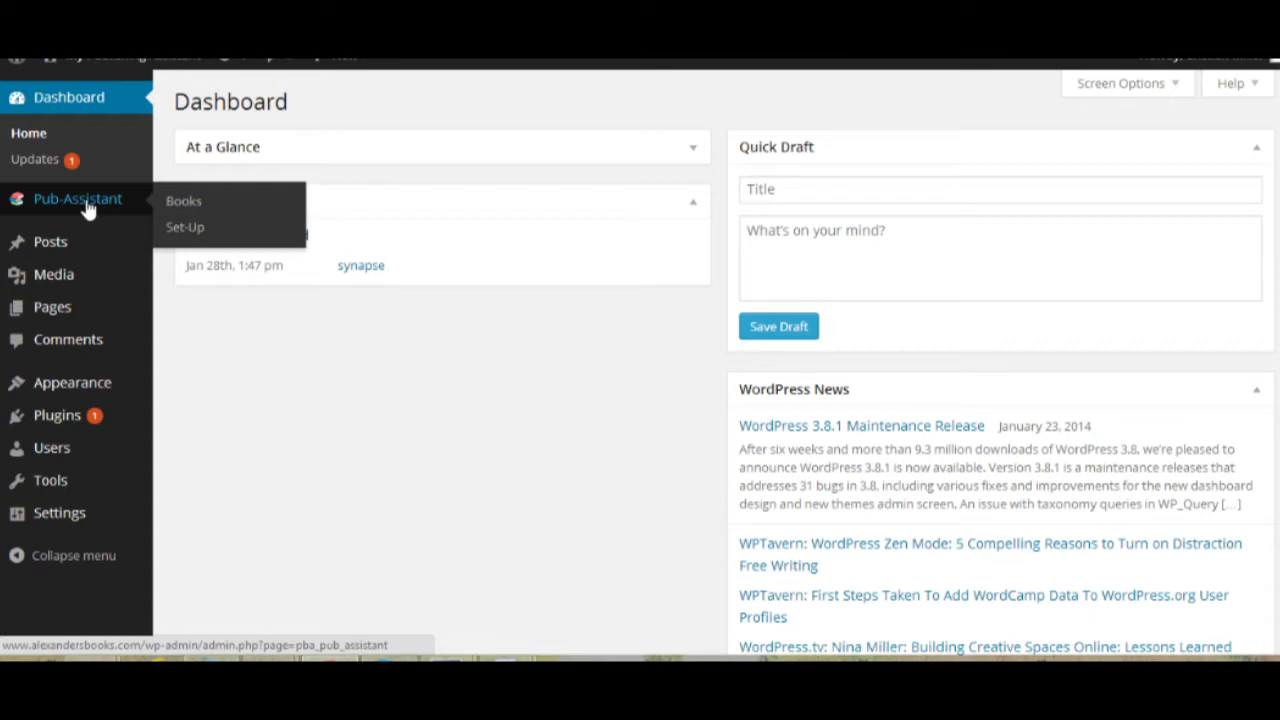
Step: Open the Pub-Assistant book list and start a new book with English as its language
click(87, 205)
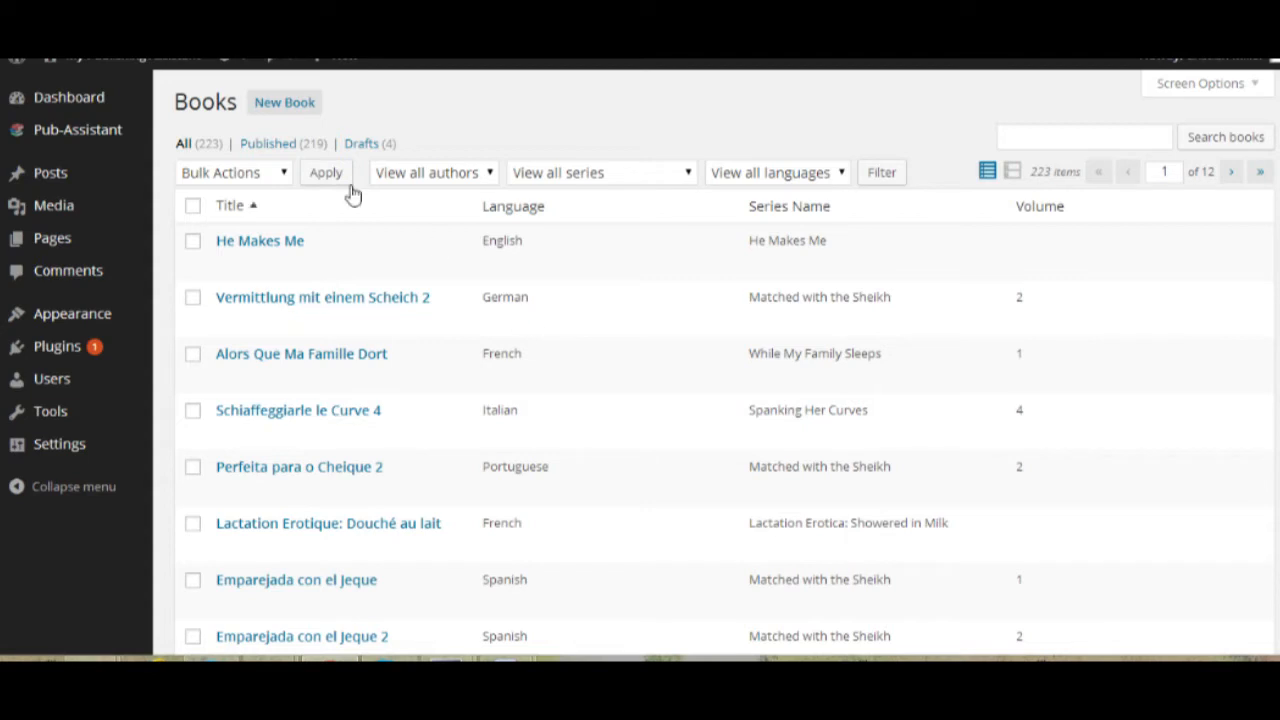
click(281, 108)
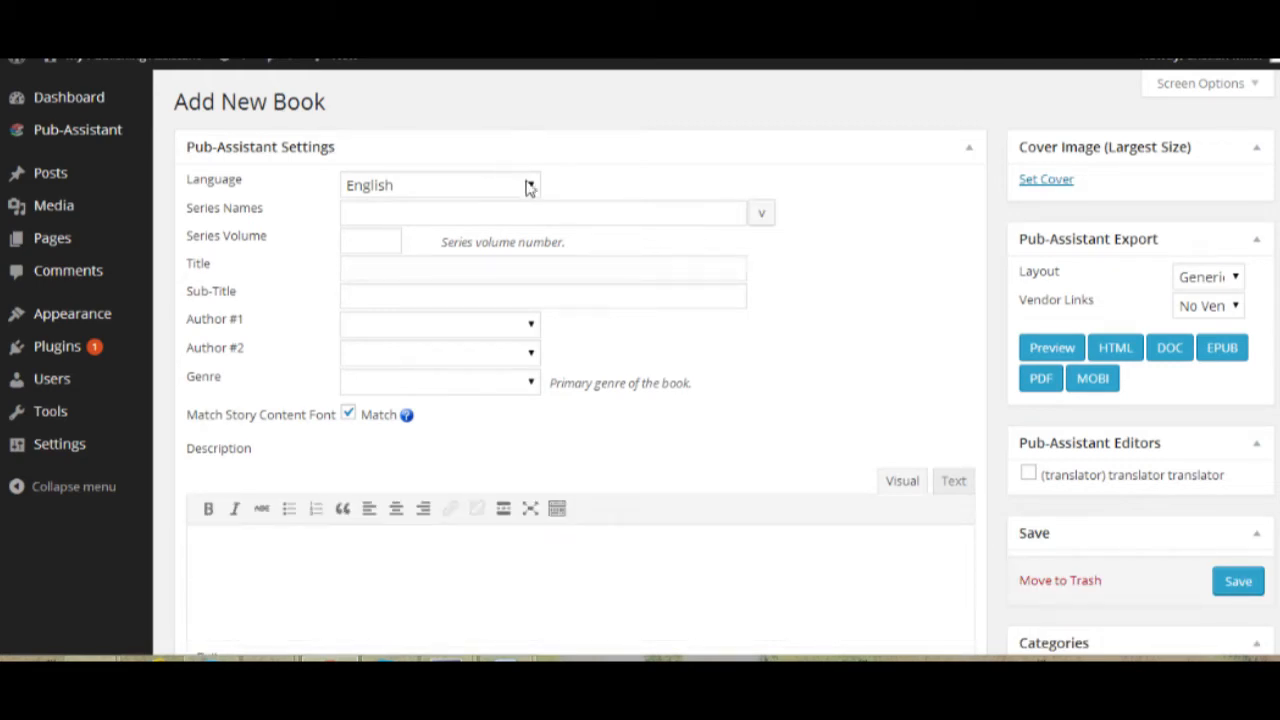
click(533, 188)
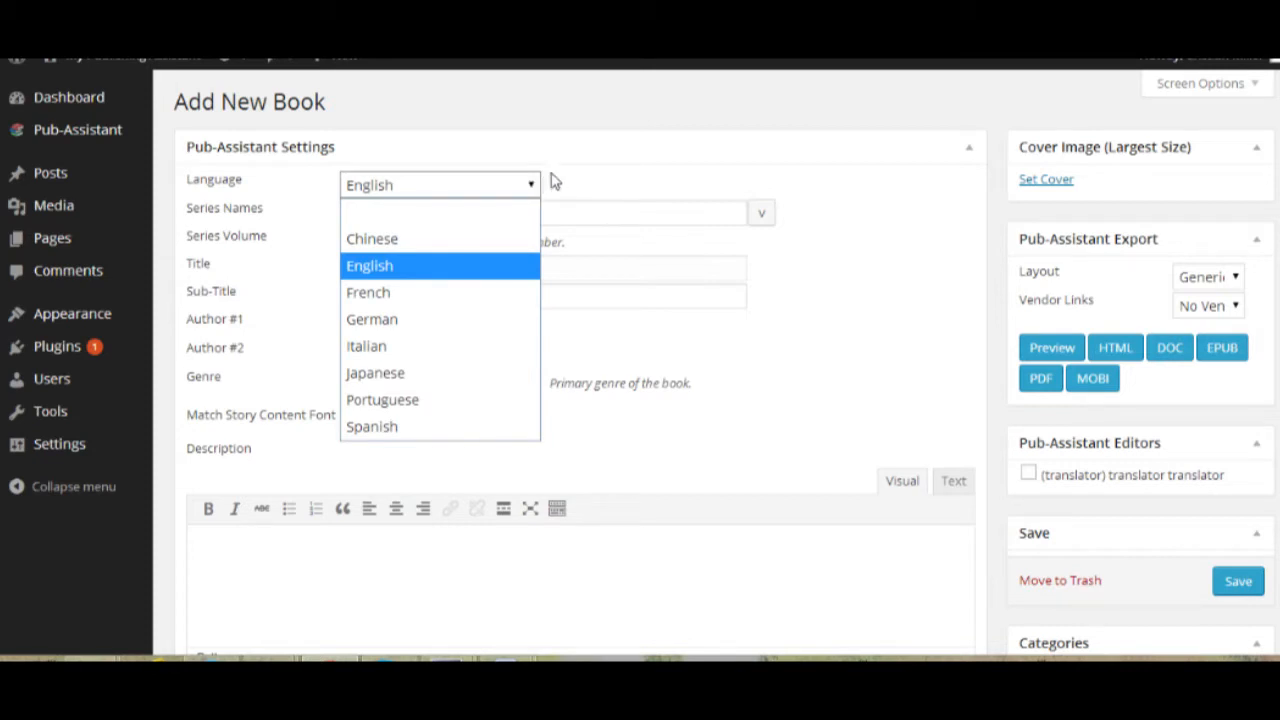
click(551, 181)
Step: Enter Samurai's Revenge as both the series name and the title of the new book
click(489, 214)
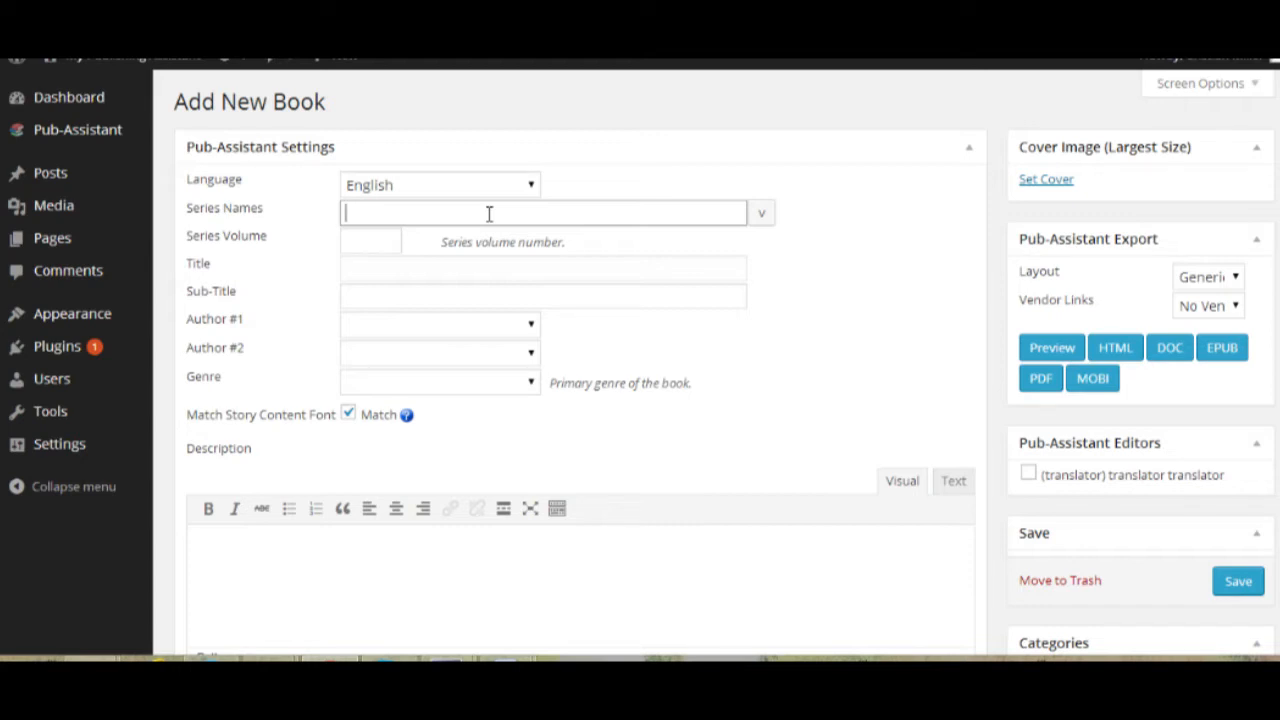
text(Samurai's Revenge)
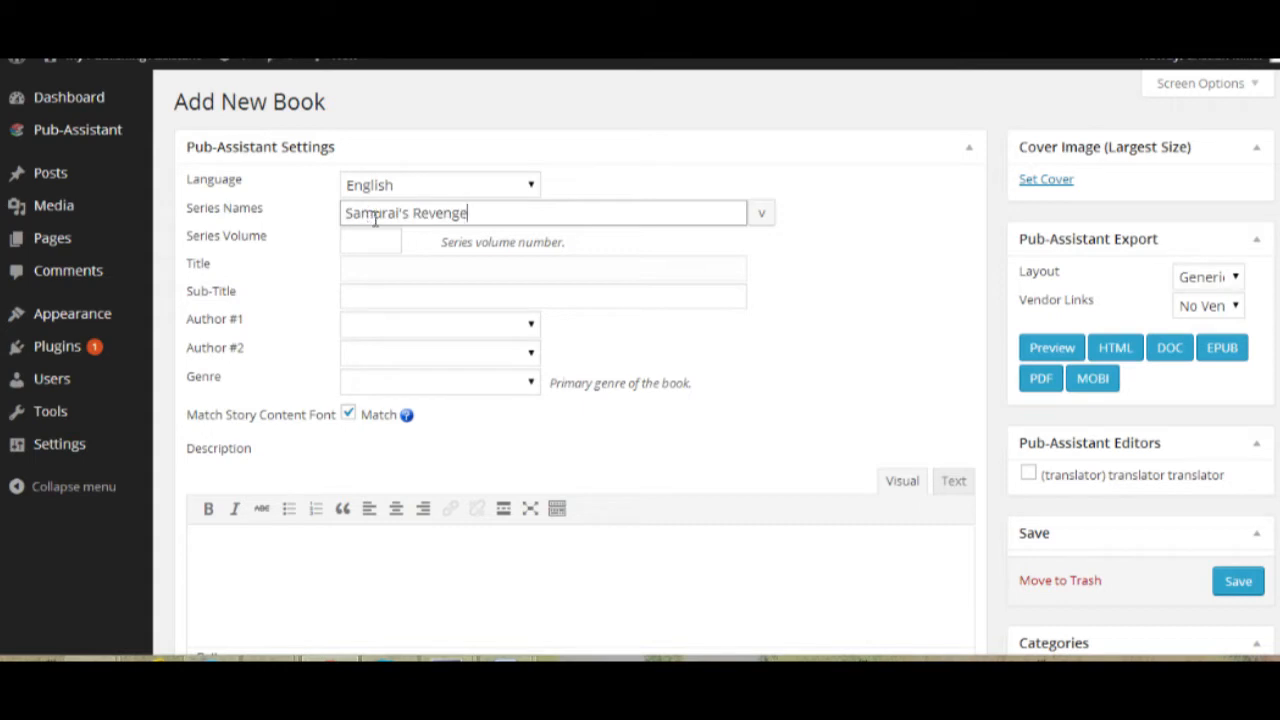
click(371, 243)
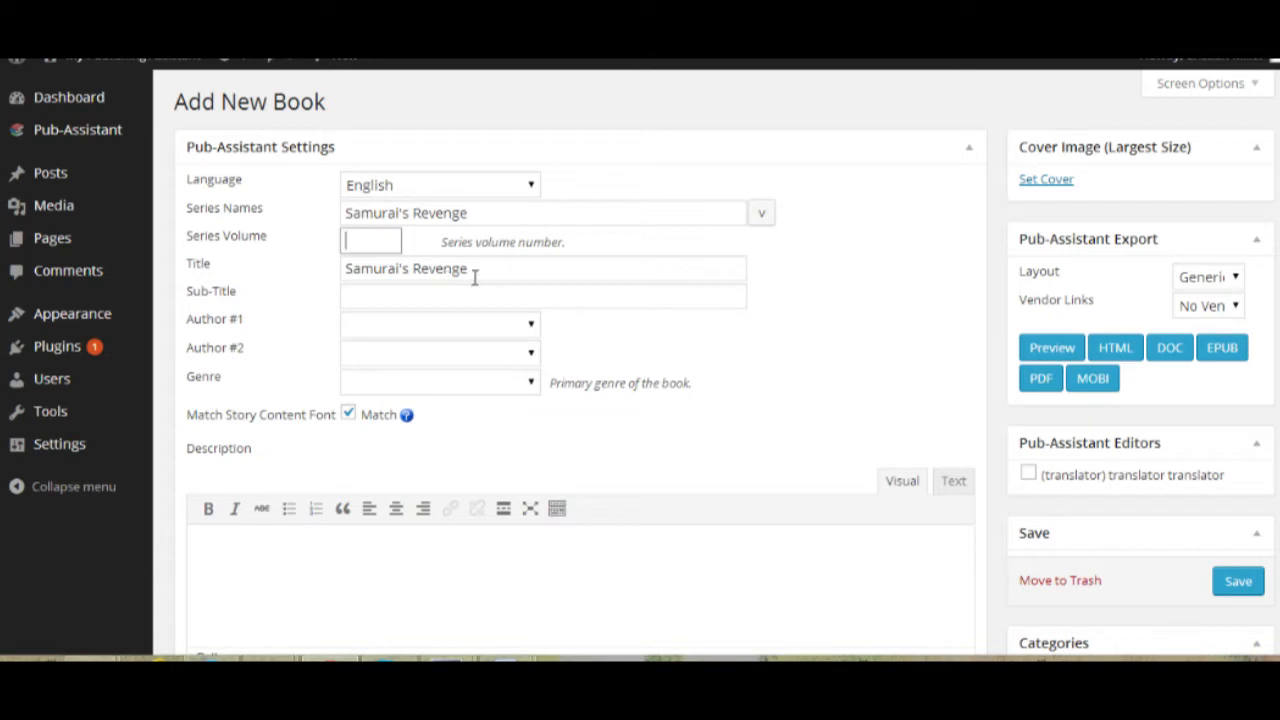
drag(462, 277, 473, 279)
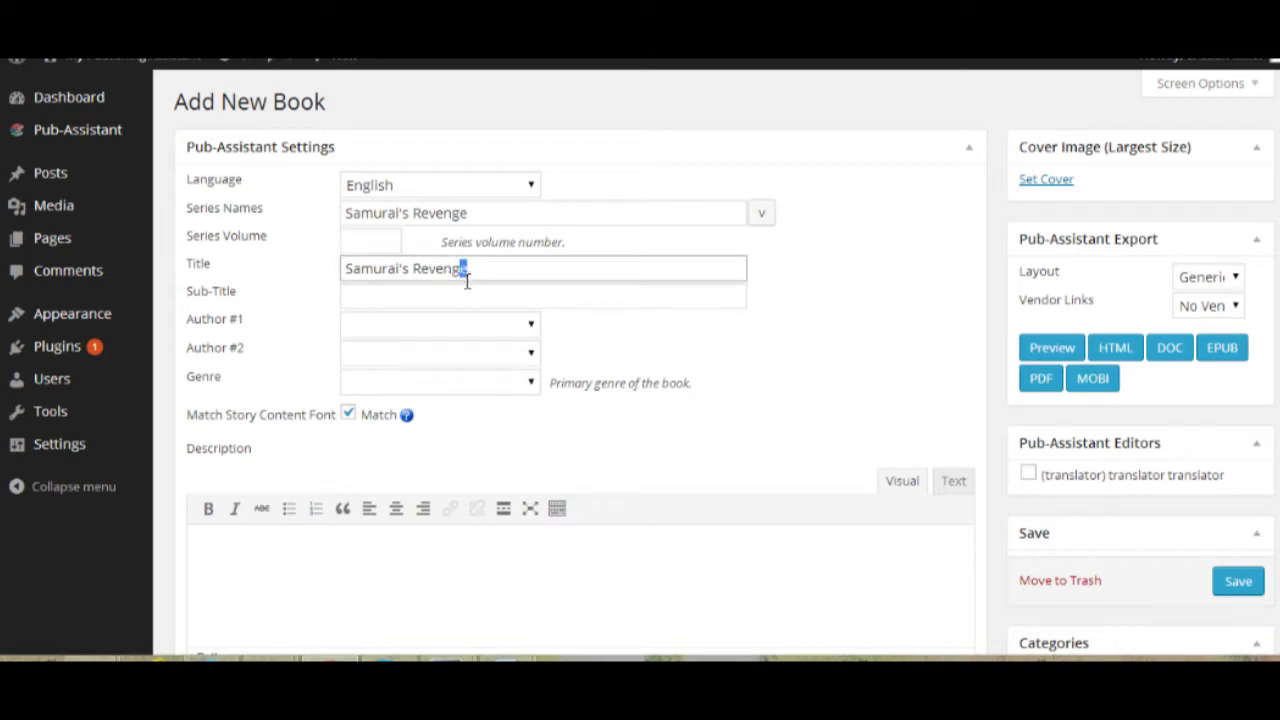
text(i)
key(BackSpace)
text(e)
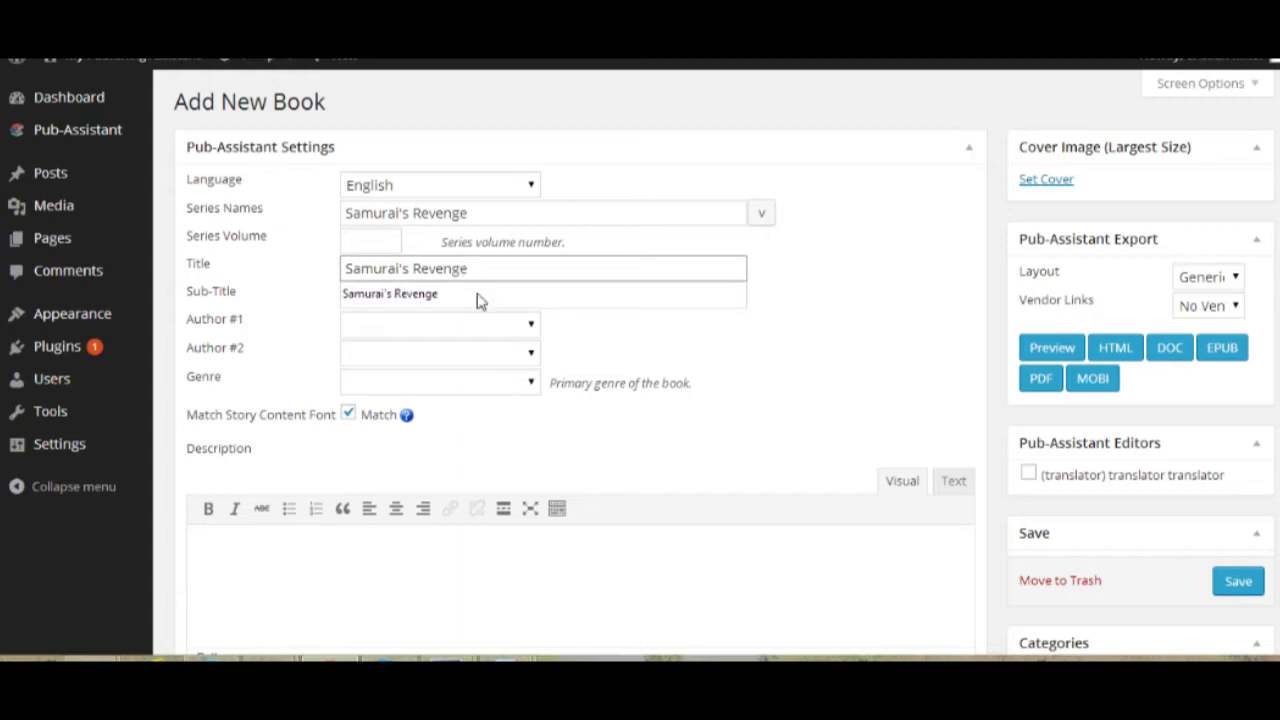
click(588, 333)
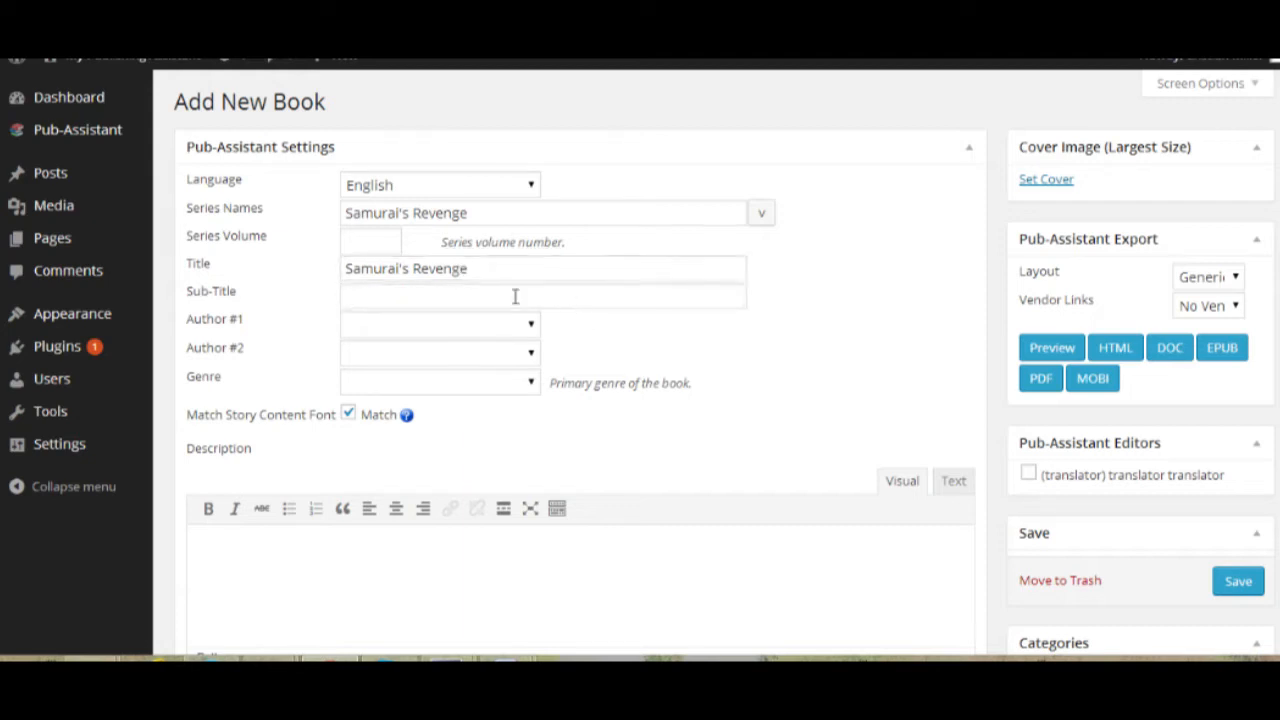
Step: Set the first author to Betty Boop and the genre to Paranormal, without a subtitle or second author
click(402, 293)
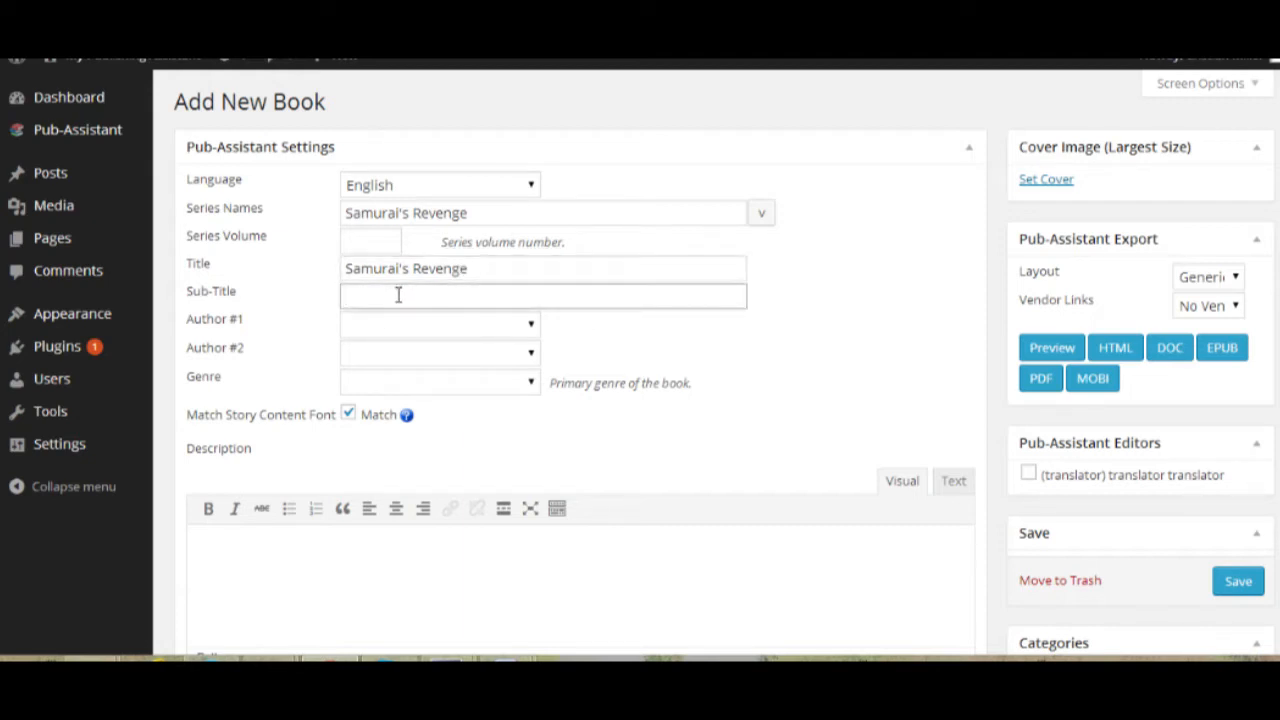
click(532, 329)
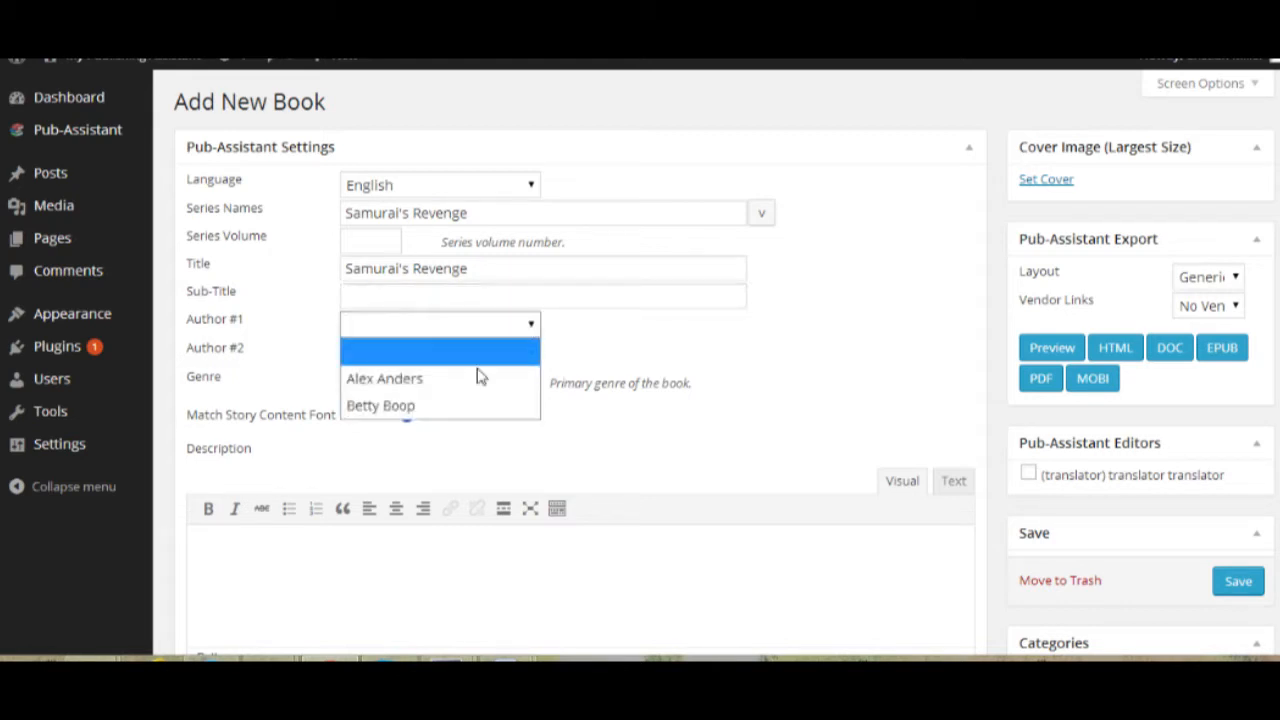
click(449, 413)
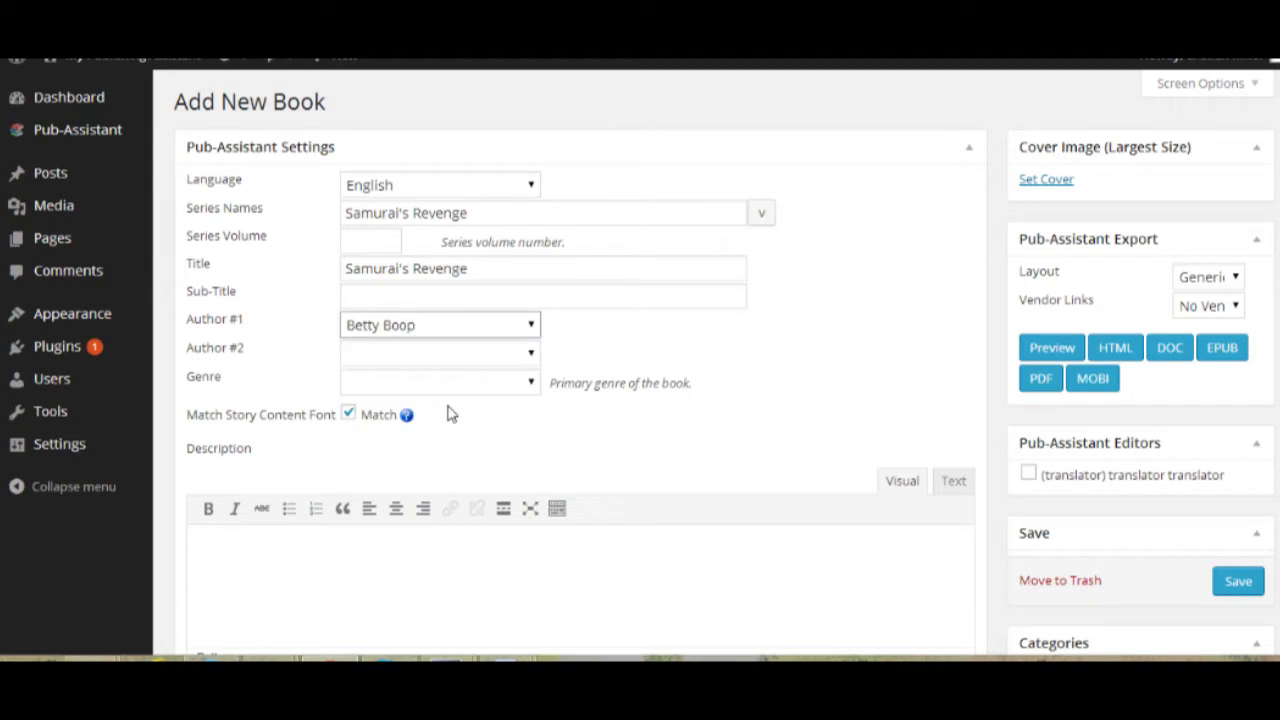
click(522, 356)
click(522, 355)
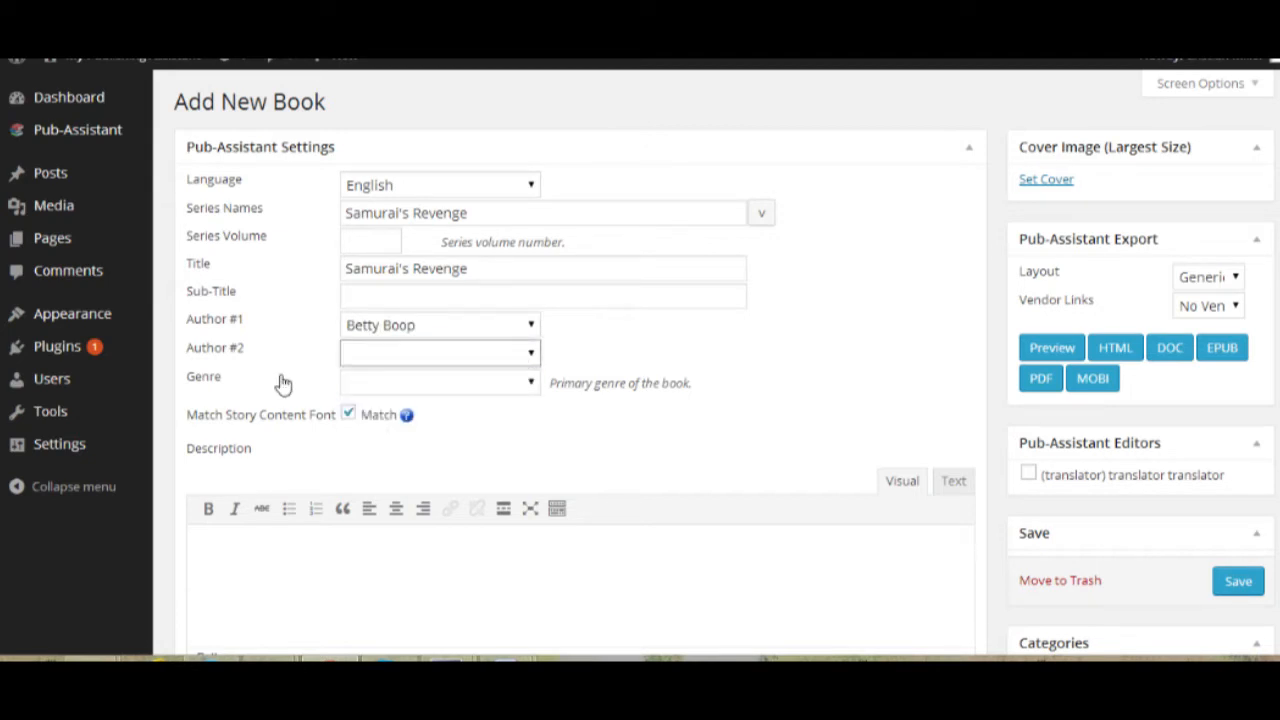
click(531, 382)
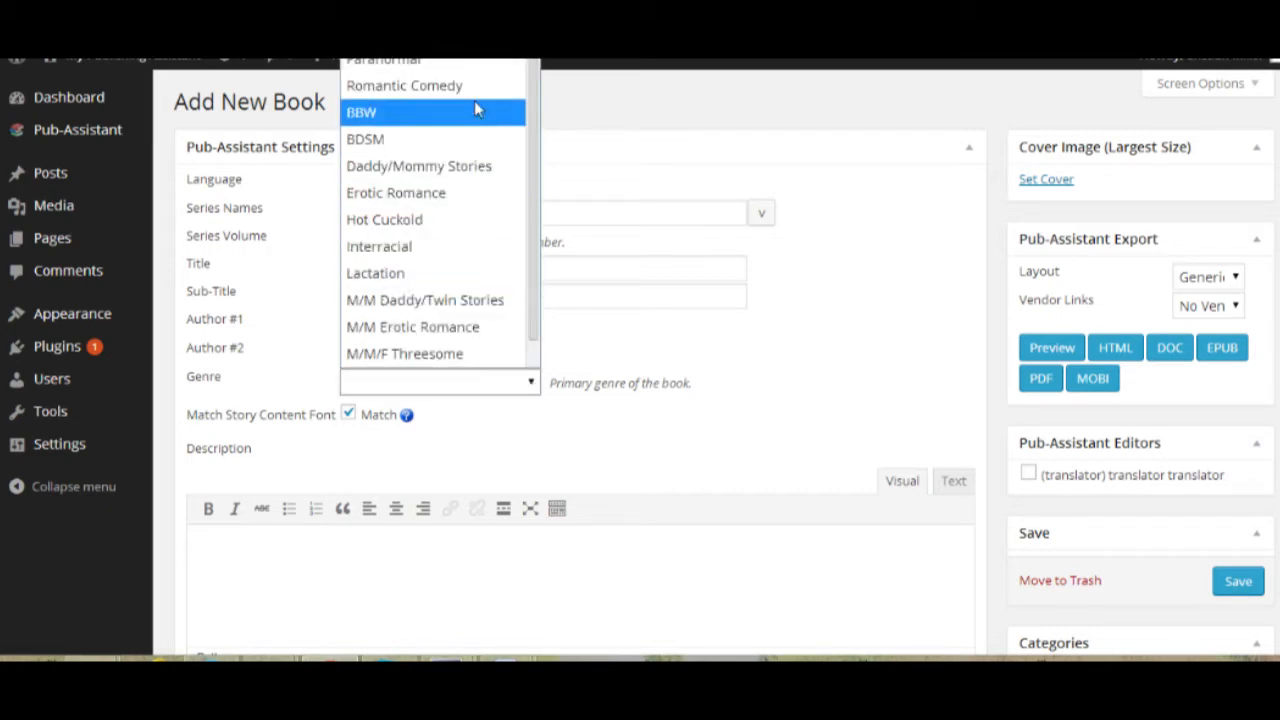
click(452, 63)
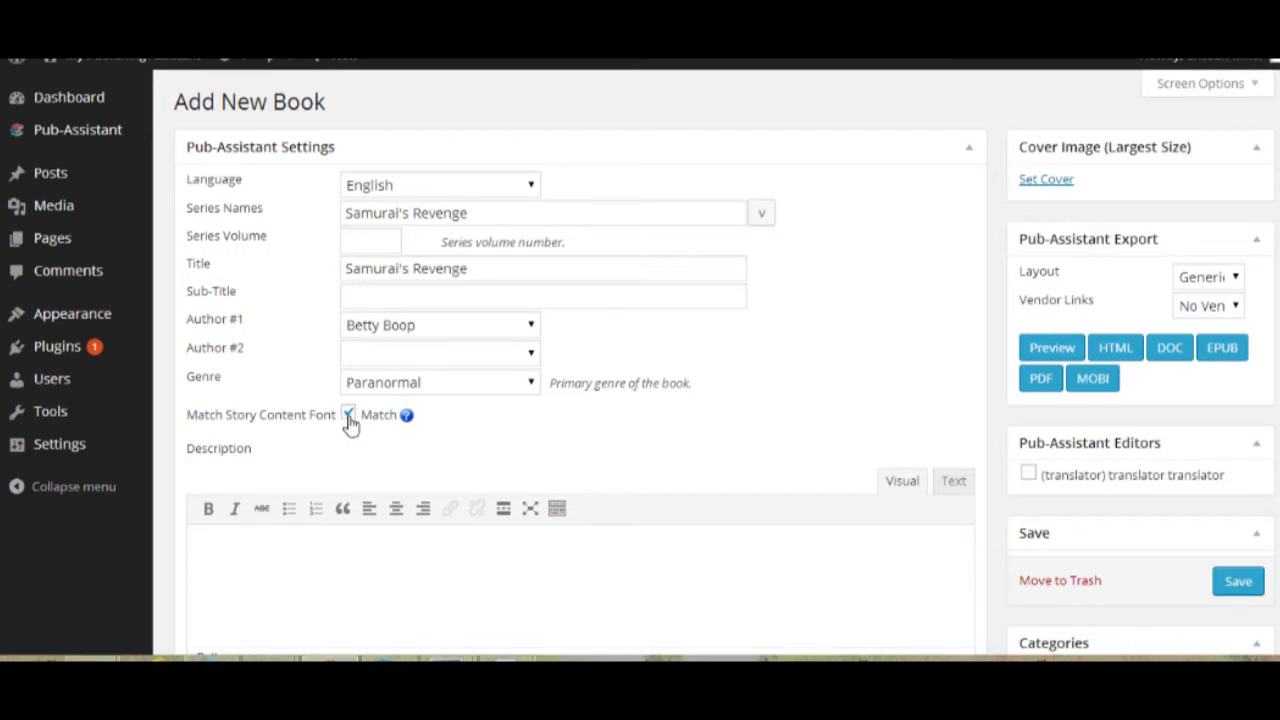
Step: Paste the copied blurb starting "The extinction of humanity approaches…" into the book's Description
scroll(975, 463, down, 4)
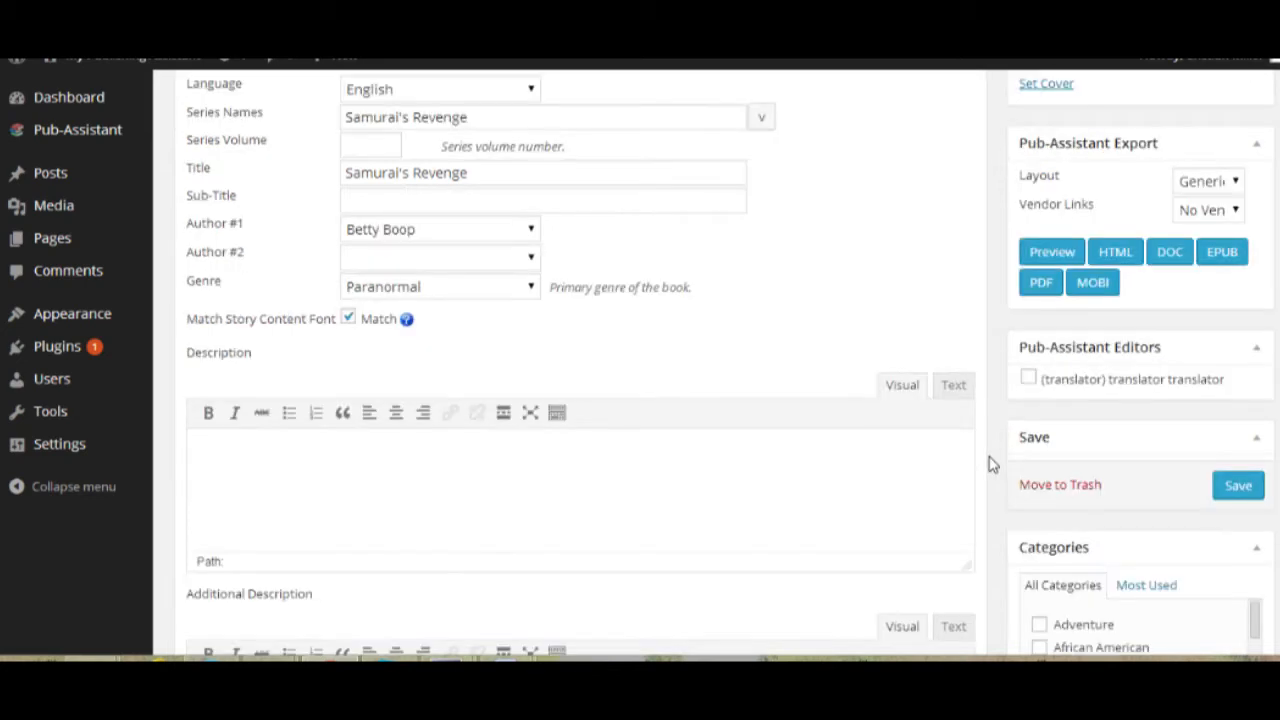
scroll(990, 463, up, 1)
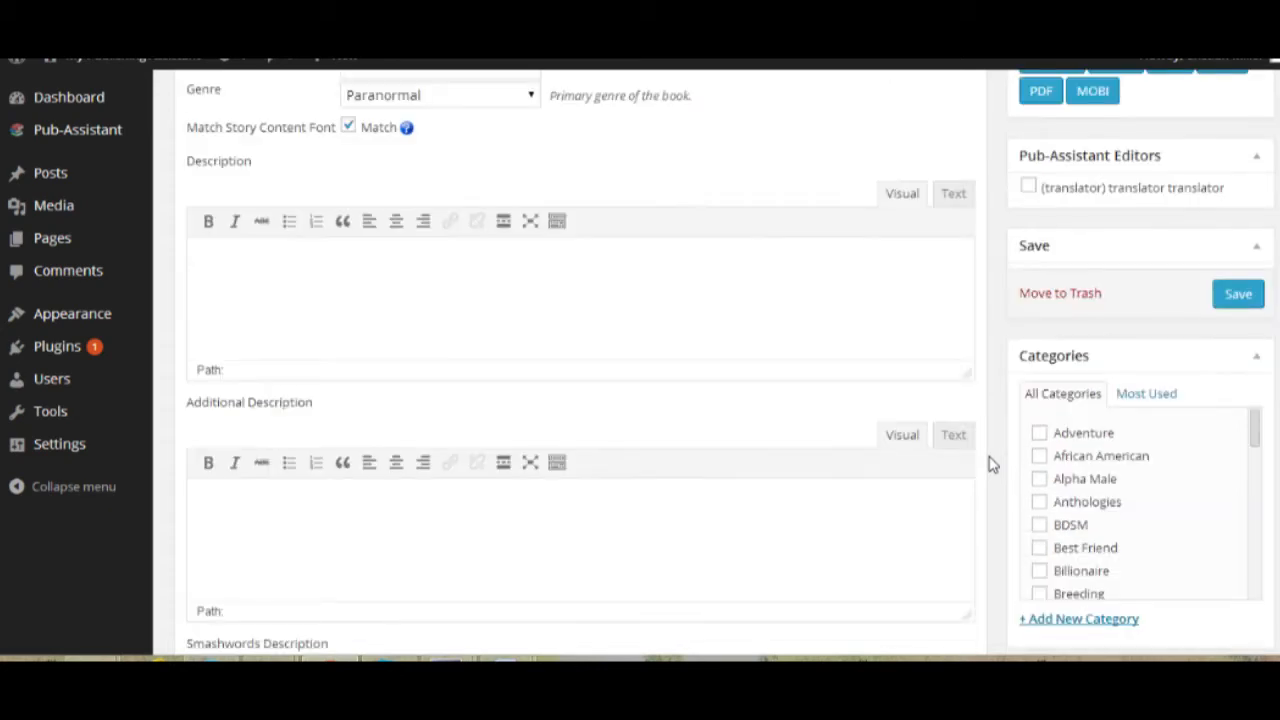
click(497, 331)
key(ctrl+v)
drag(975, 350, 991, 251)
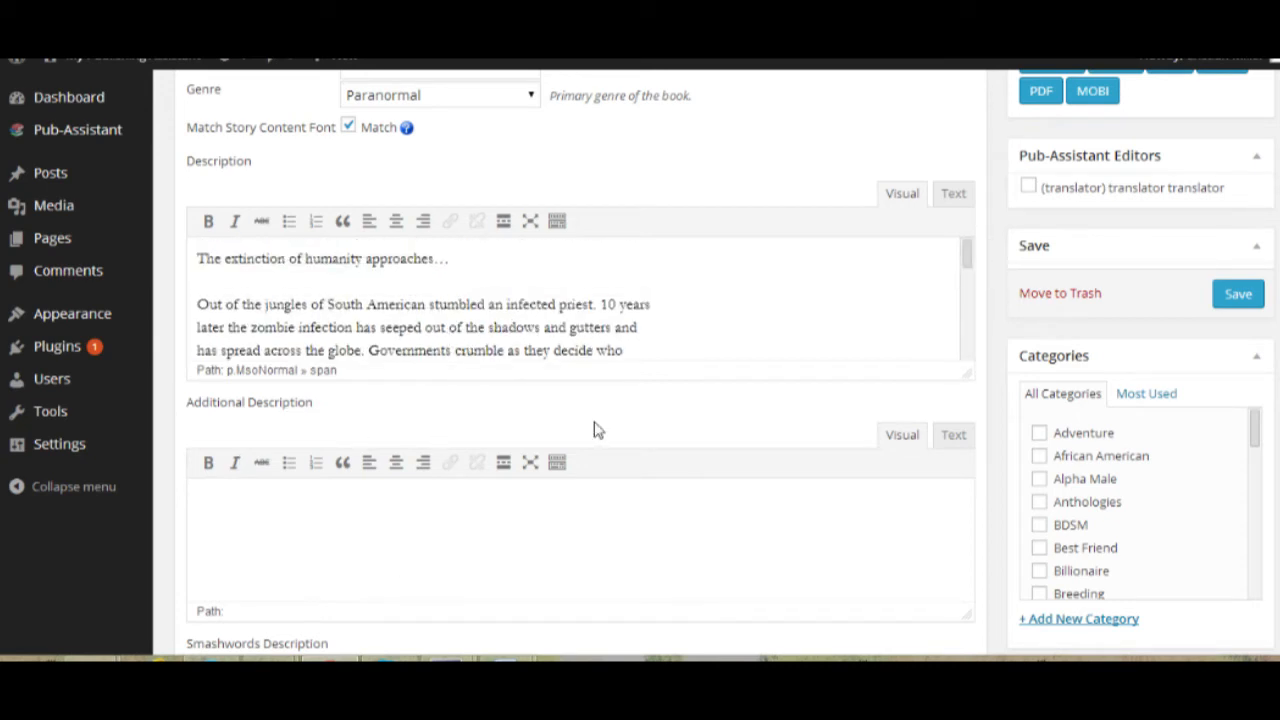
Step: Paste the shorter blurb into the Smashwords Description, leaving the Additional Description and Brief Description empty
scroll(1000, 430, down, 1)
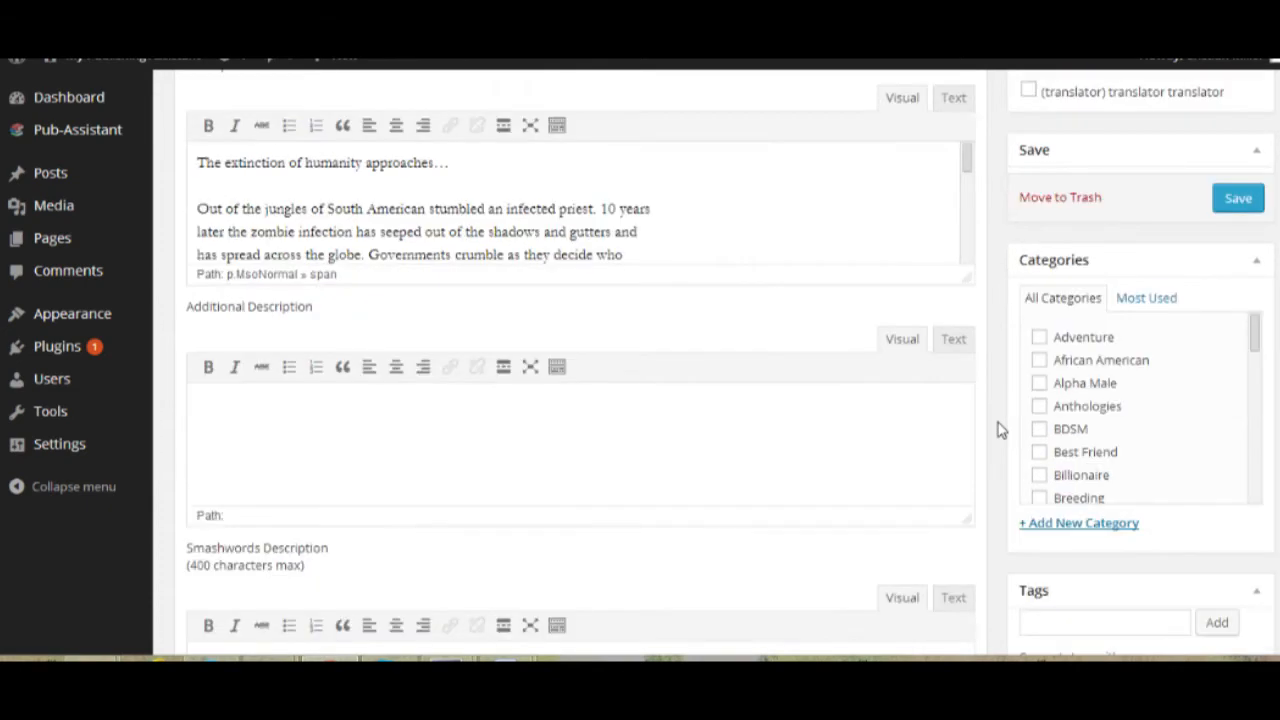
scroll(1000, 430, down, 2)
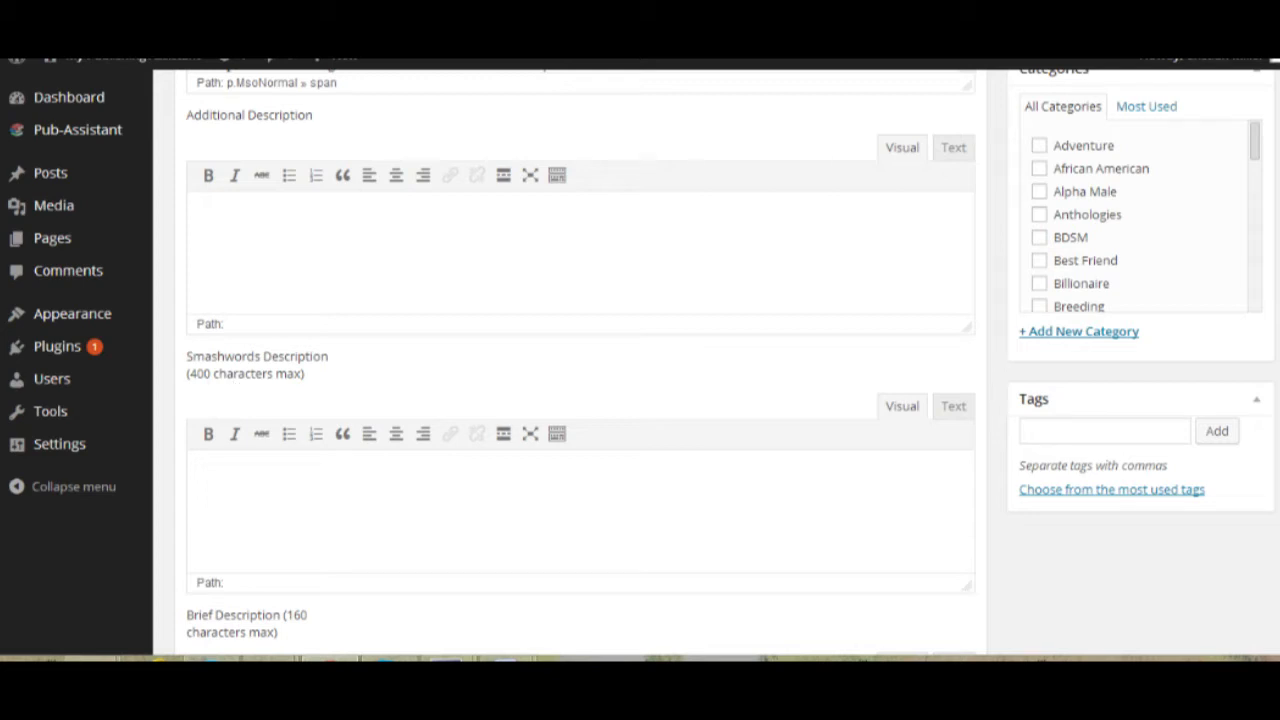
key(ctrl+v)
scroll(1005, 450, down, 1)
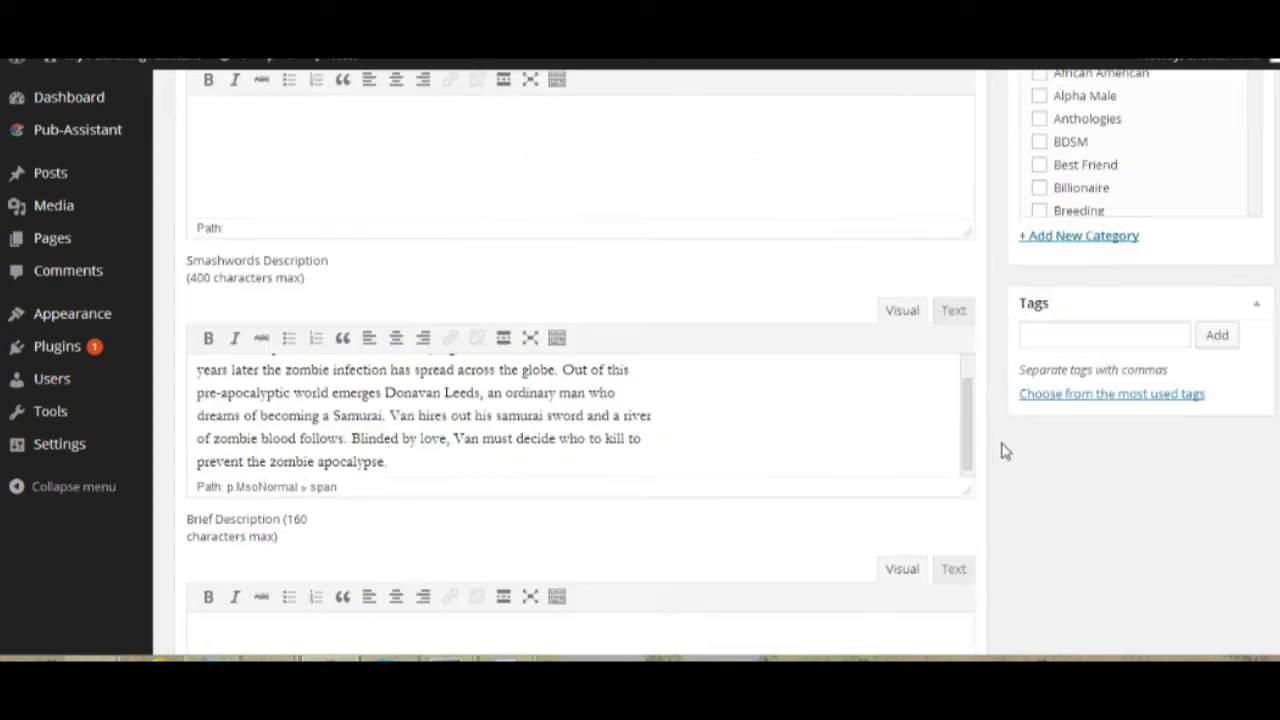
scroll(1000, 450, down, 2)
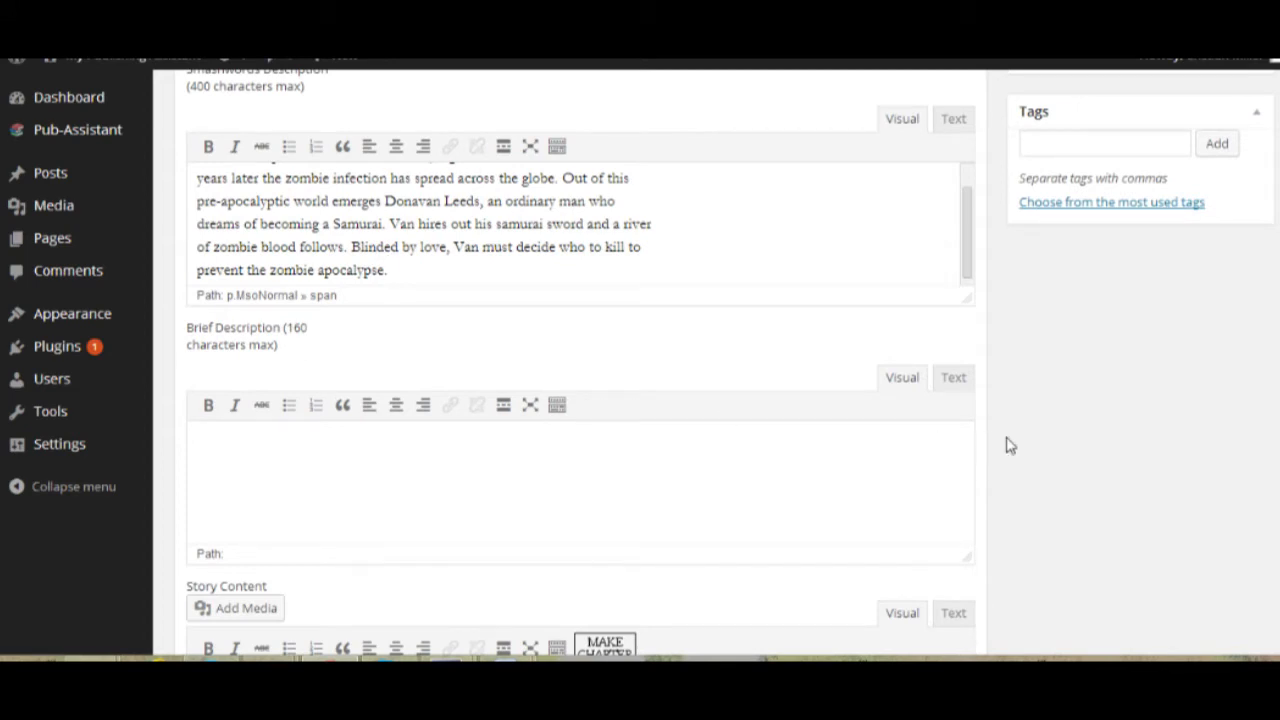
scroll(1010, 446, down, 4)
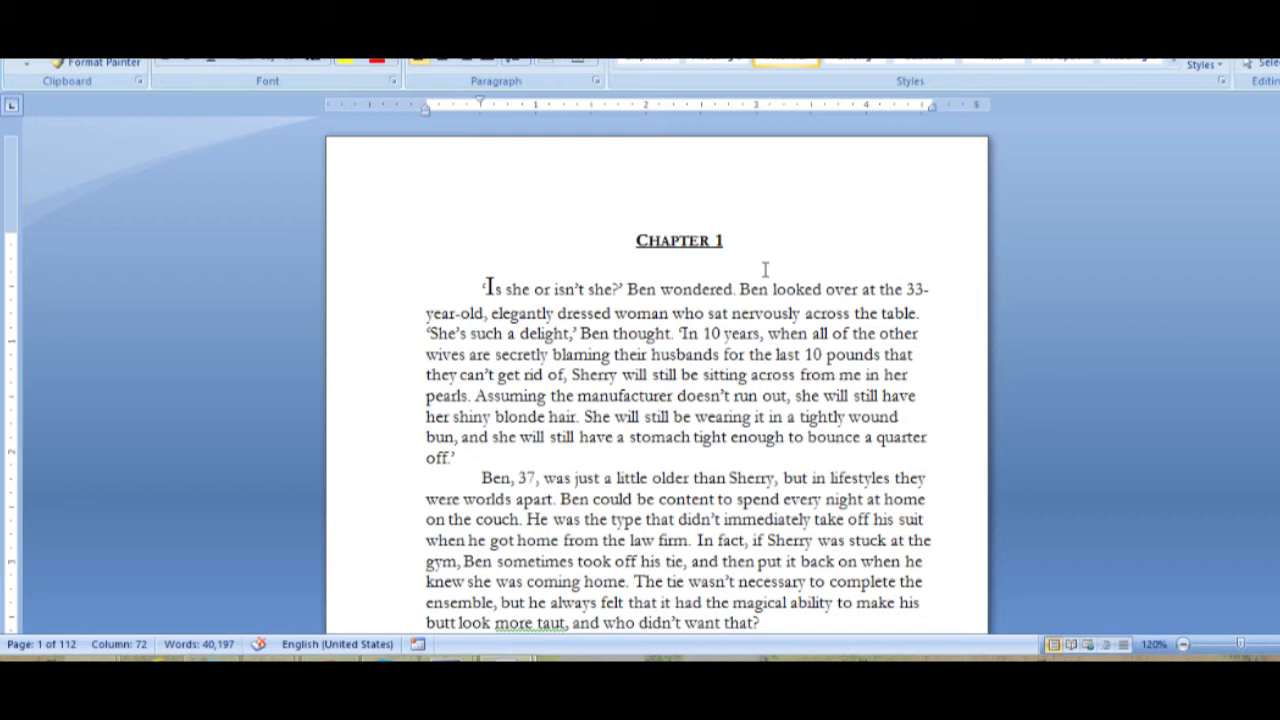
Step: In the Word manuscript, reveal the formatting of a passage in Chapter 1's opening paragraph to check its font and indentation
drag(674, 416, 579, 311)
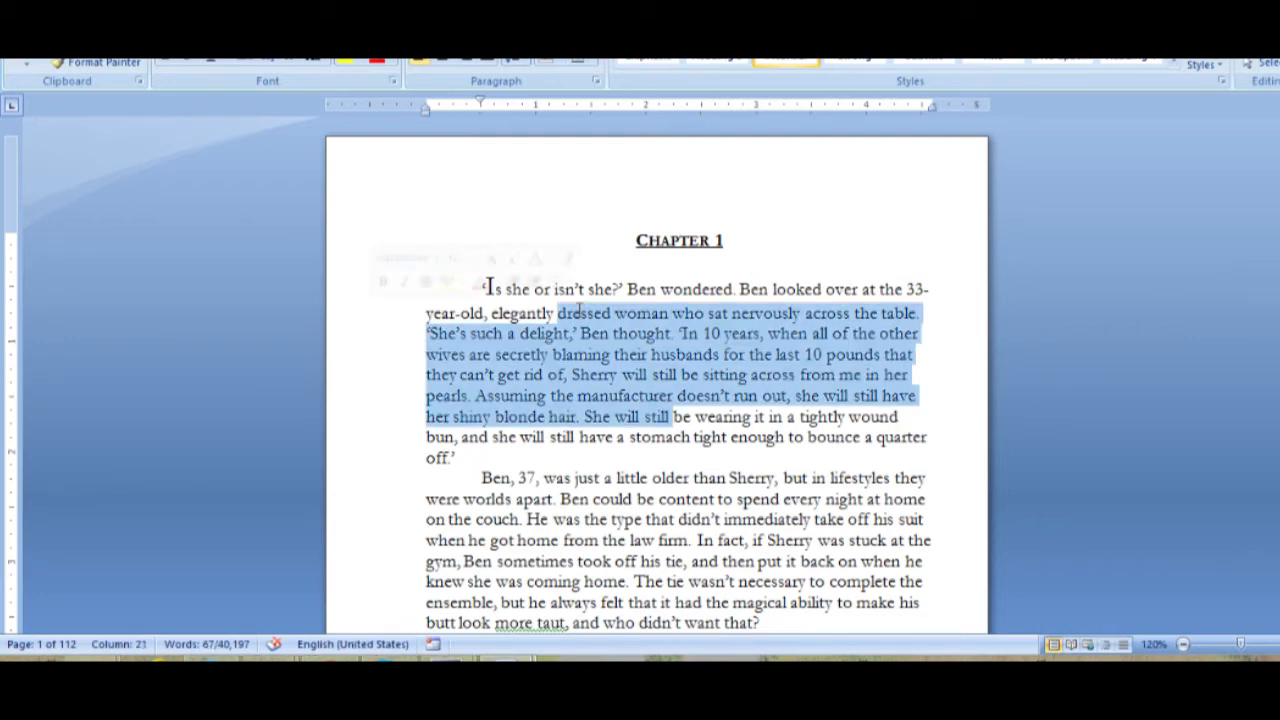
key(shift+F1)
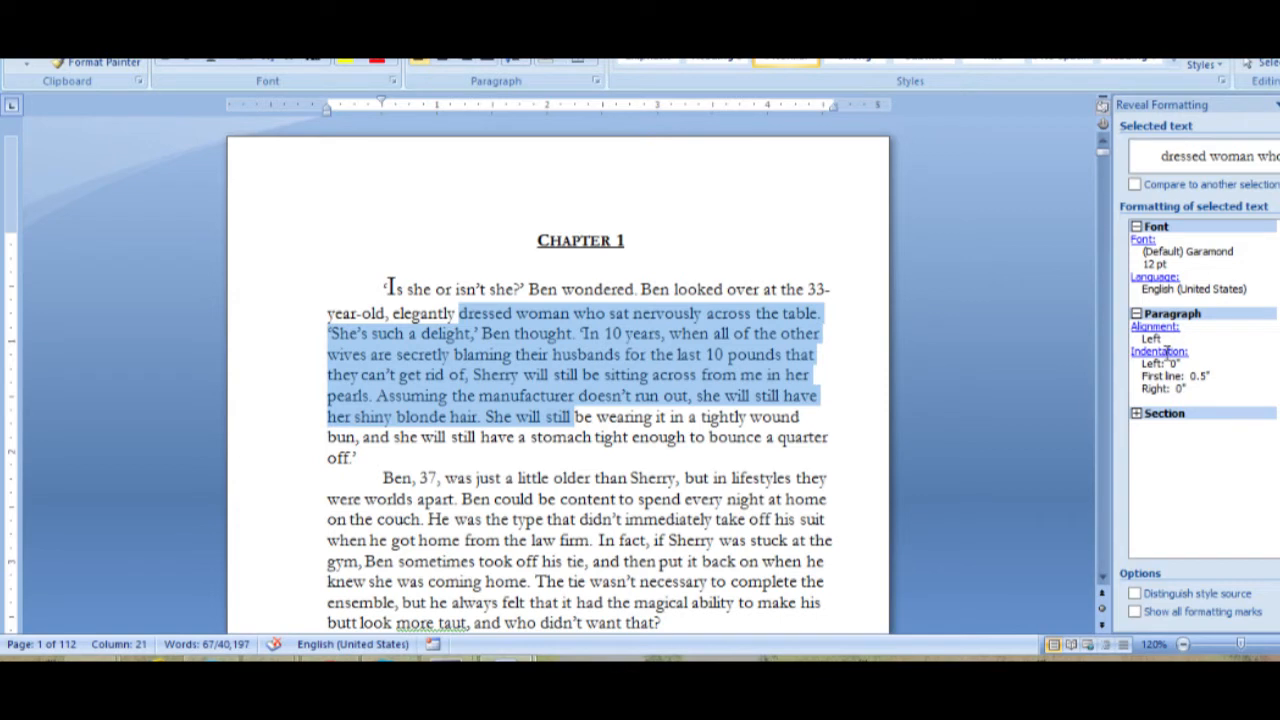
click(1276, 105)
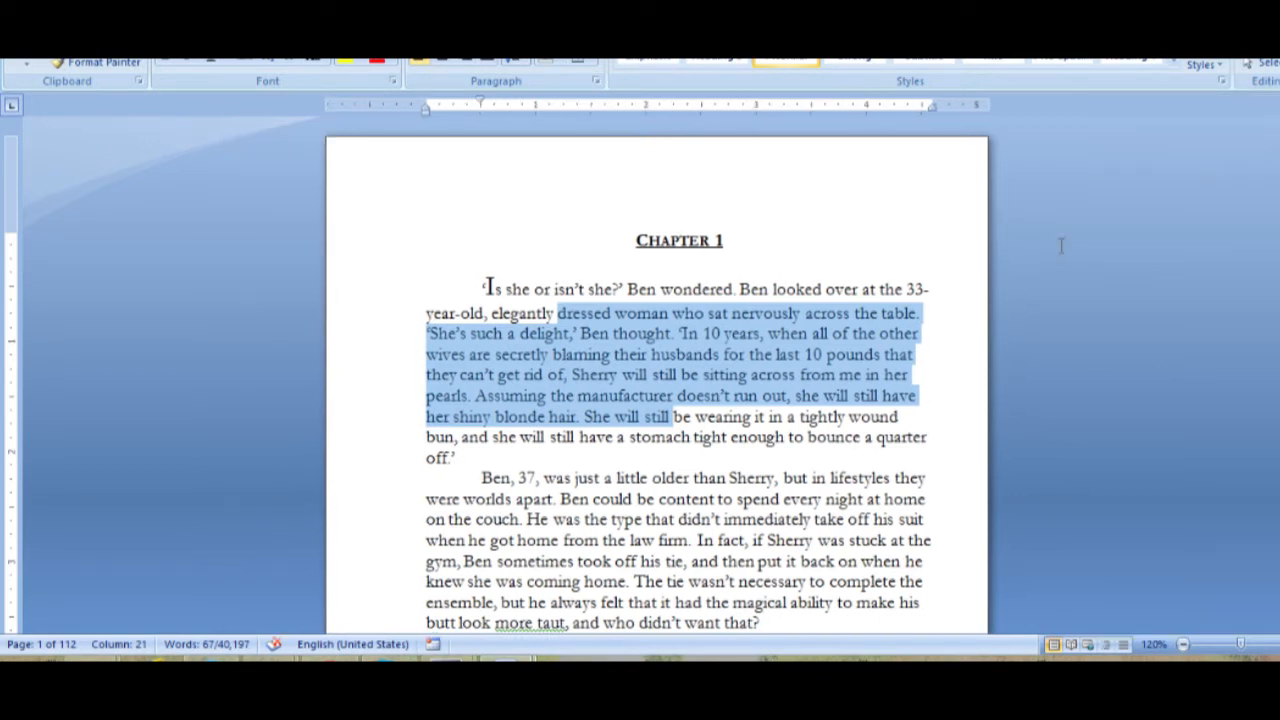
Step: Copy the entire Word manuscript and paste it into the new book's Story Content in the browser
key(ctrl+a)
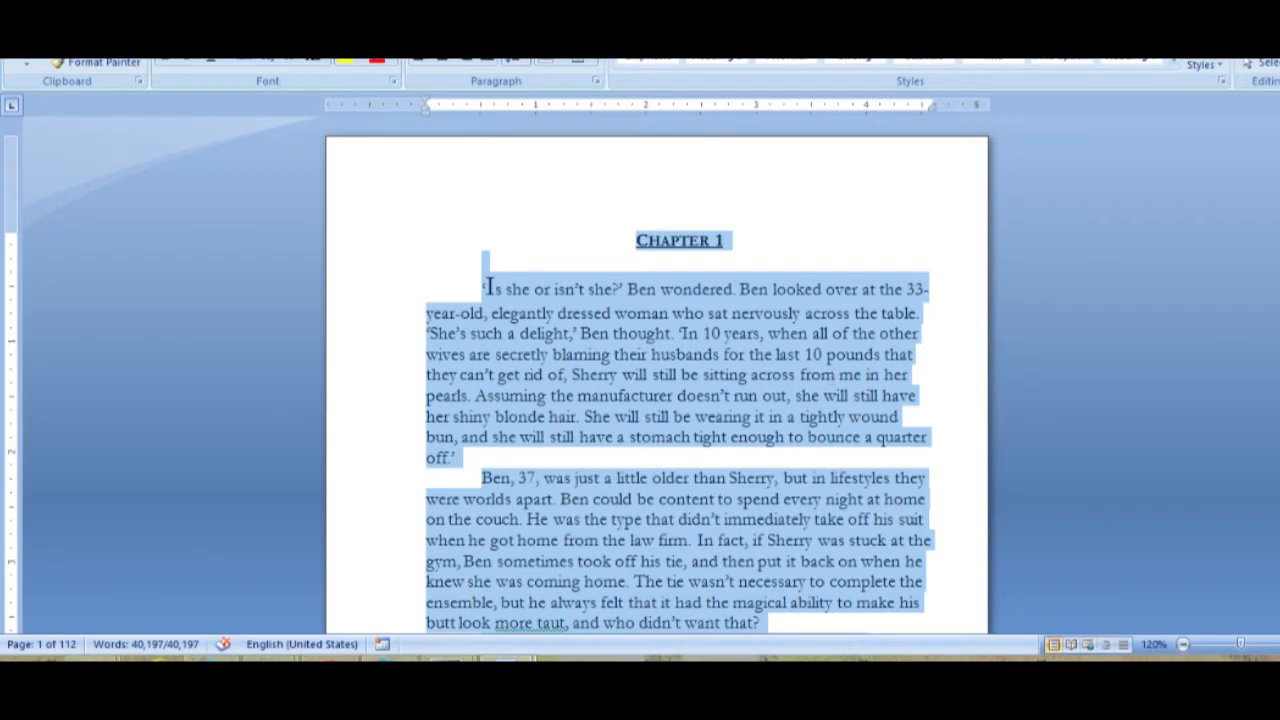
click(336, 660)
click(419, 398)
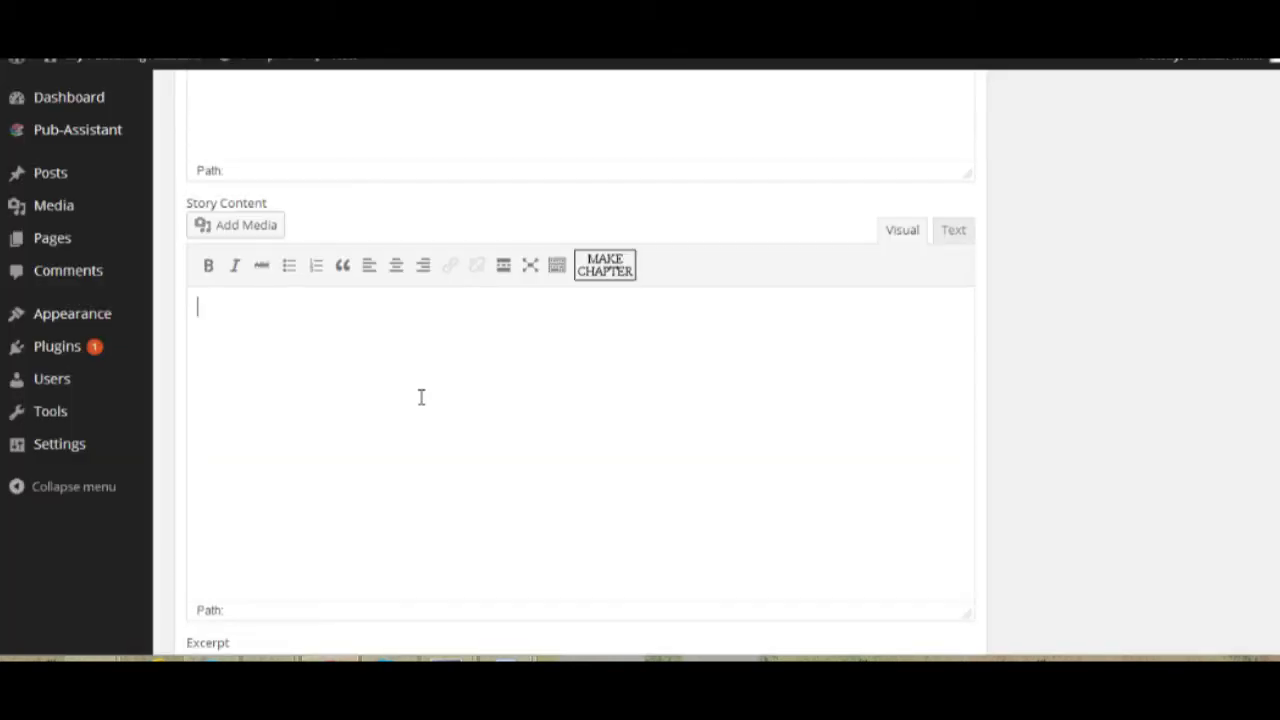
key(ctrl+v)
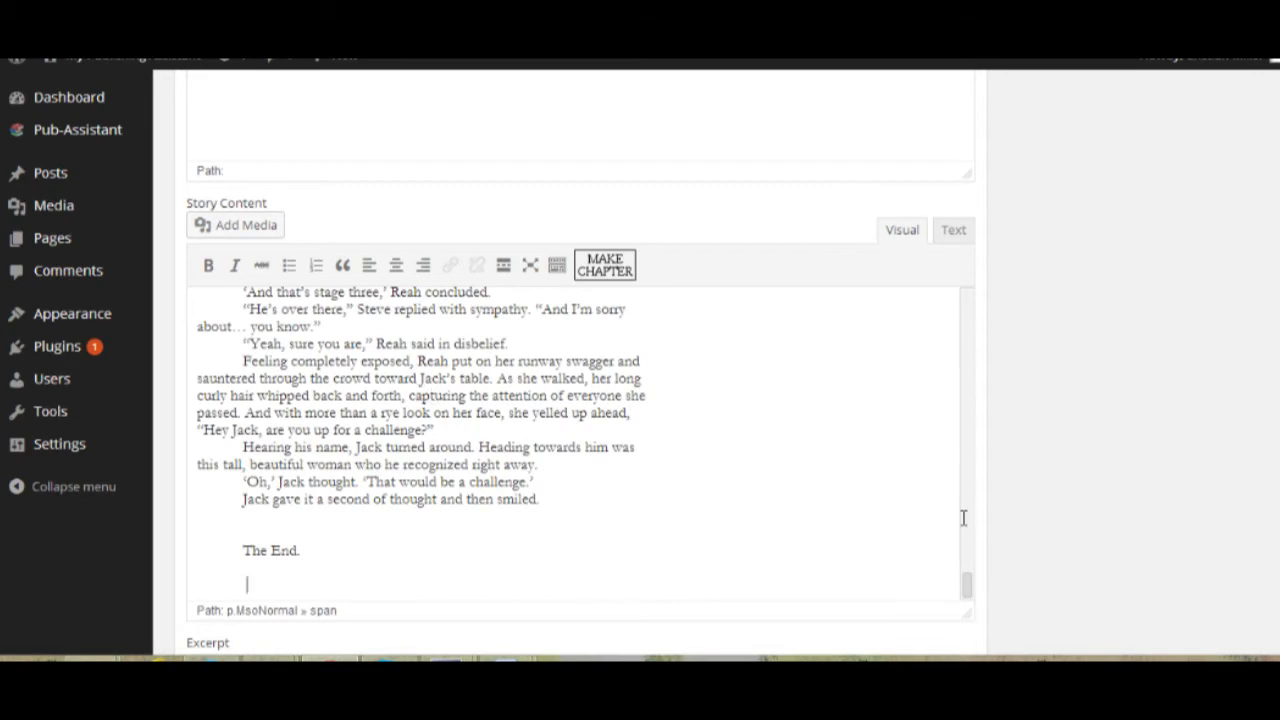
Step: Mark the Chapter 1 heading at the start of the story content as a chapter break
drag(967, 585, 973, 289)
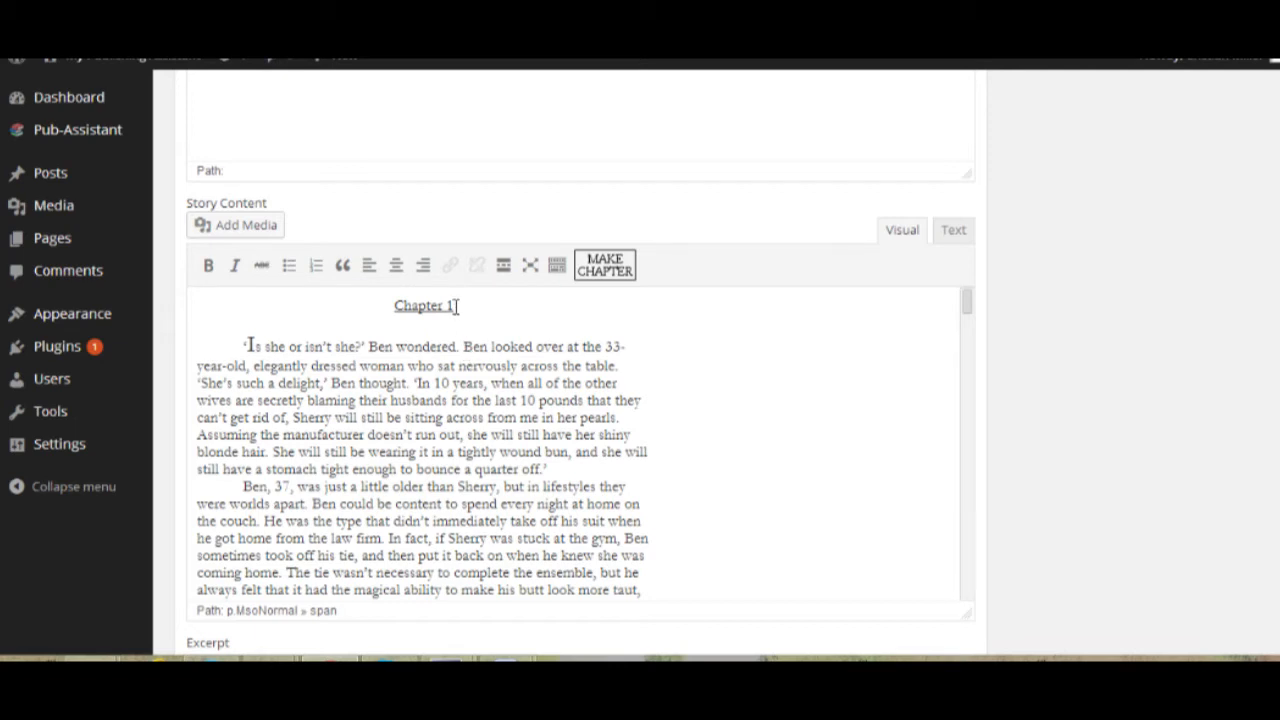
drag(454, 306, 396, 308)
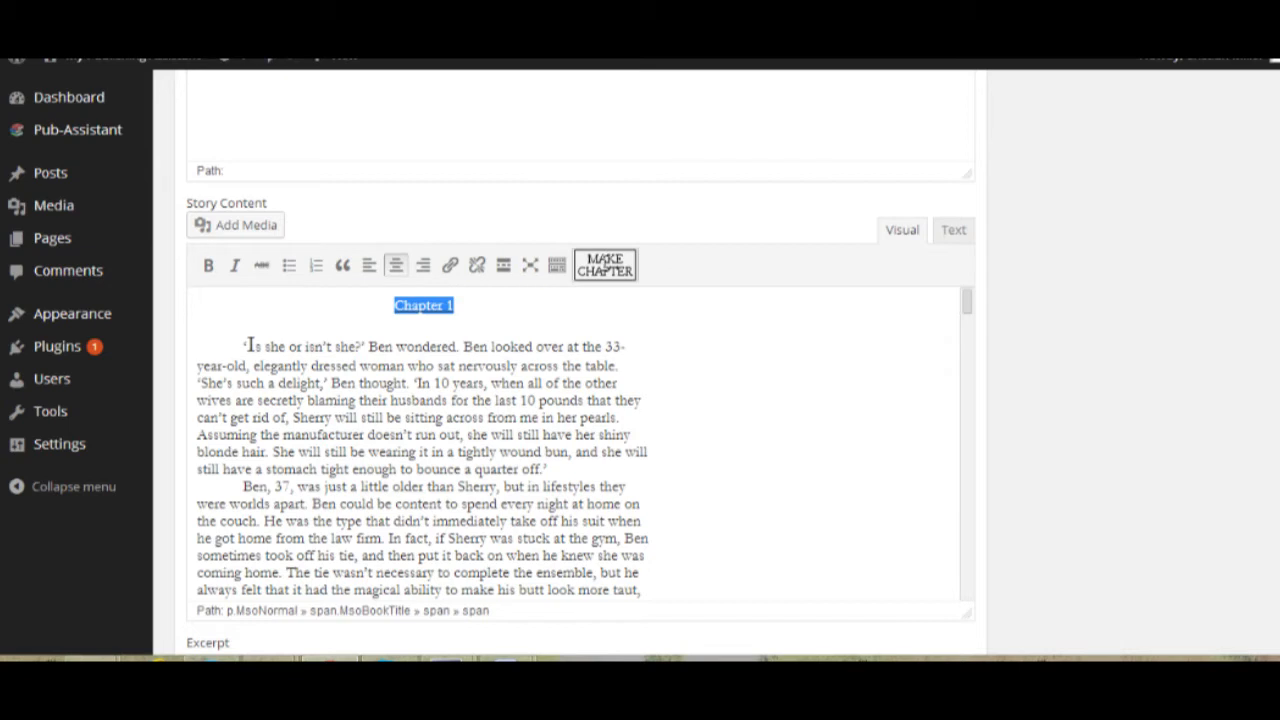
click(622, 276)
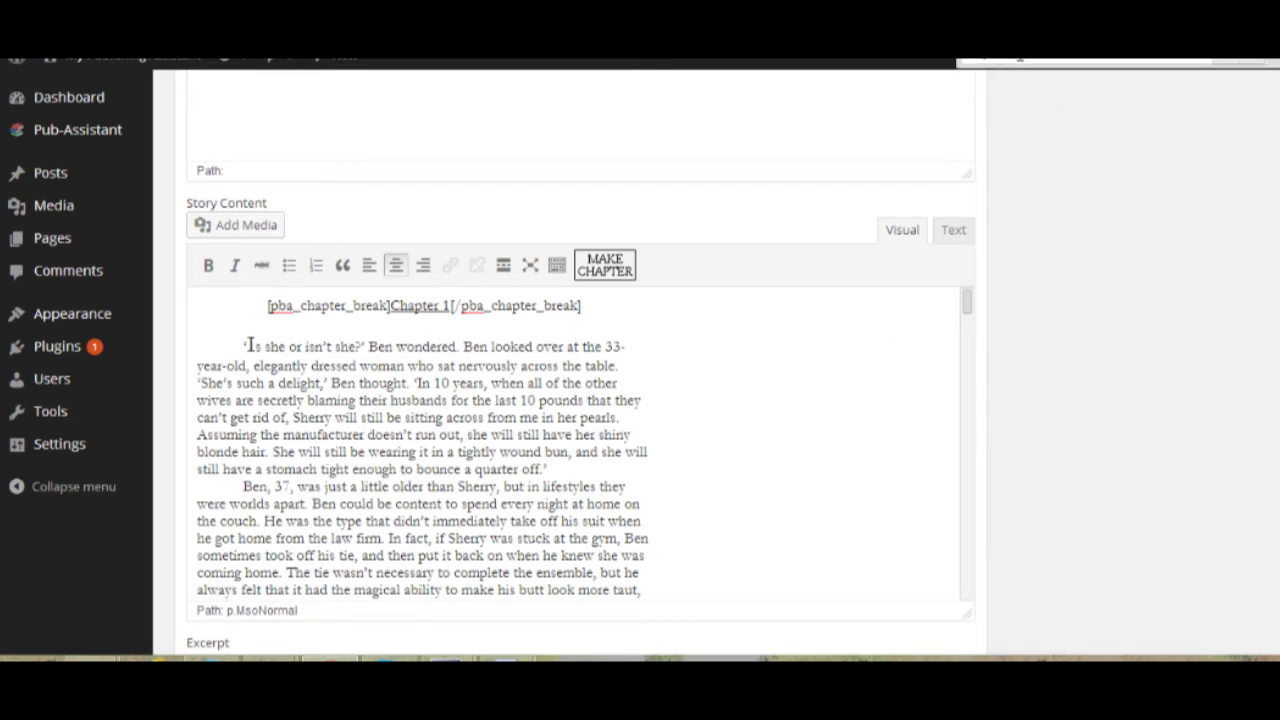
Step: Find the Chapter 2 heading in the story content and mark it as a chapter break
key(Return)
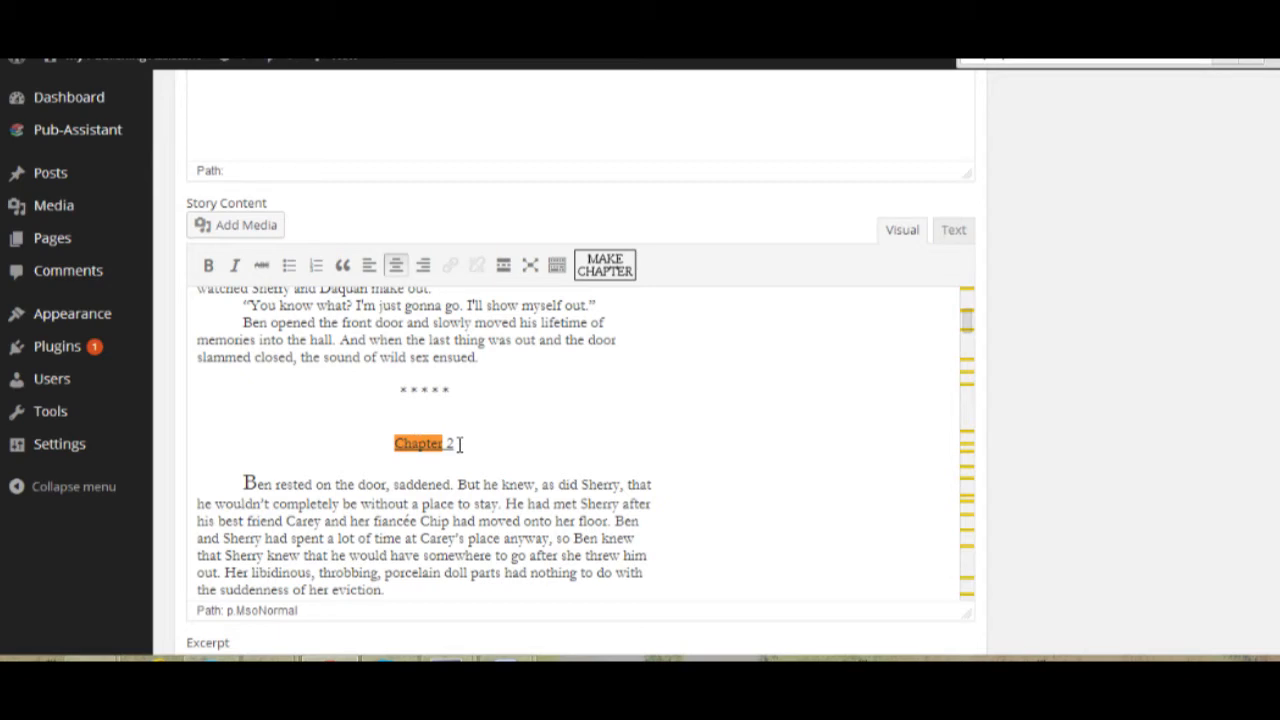
drag(449, 442, 395, 444)
click(605, 265)
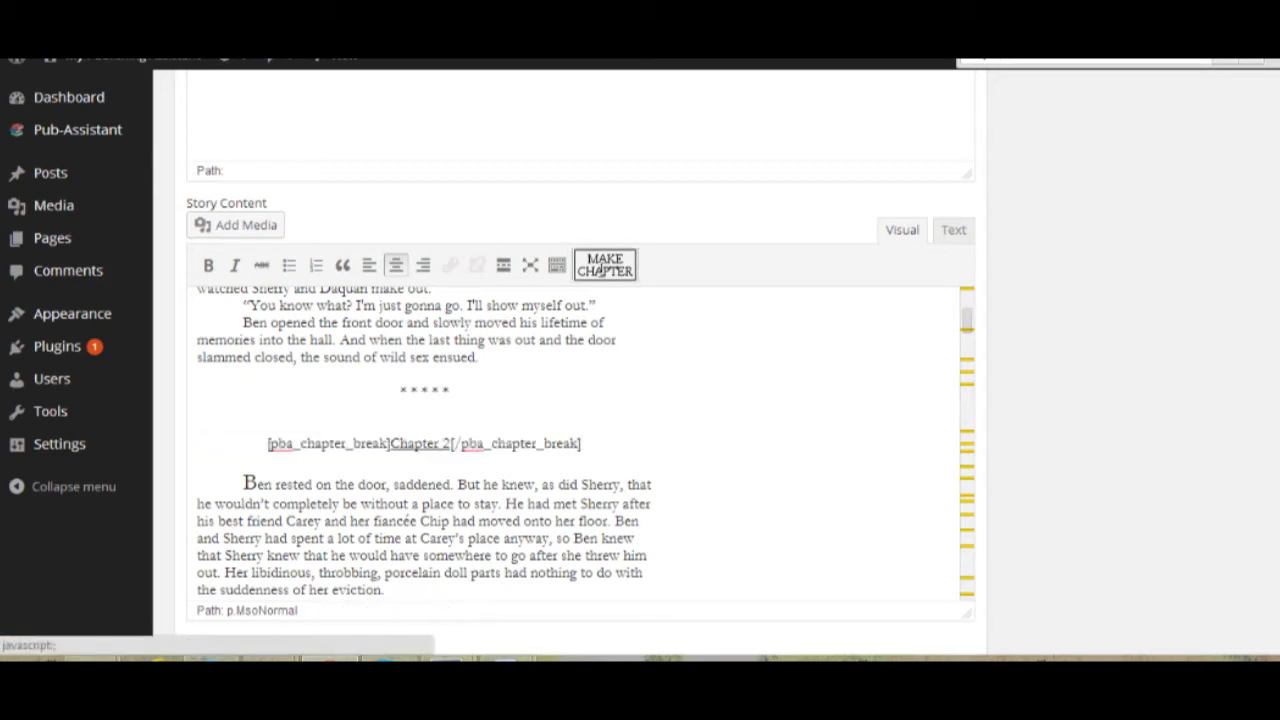
Step: Find the Chapter 3 heading in the story content and mark it as a chapter break
key(Return)
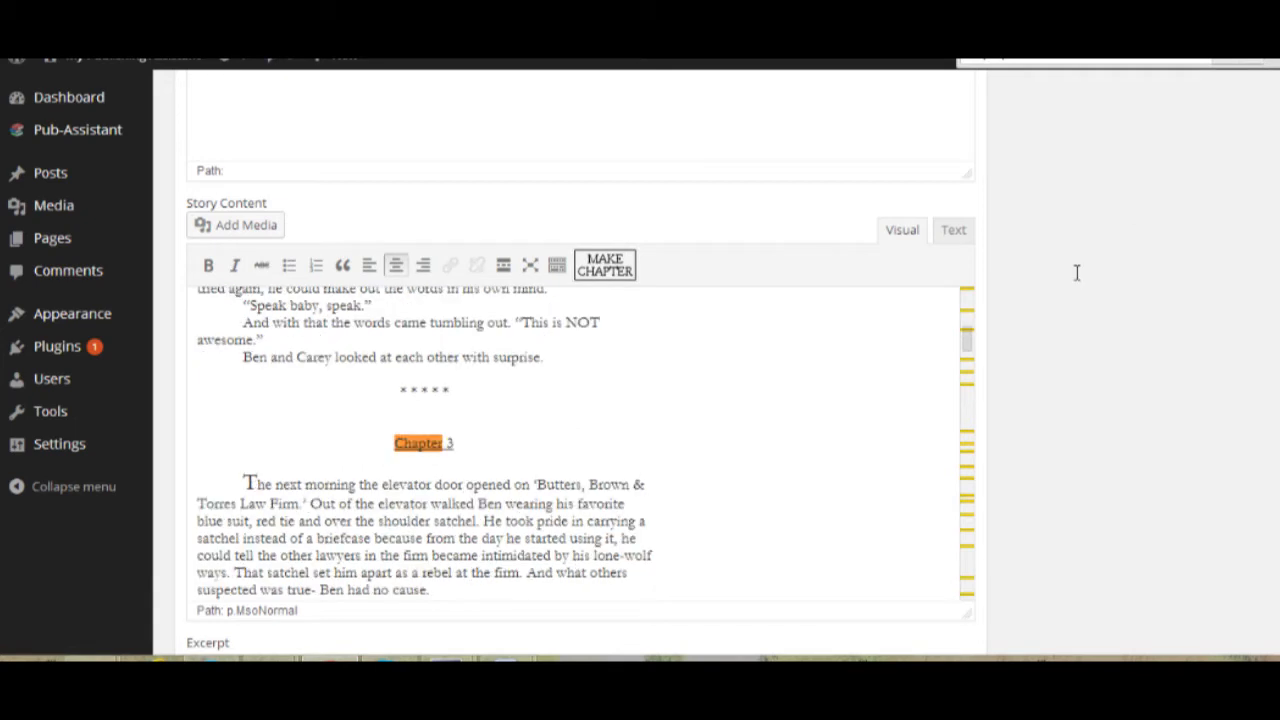
drag(455, 442, 394, 443)
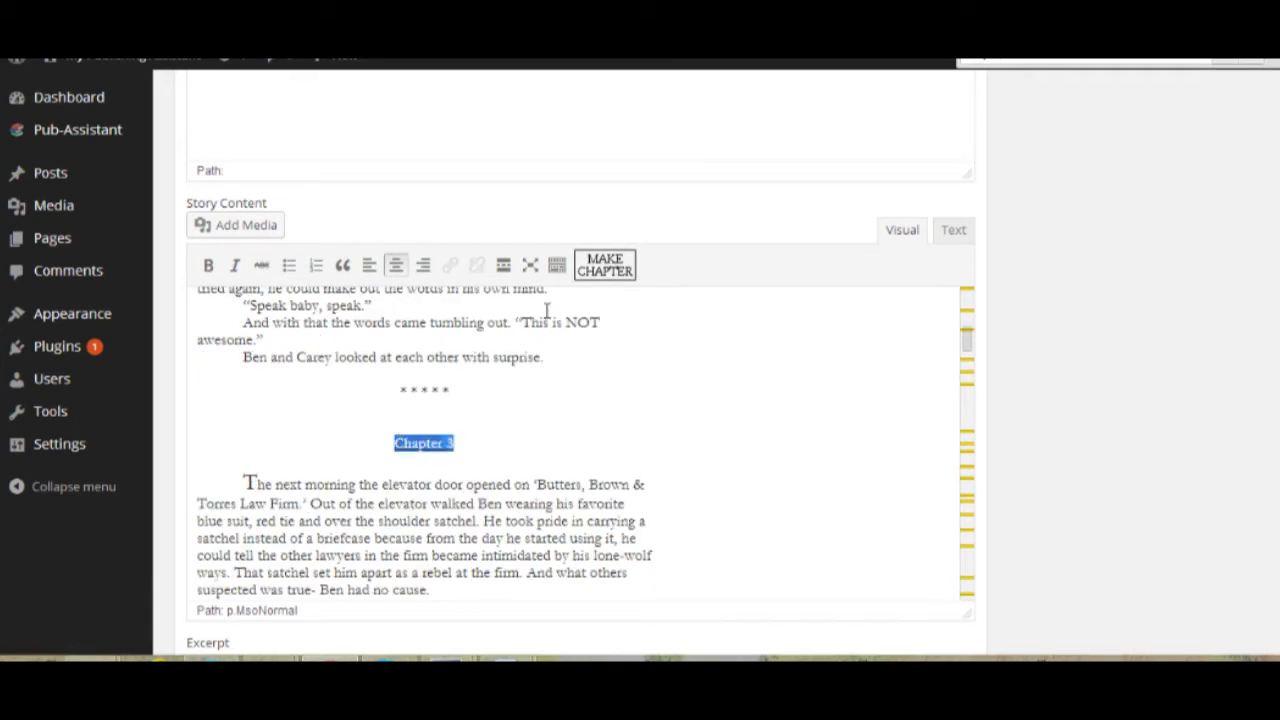
click(610, 268)
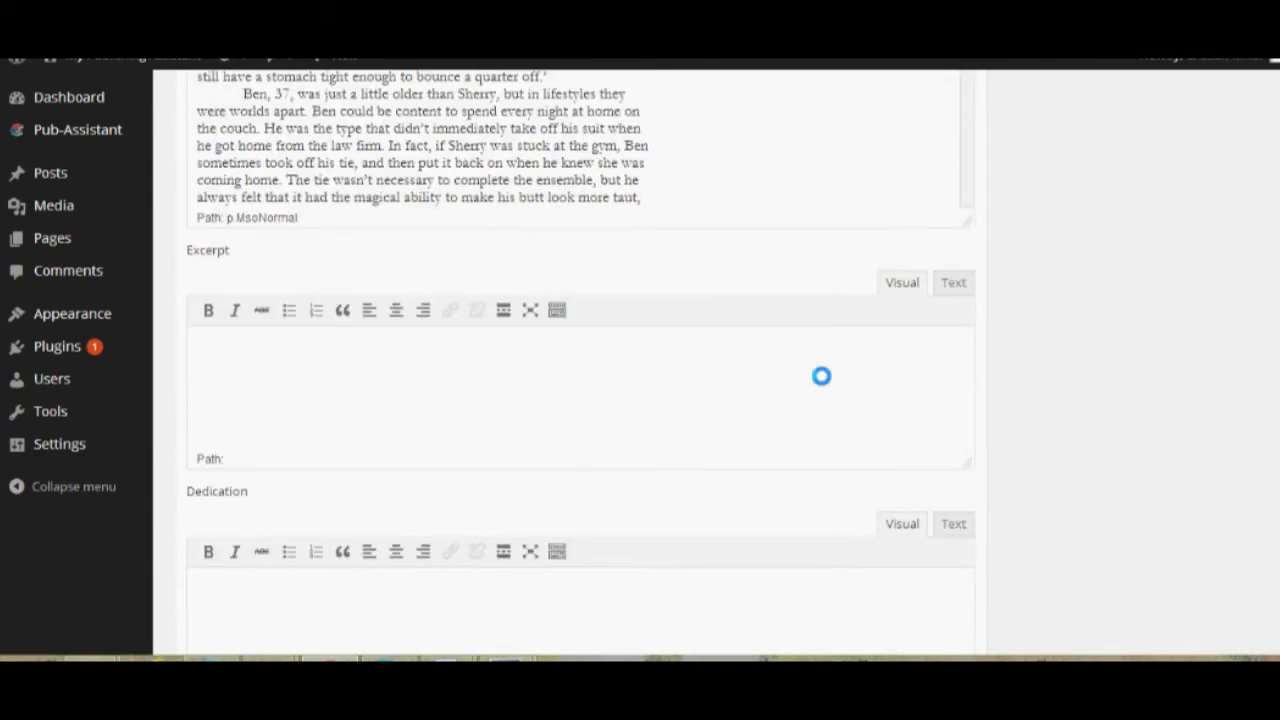
Step: Paste the copied story passage starting at Chapter 1 into the book's Excerpt
key(ctrl+v)
drag(966, 436, 962, 335)
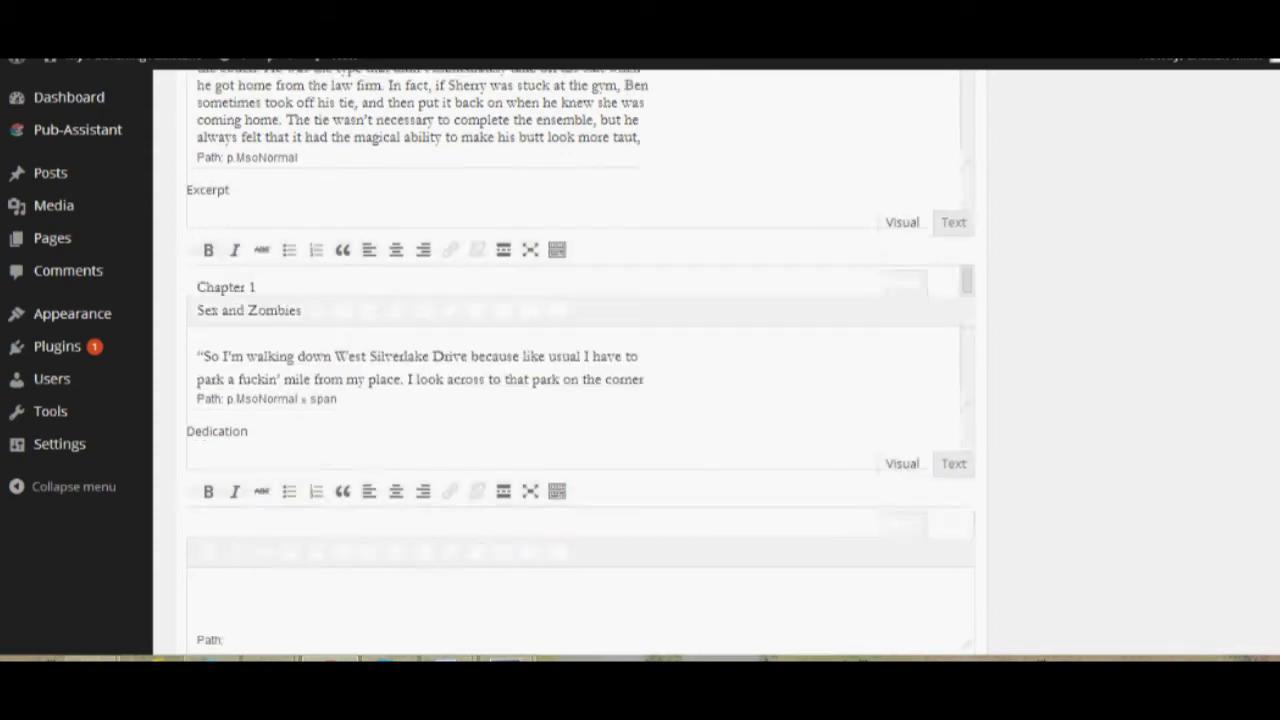
Step: Leave the dedication blank, set the word count to 60000 and choose Betty Boop as the back catalog author
scroll(799, 294, down, 3)
click(799, 294)
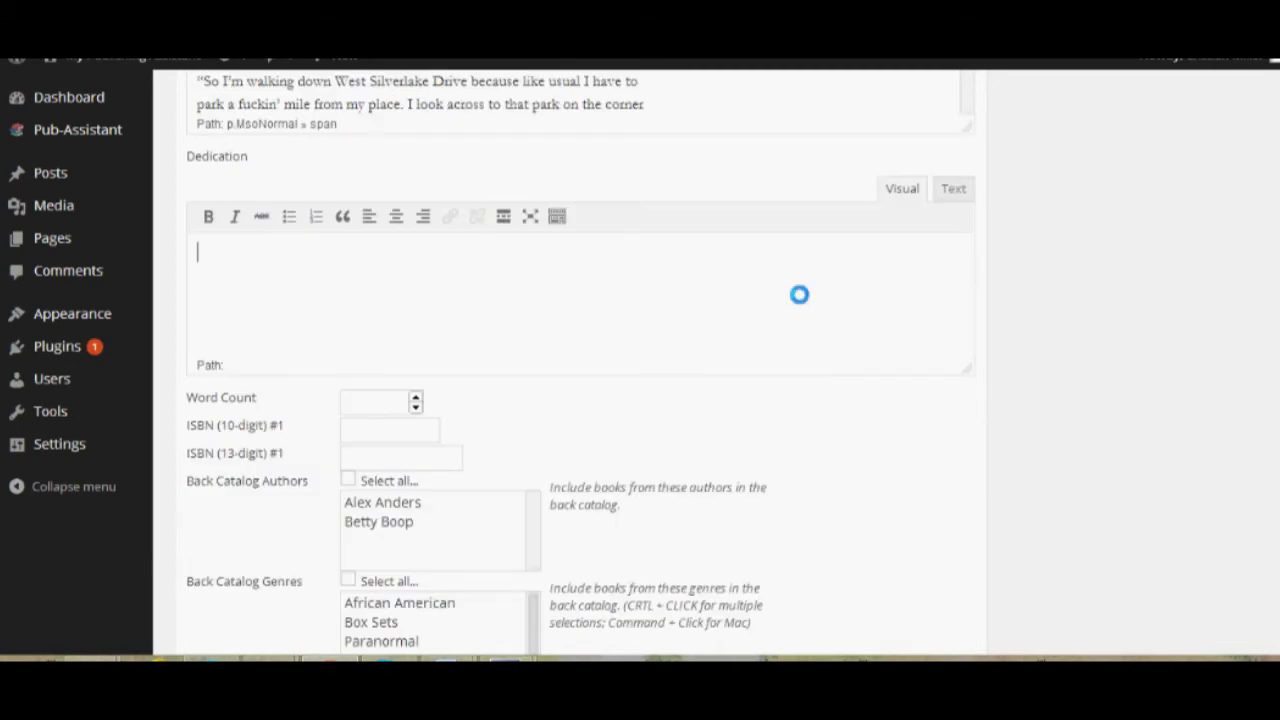
click(380, 402)
text(60)
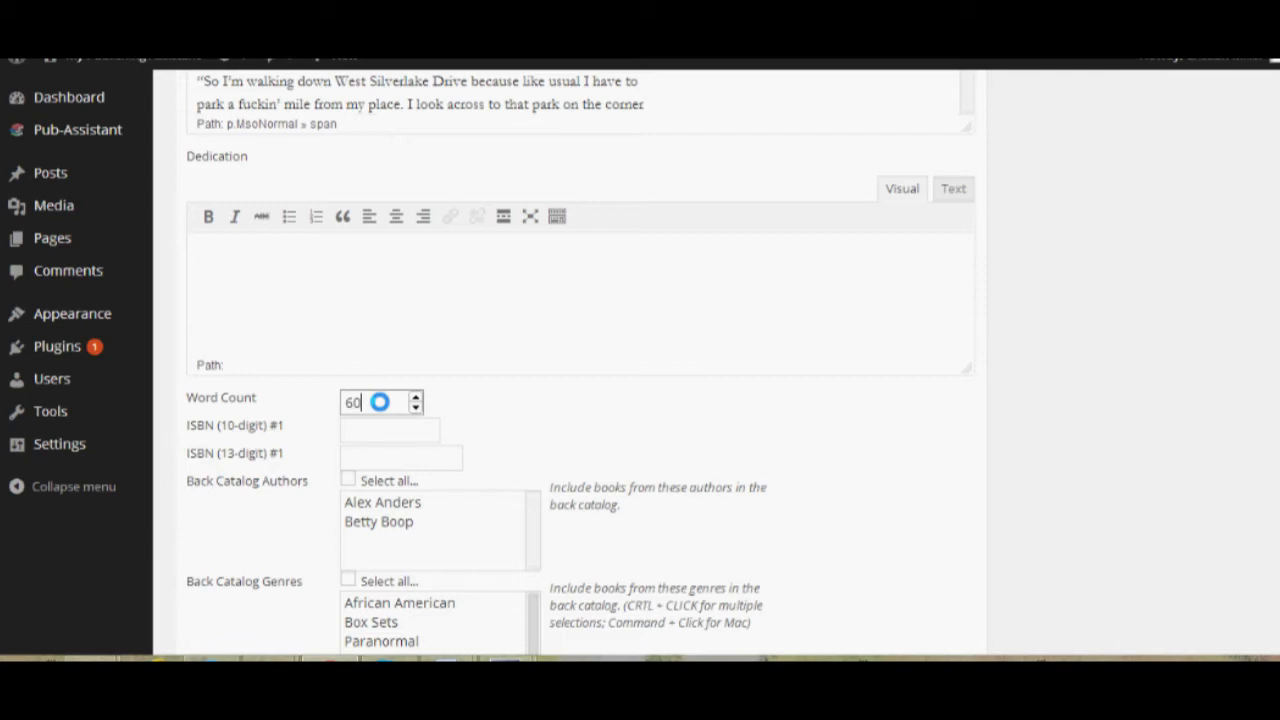
text(000)
click(372, 521)
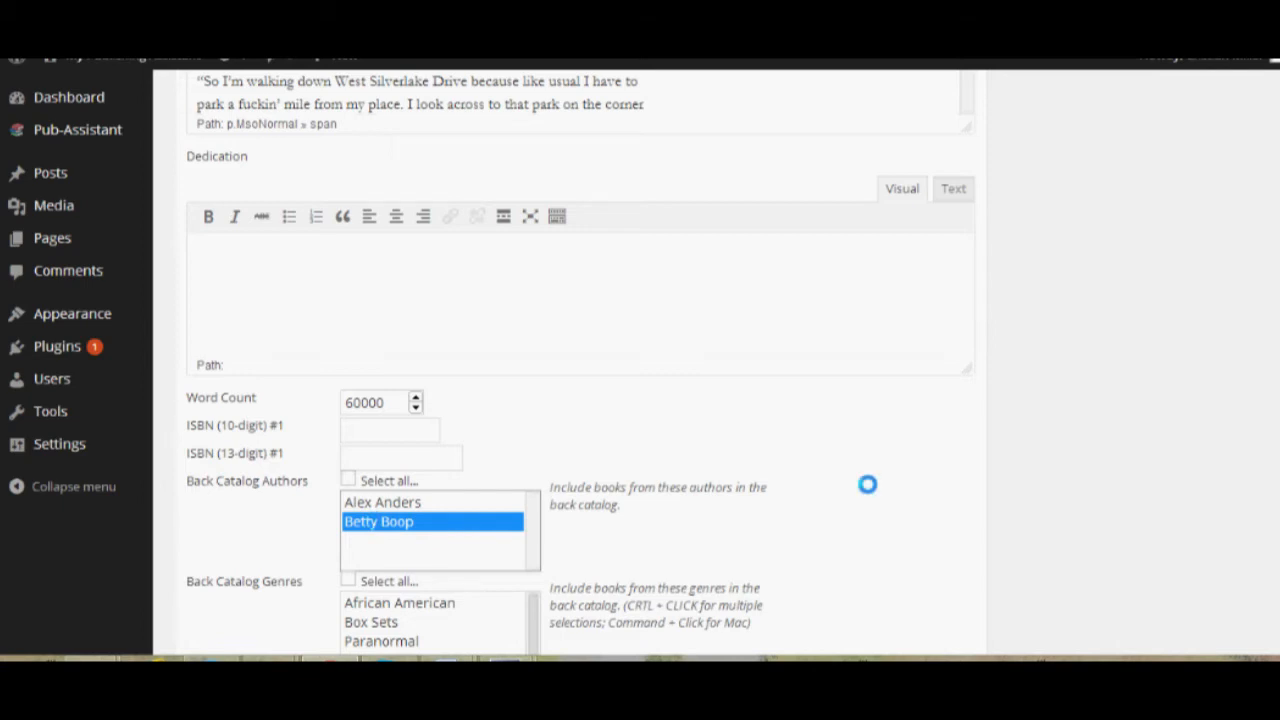
Step: Include all genres in the back catalog except BDSM
scroll(867, 484, down, 1)
scroll(867, 484, down, 1)
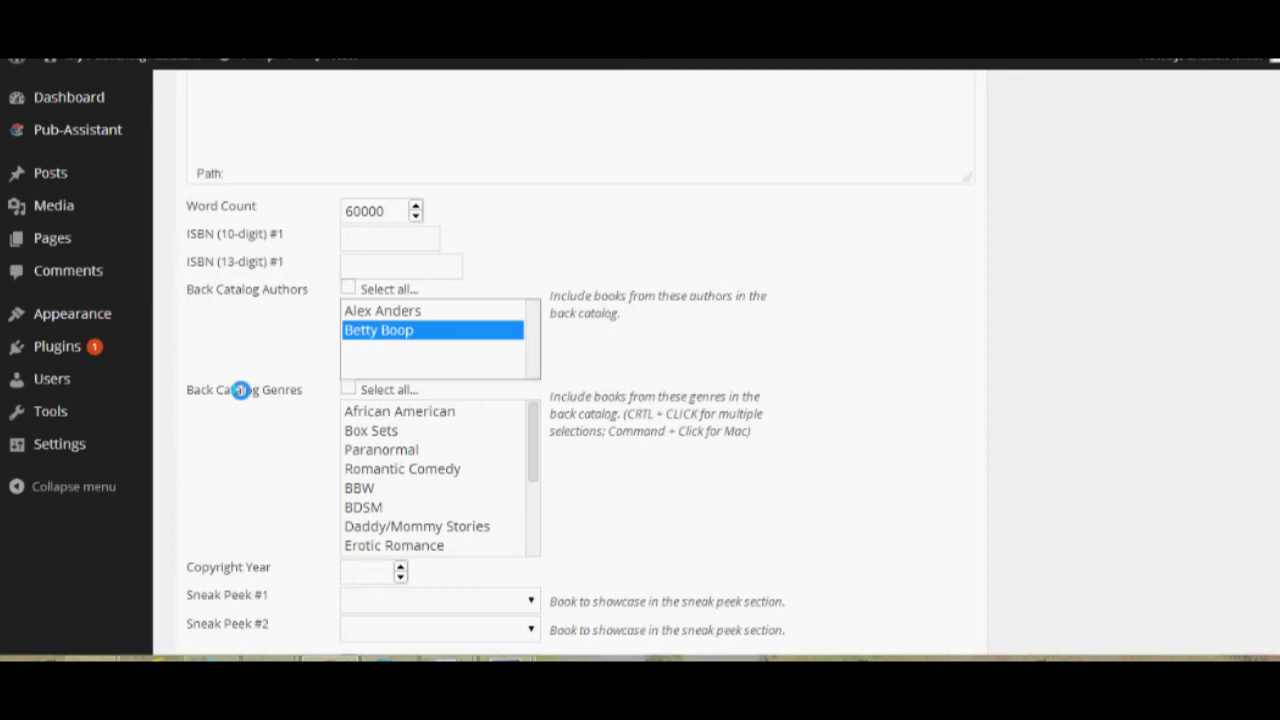
click(350, 391)
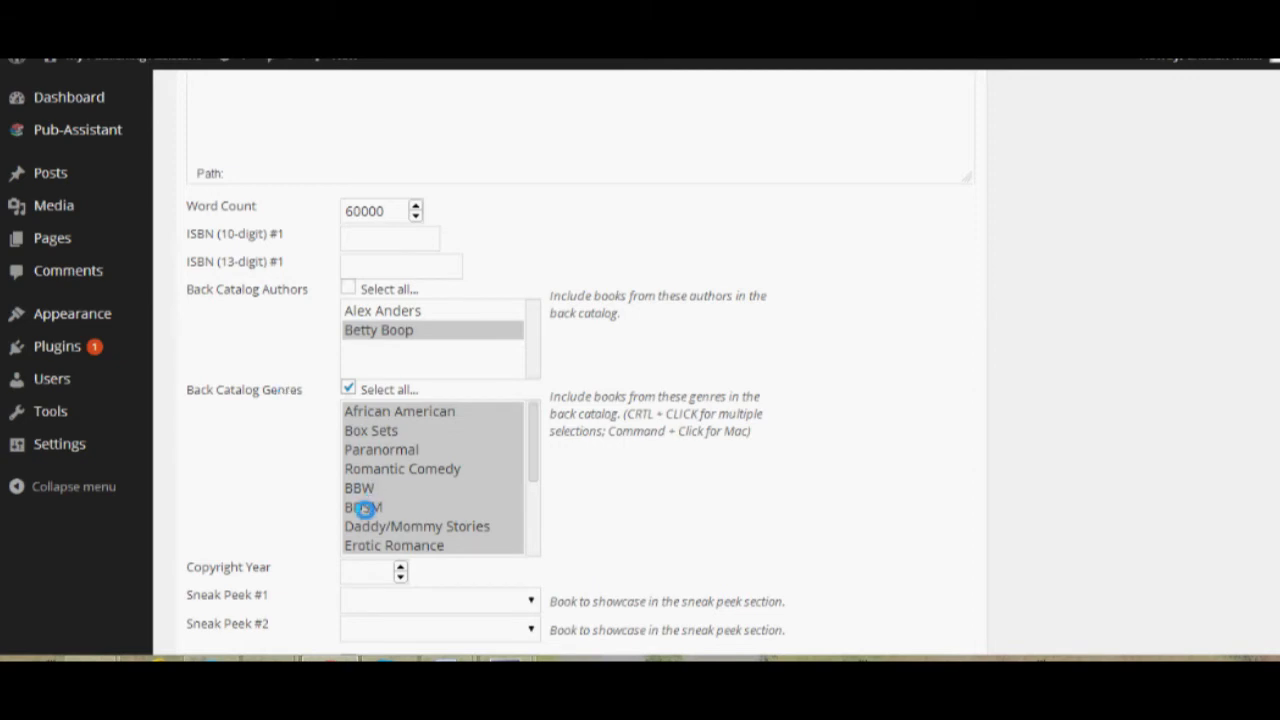
ctrl+click(363, 507)
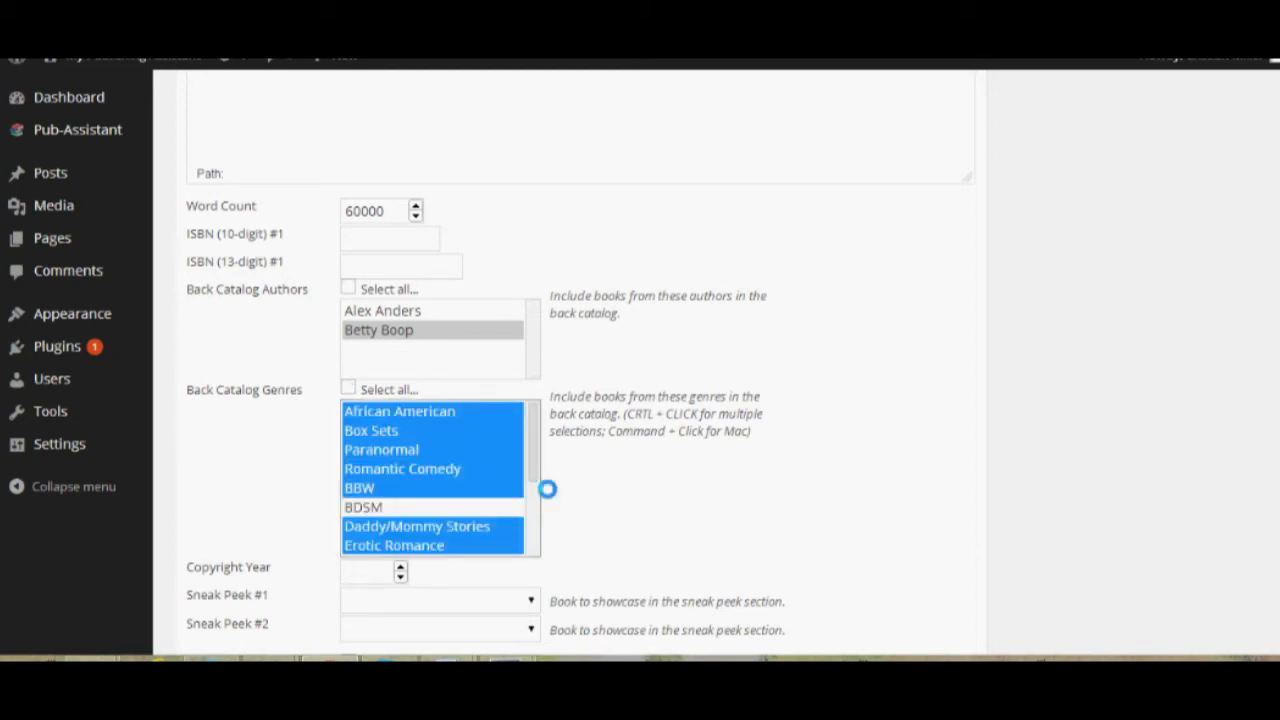
Step: Set the copyright year to 2014 and choose Samurai Zombie Hunter as Sneak Peek #1
scroll(831, 484, down, 2)
scroll(831, 484, down, 2)
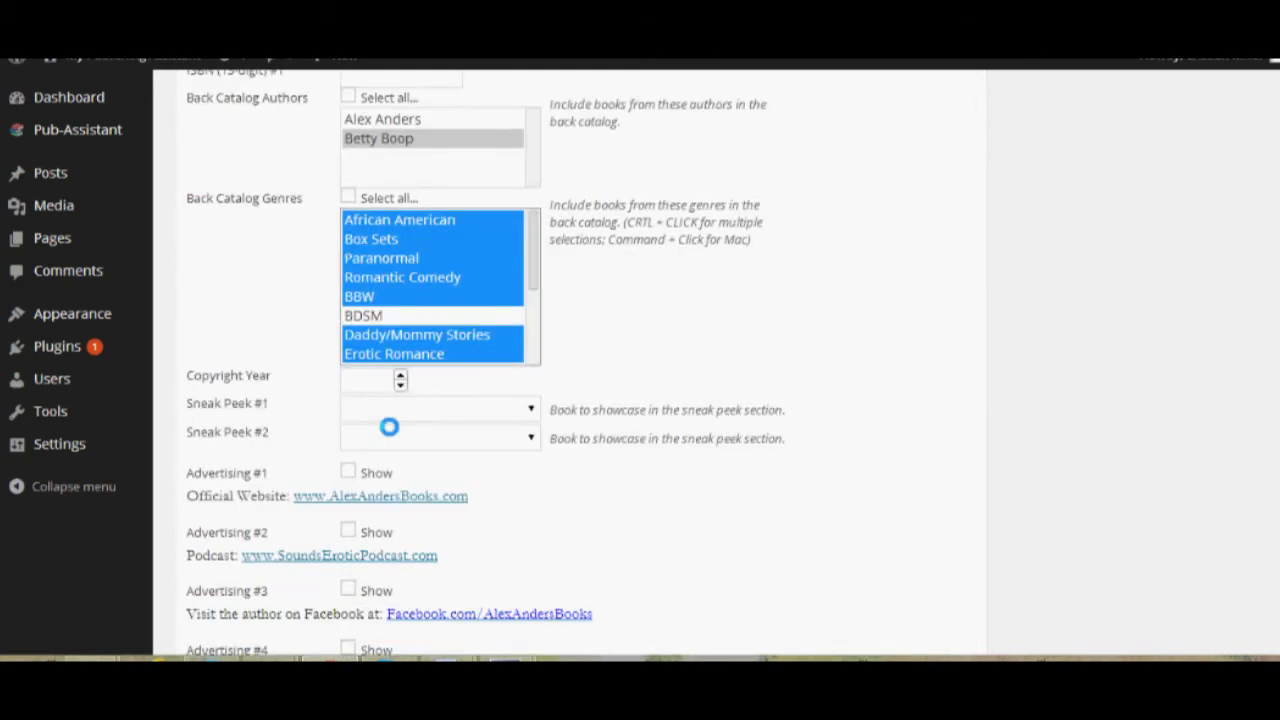
click(357, 379)
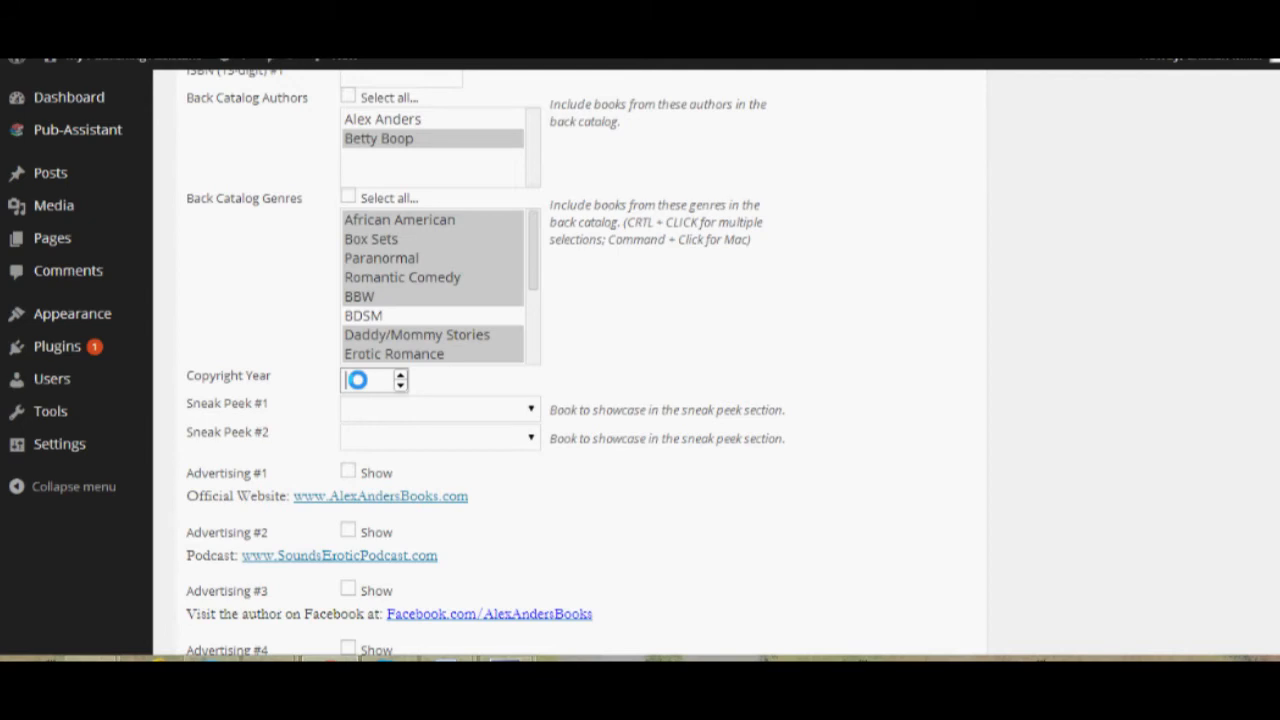
text(2014)
click(528, 411)
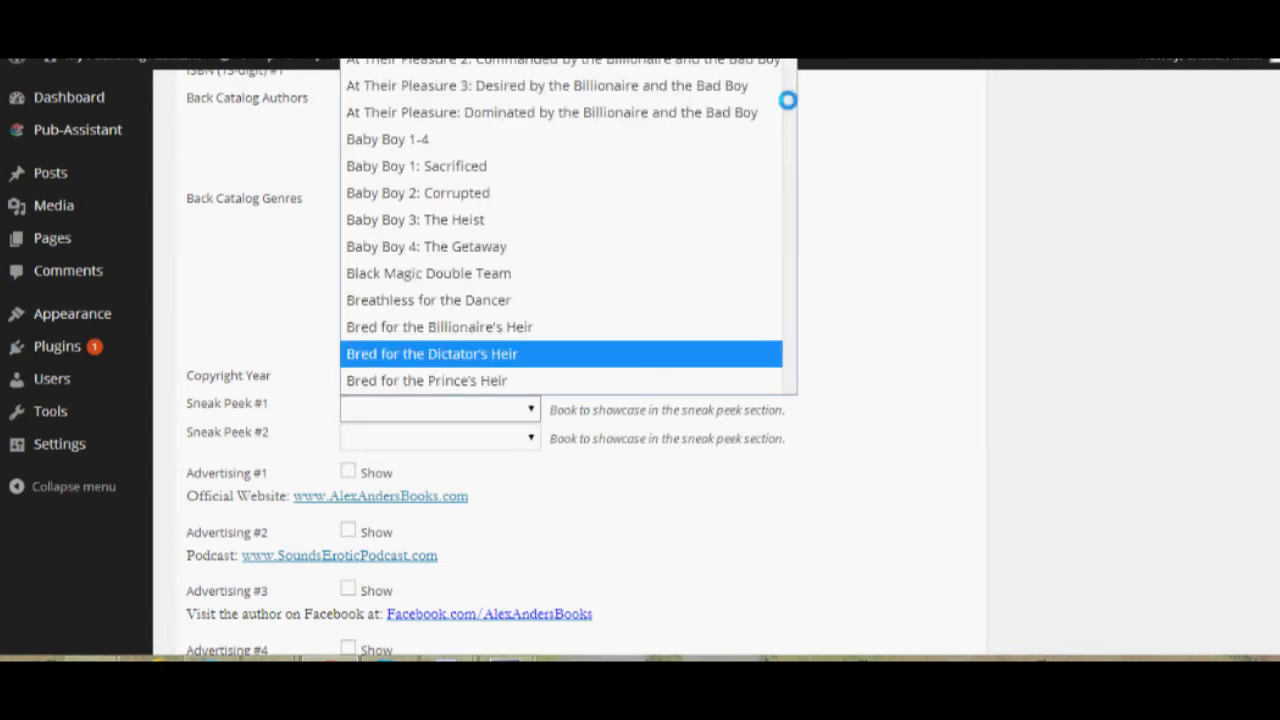
scroll(781, 171, down, 5)
drag(781, 171, 792, 308)
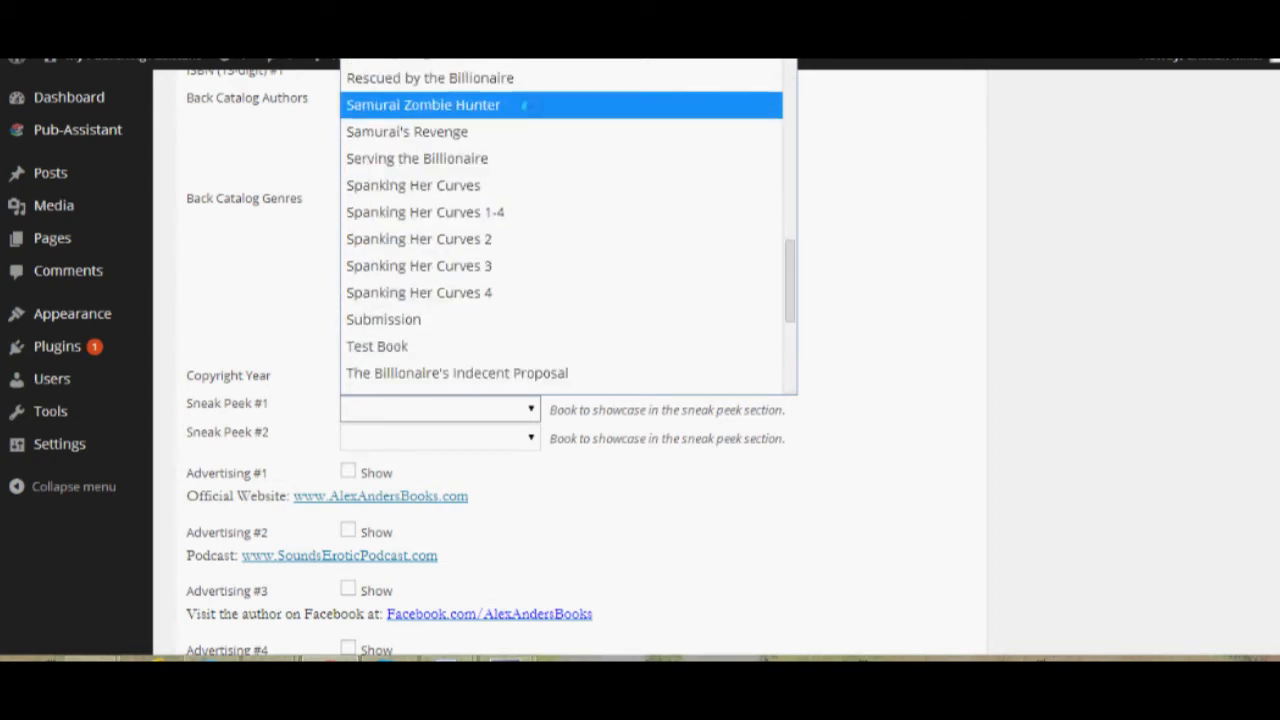
click(524, 105)
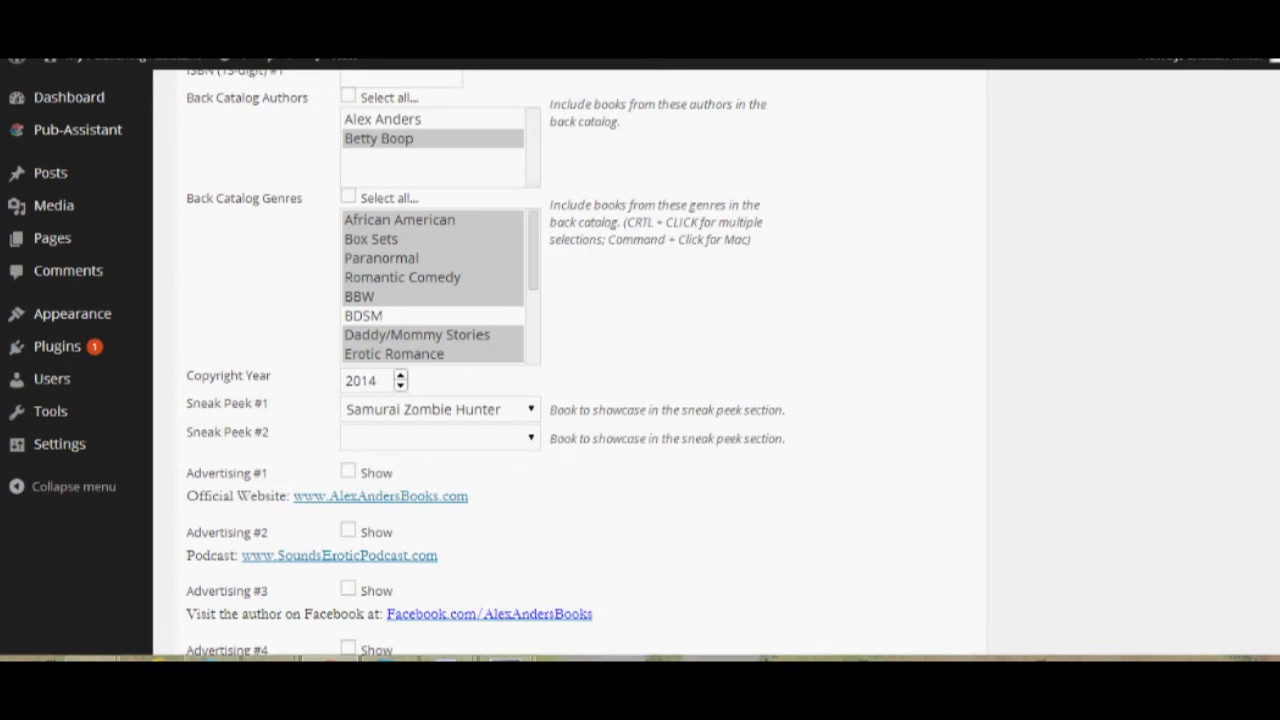
Step: Show Advertising #5 and #6, the Betty Boop website and mailing list, in the book
scroll(874, 441, down, 3)
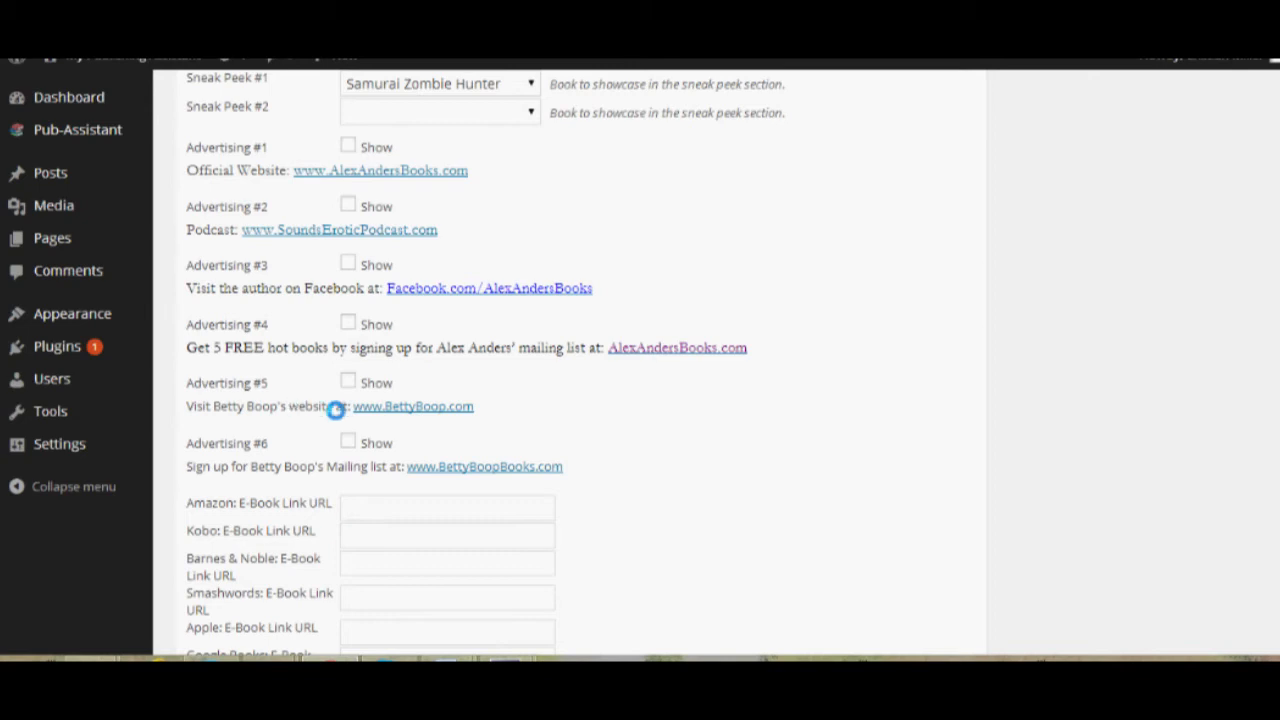
click(348, 380)
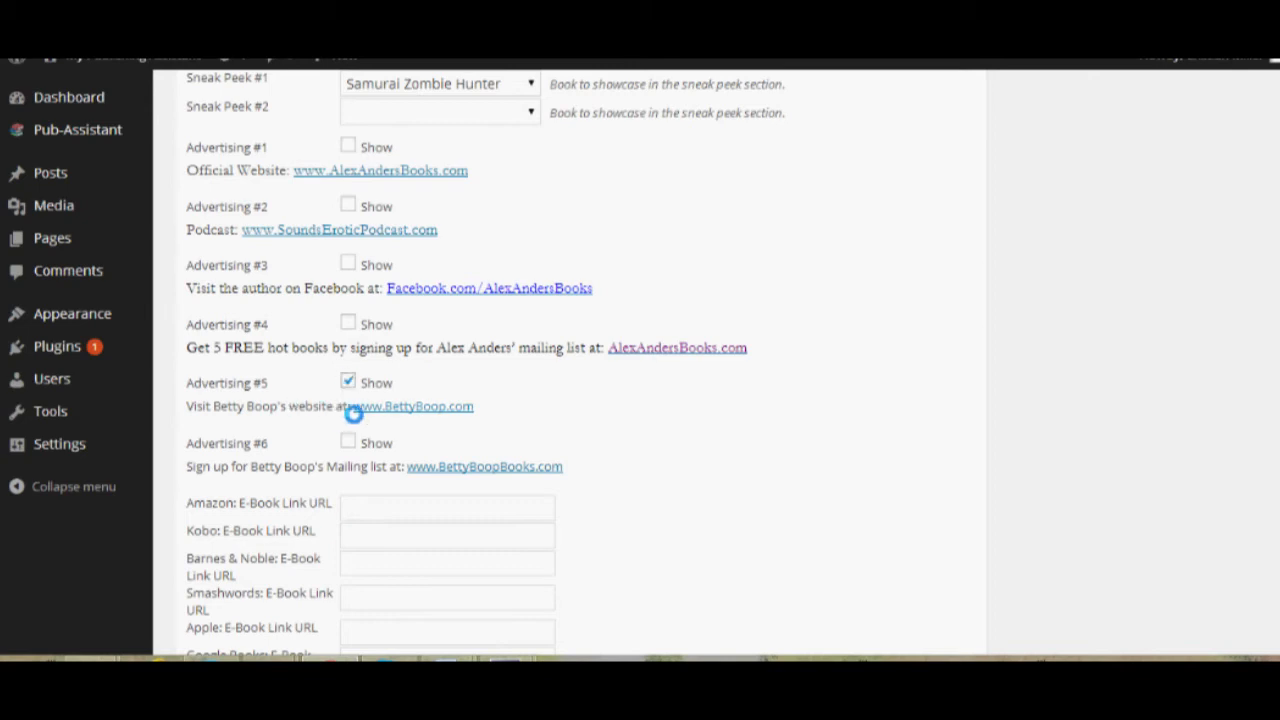
click(348, 442)
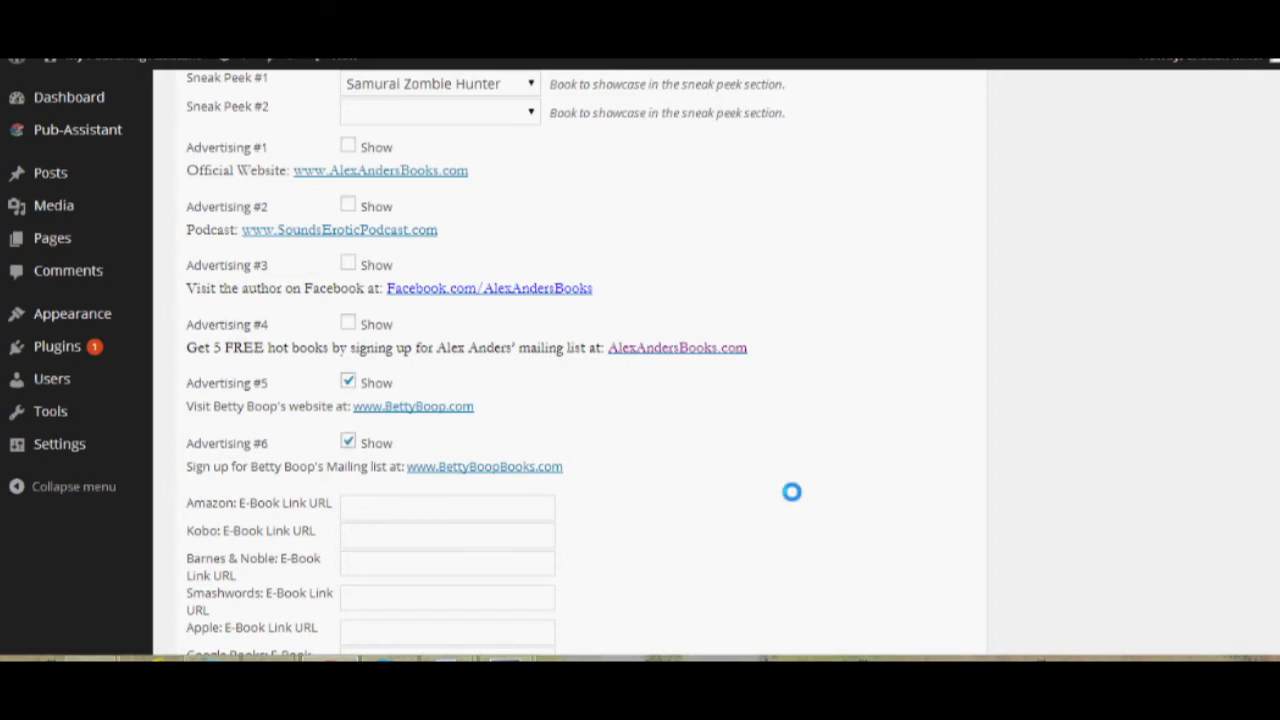
scroll(791, 492, down, 1)
scroll(797, 492, down, 2)
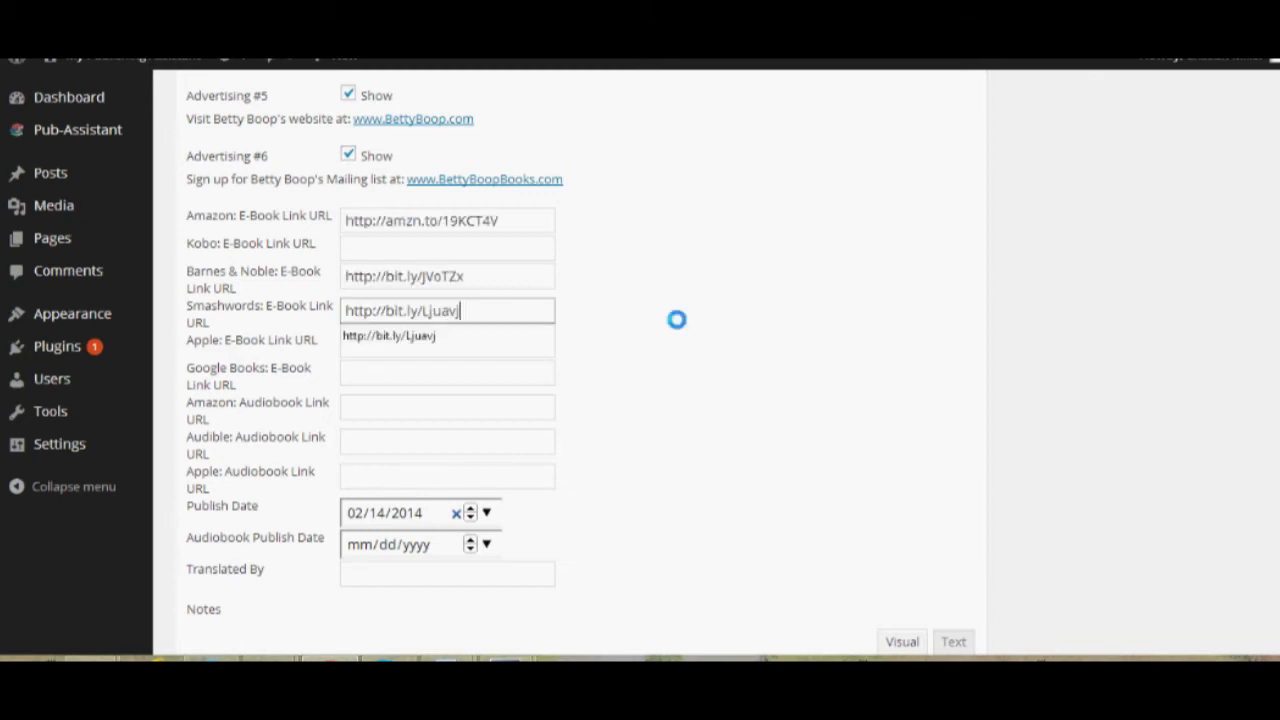
click(676, 319)
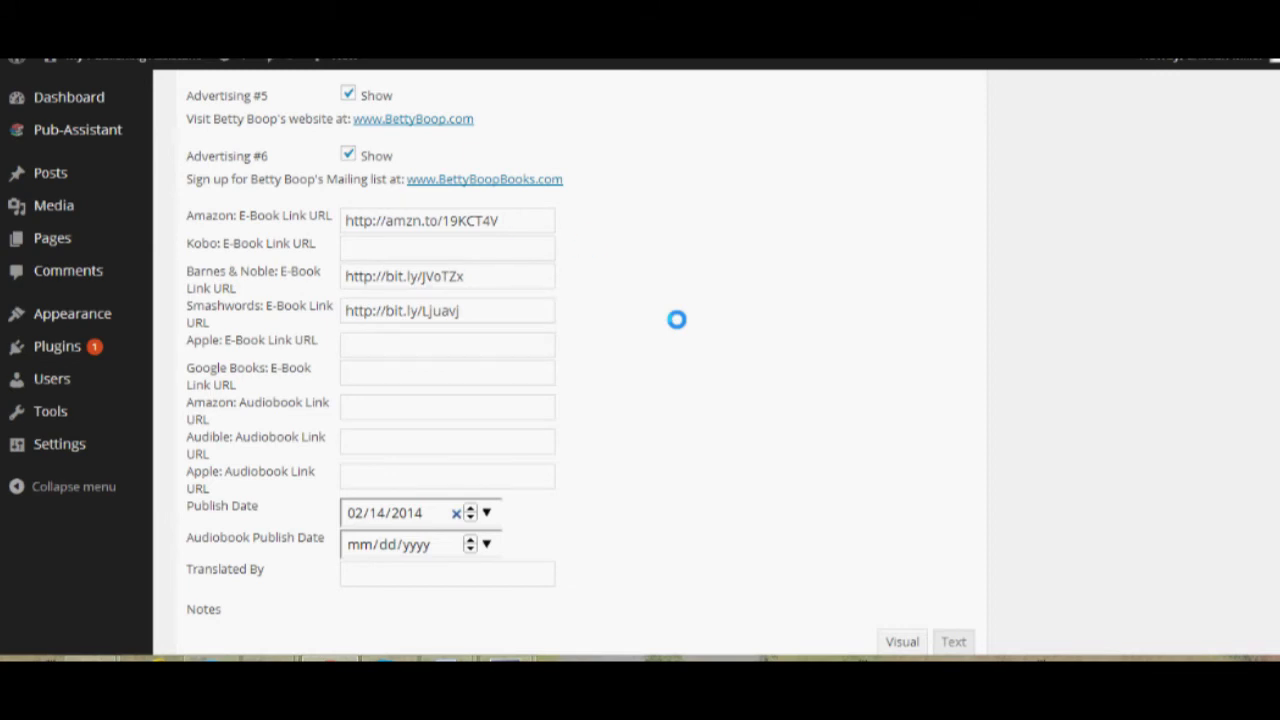
click(391, 410)
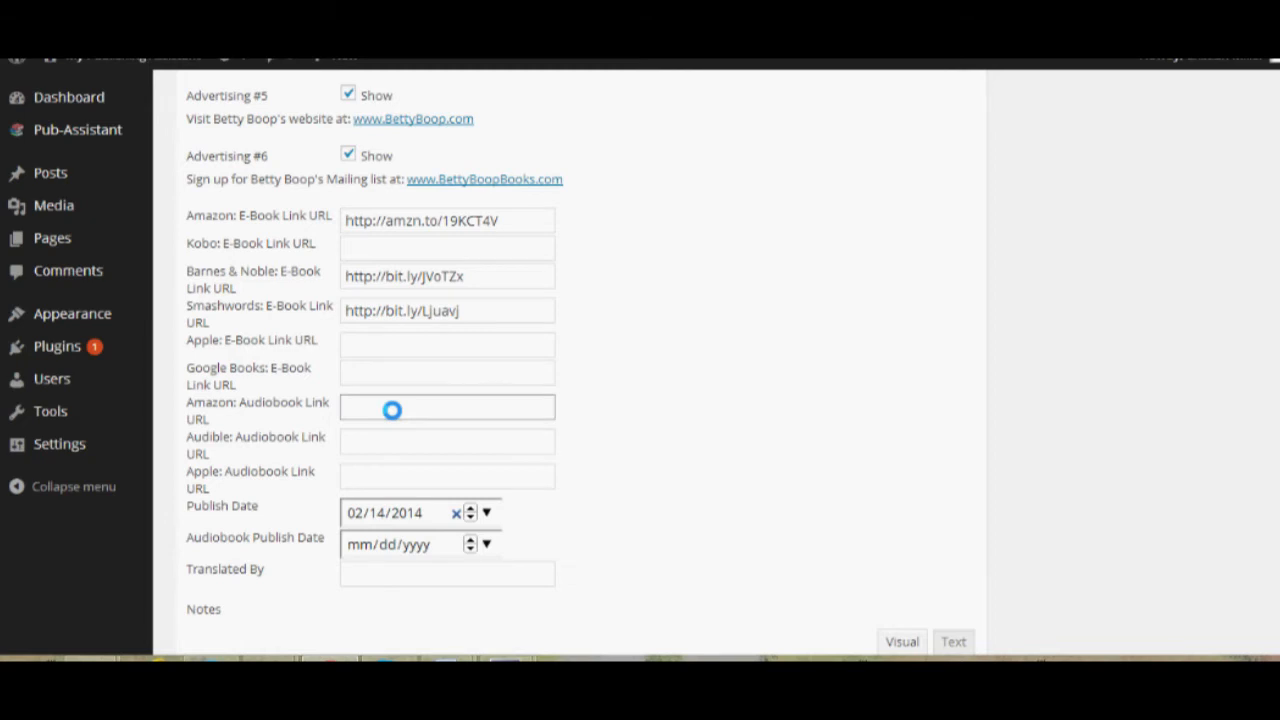
text(http://bit.ly/Ljuavj)
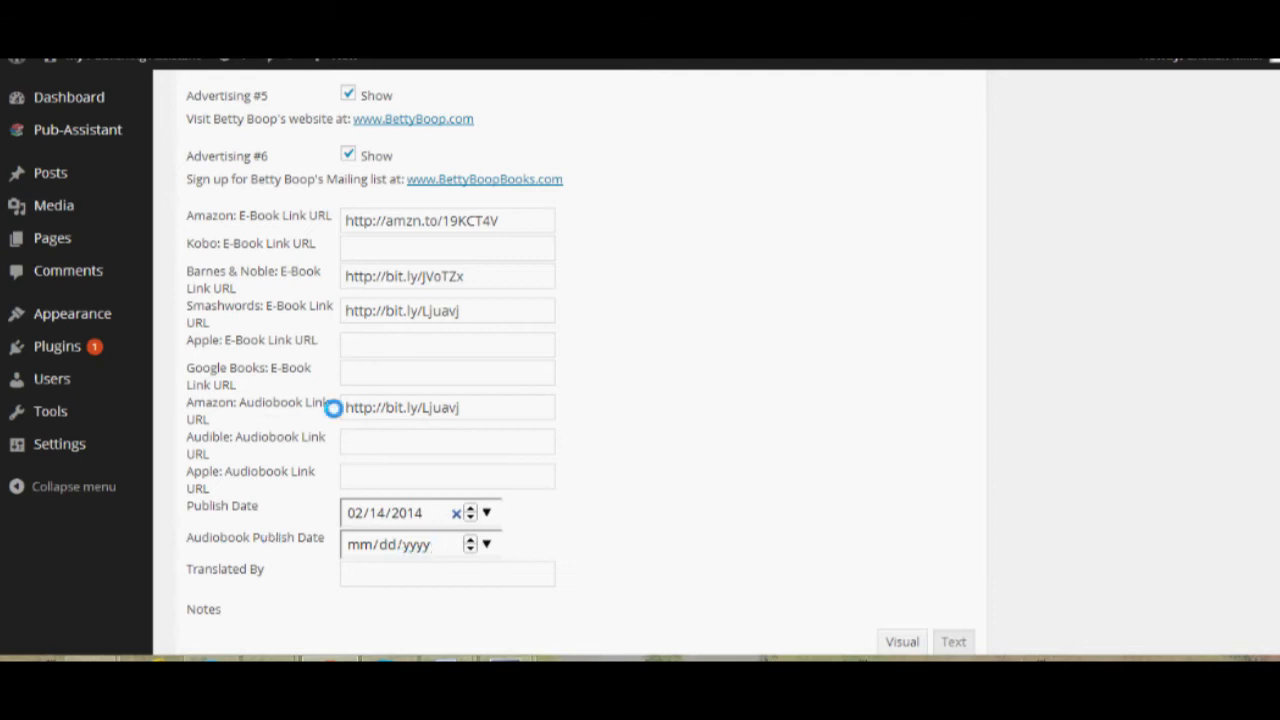
Step: Set the book's cover to the existing image Samurais-Revenge_BB.jpg from the media library
scroll(674, 436, down, 2)
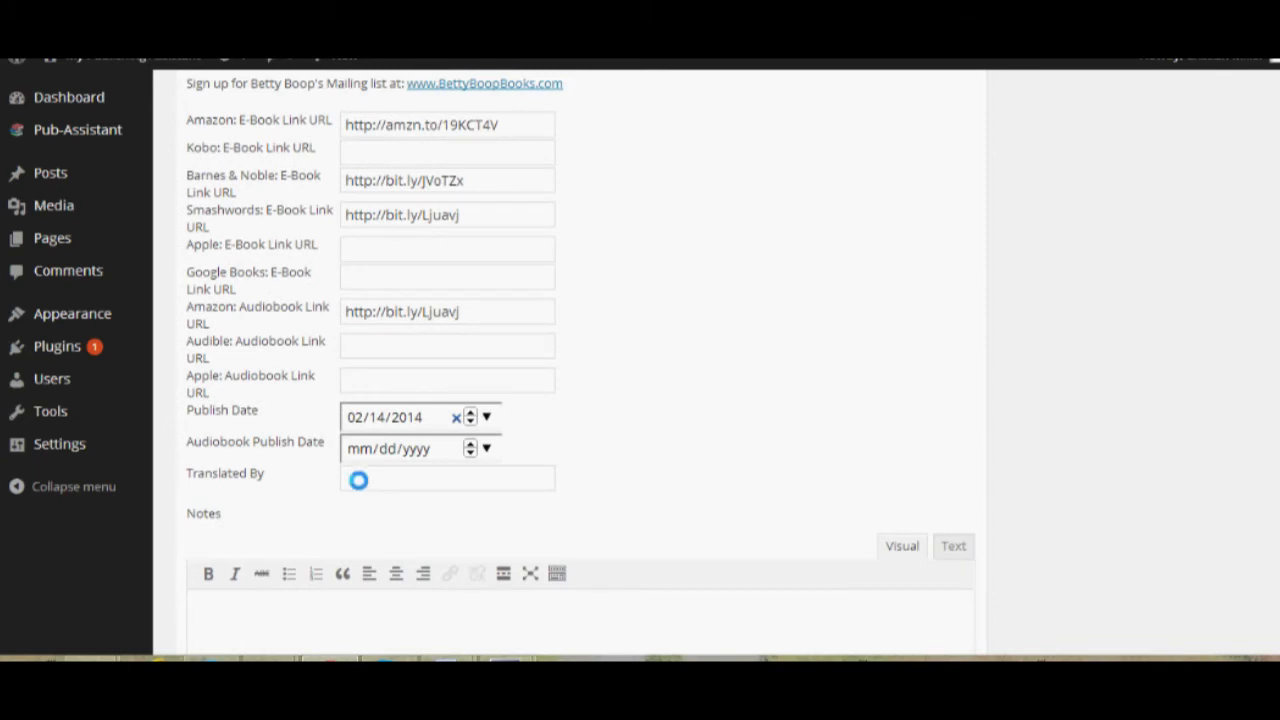
scroll(738, 496, down, 2)
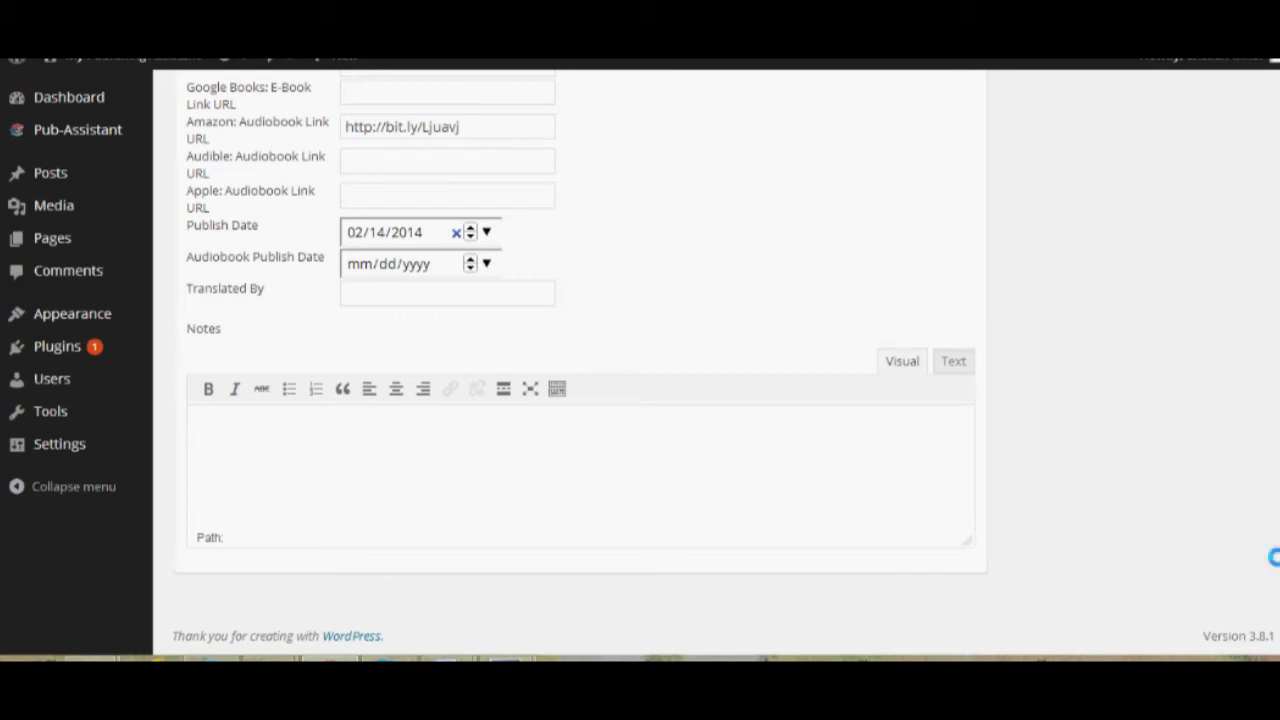
scroll(1272, 557, up, 5)
scroll(1272, 557, up, 5)
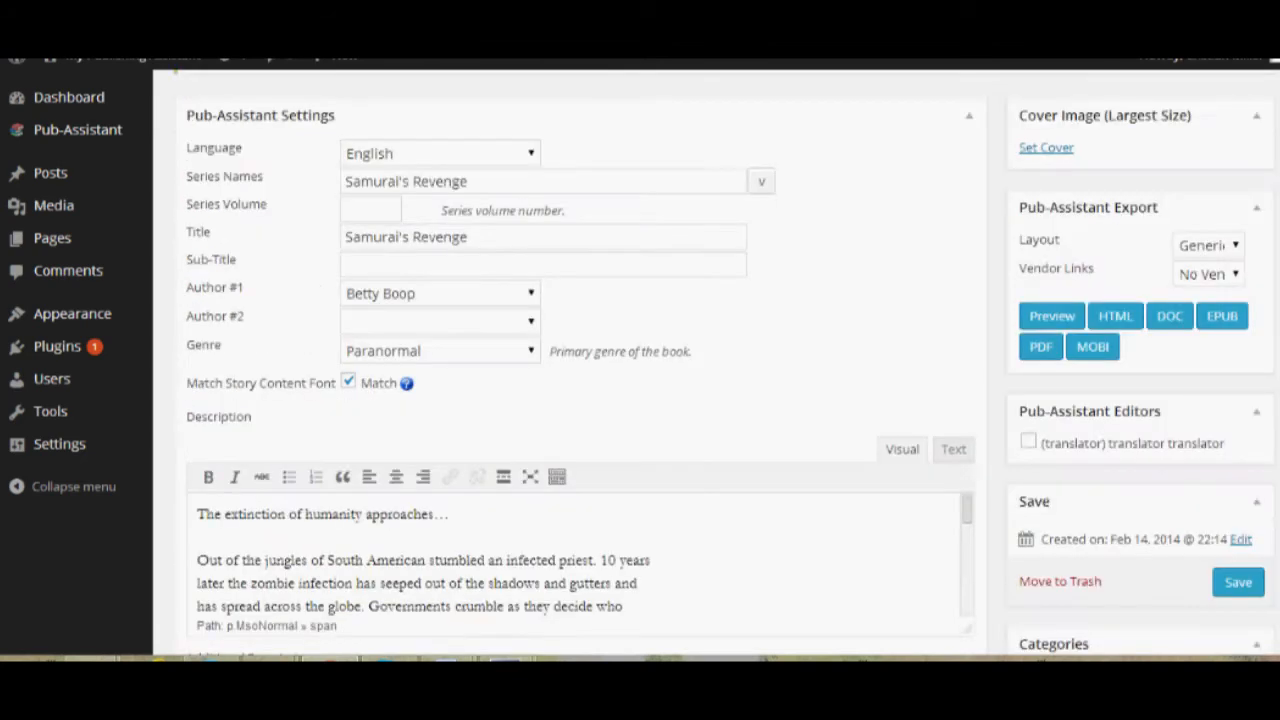
scroll(1247, 135, up, 1)
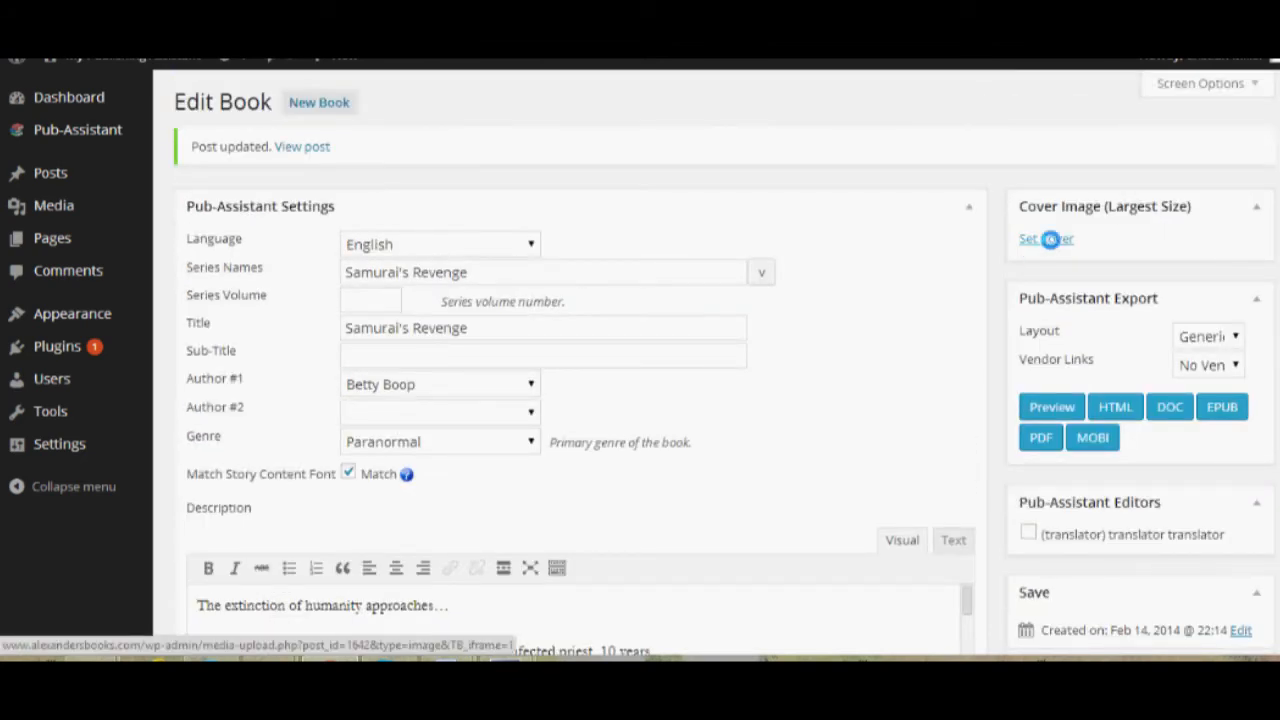
click(1050, 239)
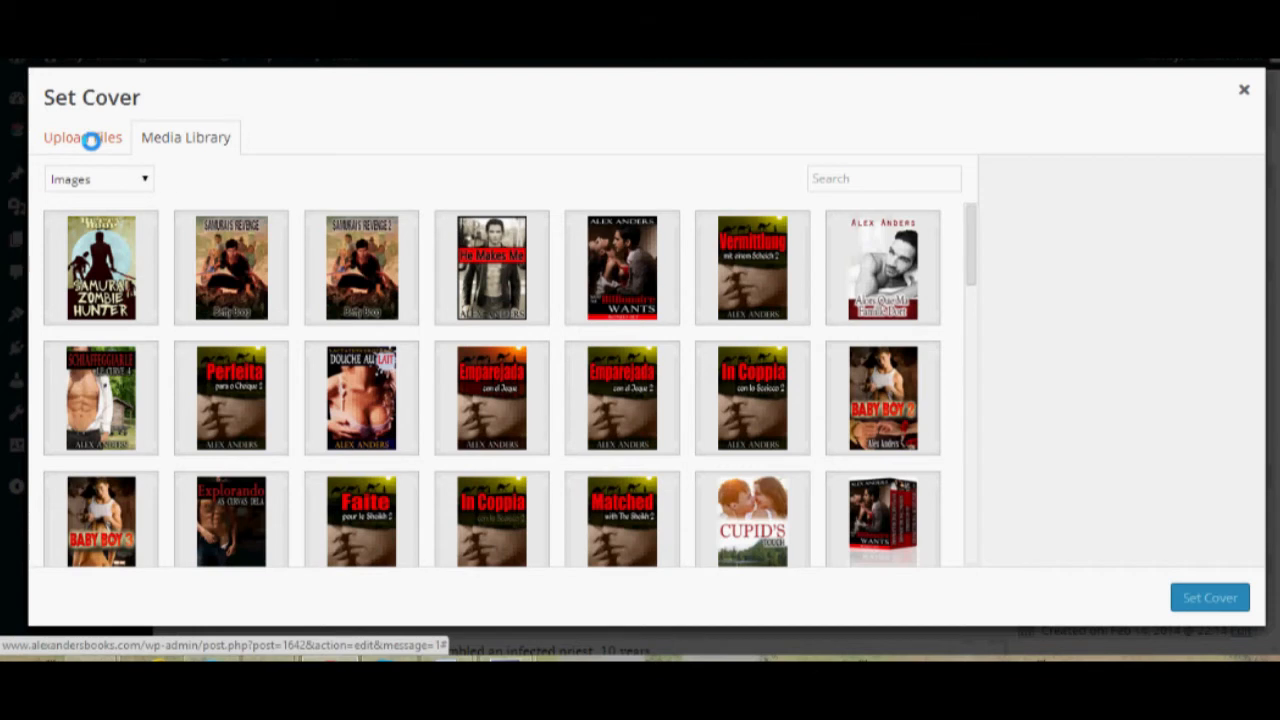
click(93, 142)
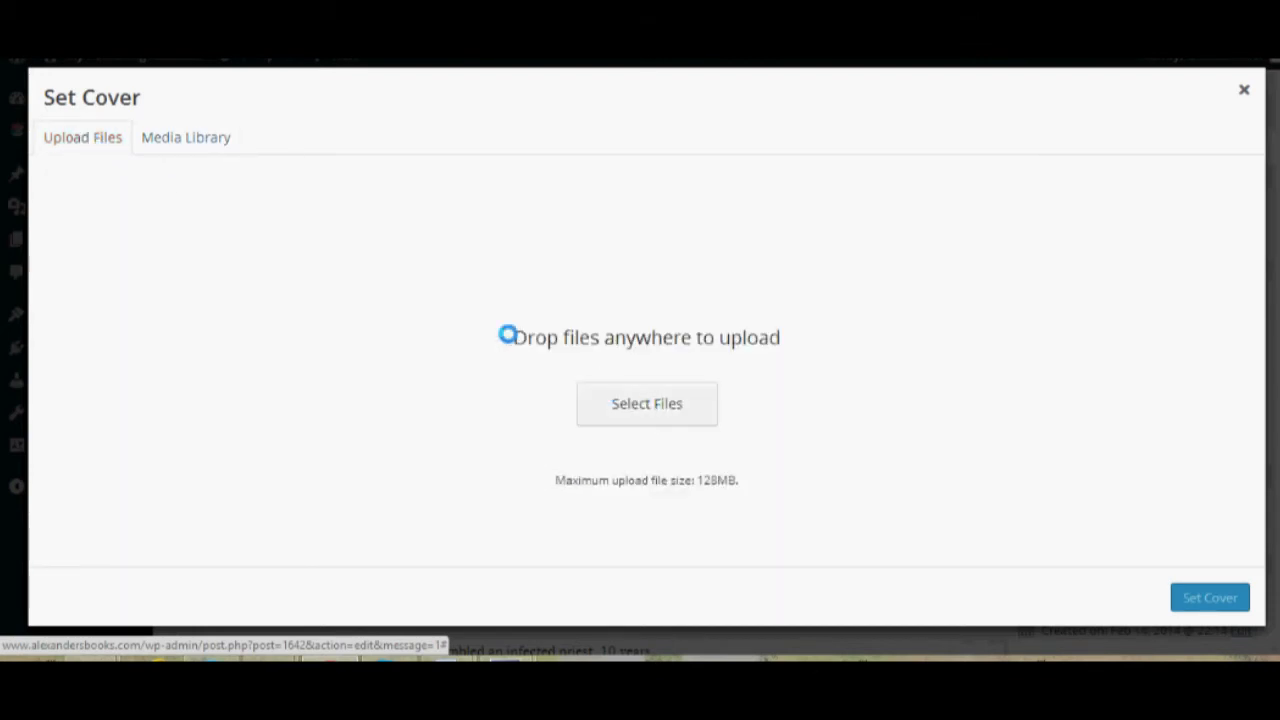
click(166, 135)
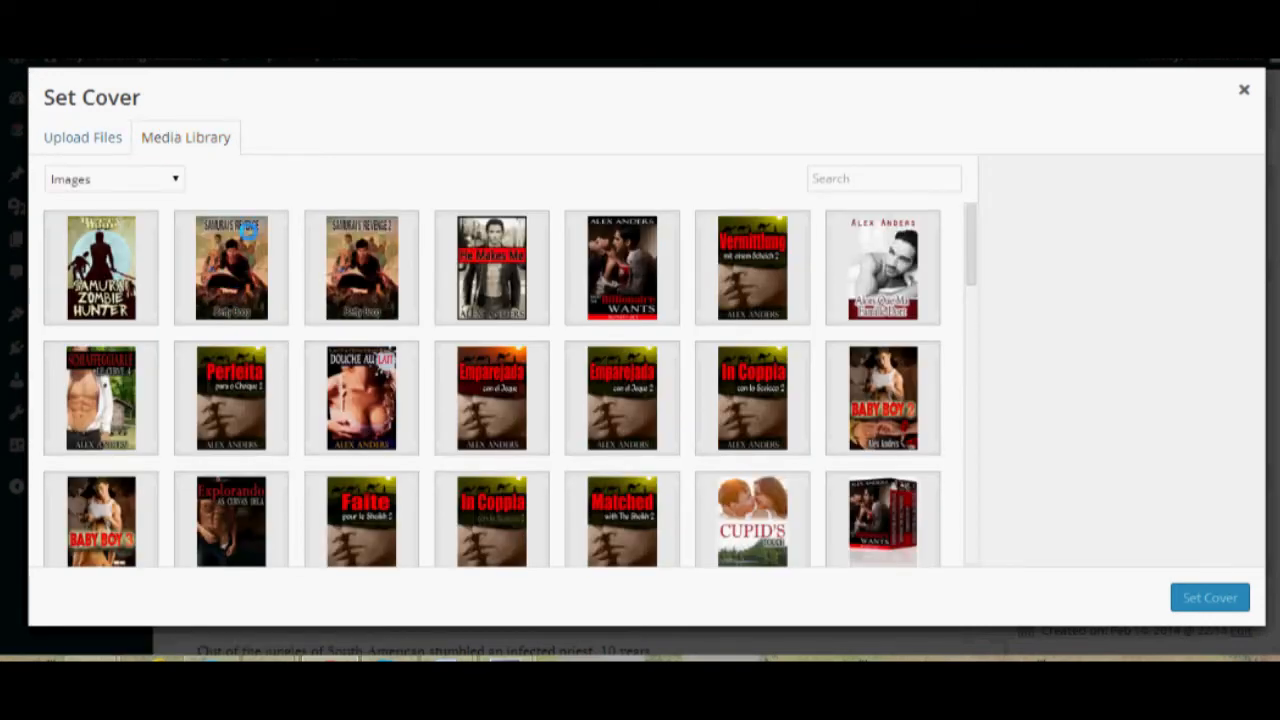
click(230, 286)
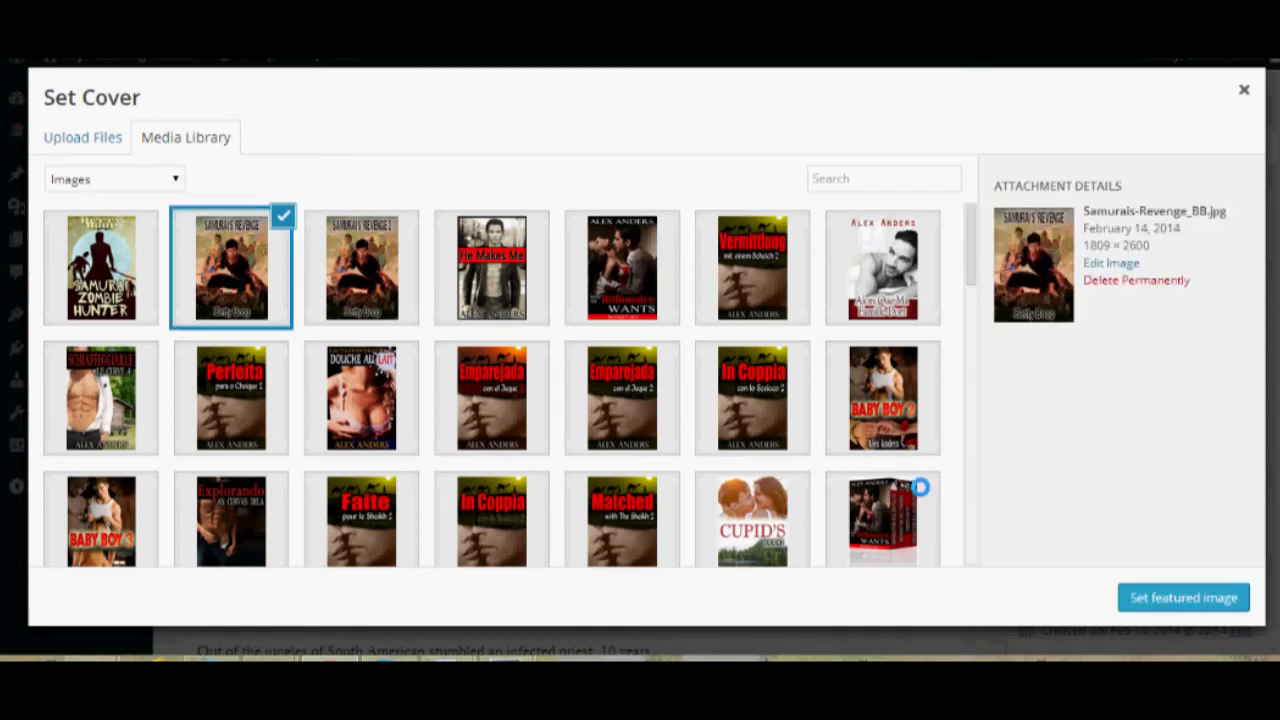
click(1185, 597)
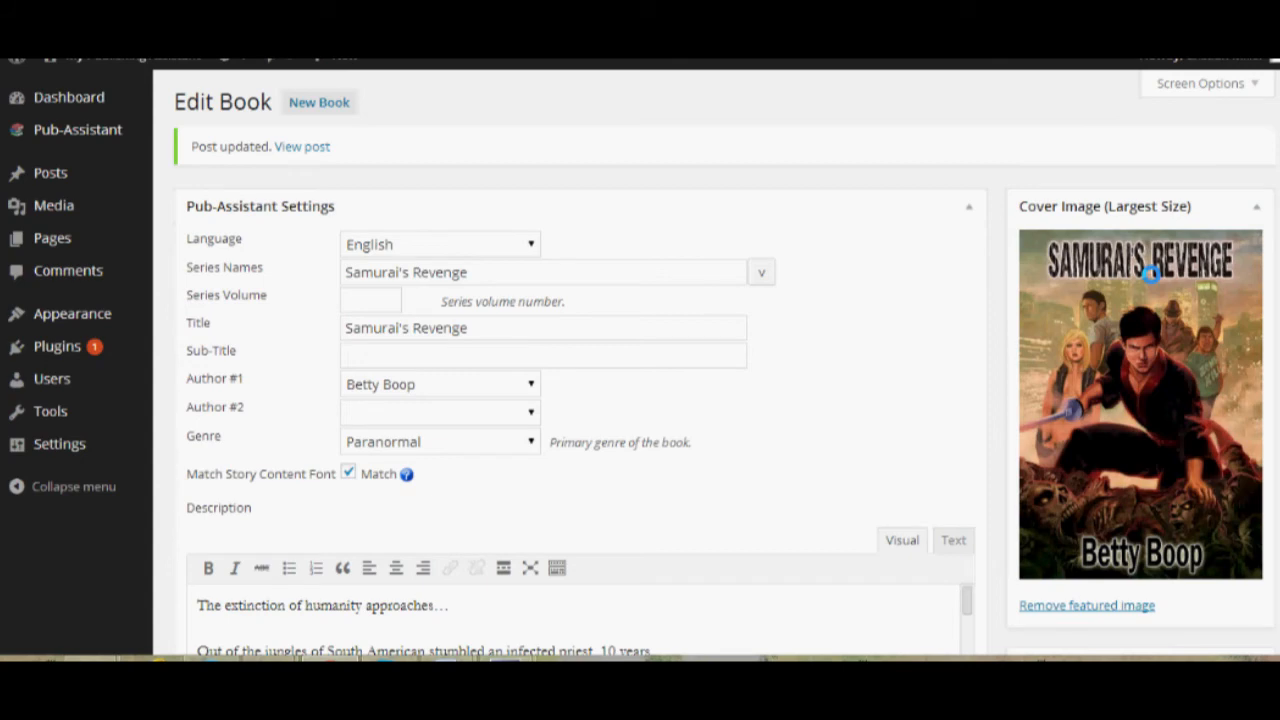
Step: Assign the book to the Adventure and Samurai categories
scroll(1000, 402, down, 3)
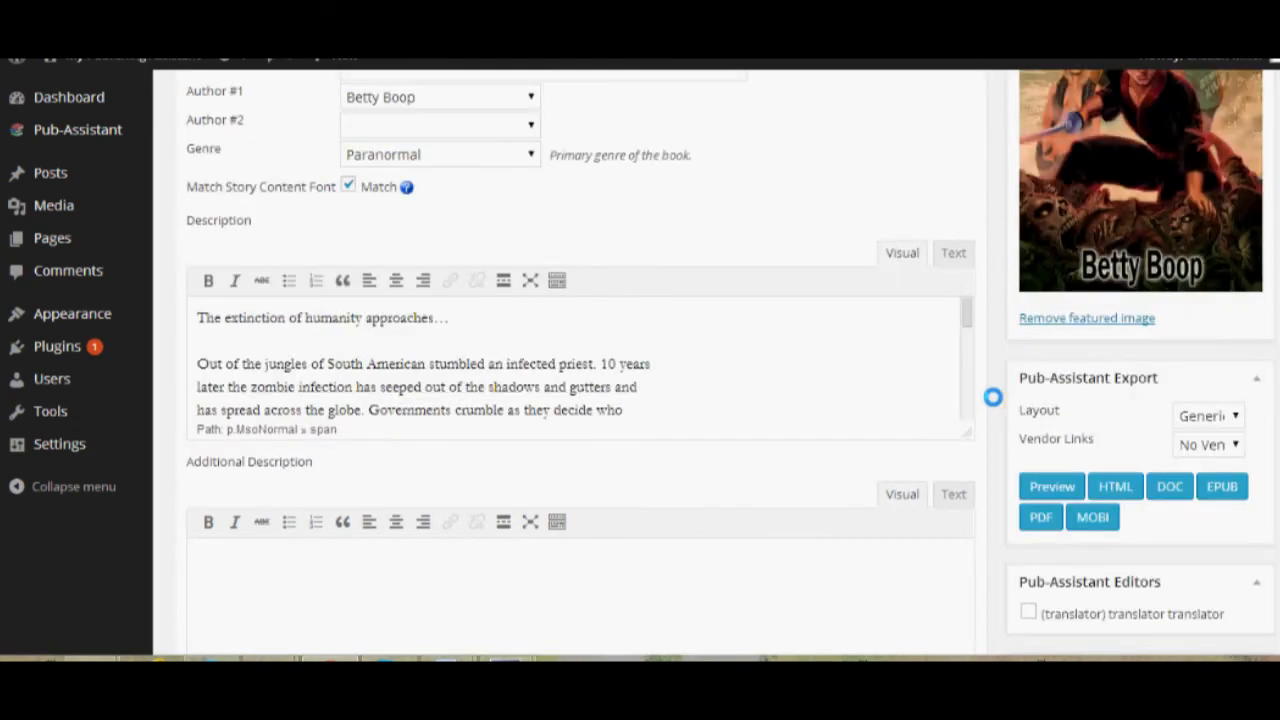
scroll(992, 397, down, 2)
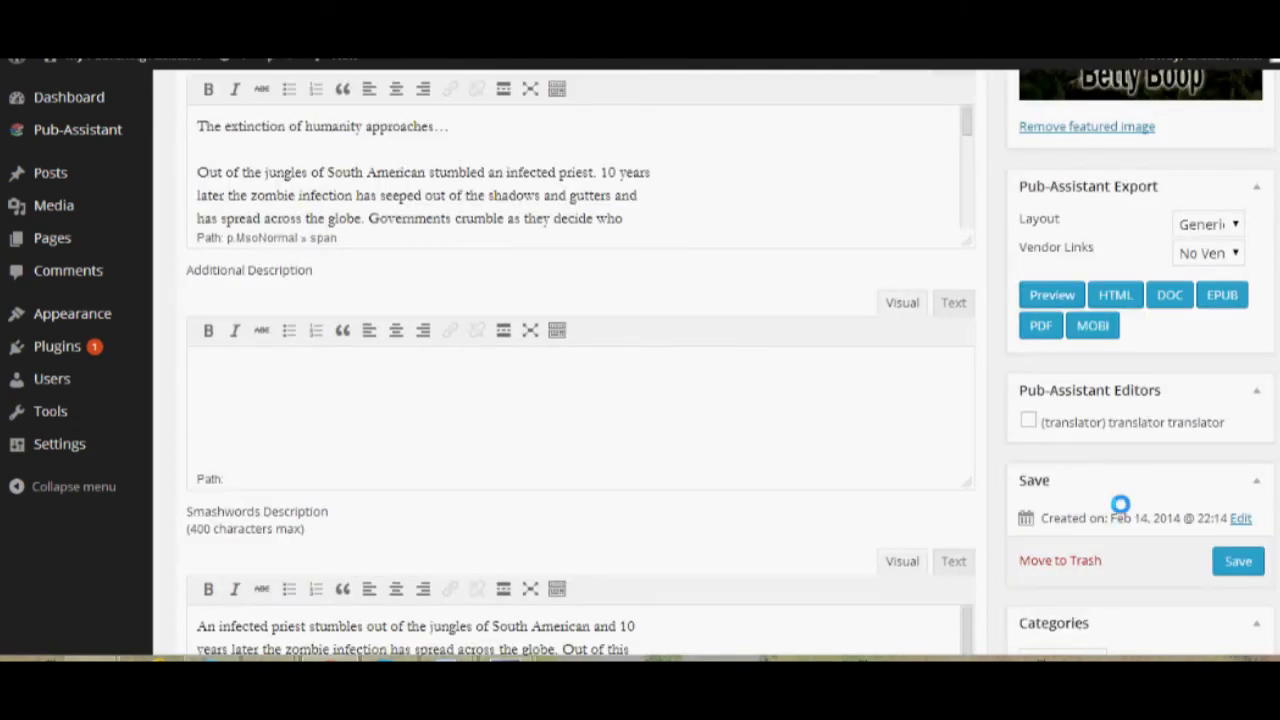
scroll(1120, 505, down, 1)
scroll(1208, 477, down, 2)
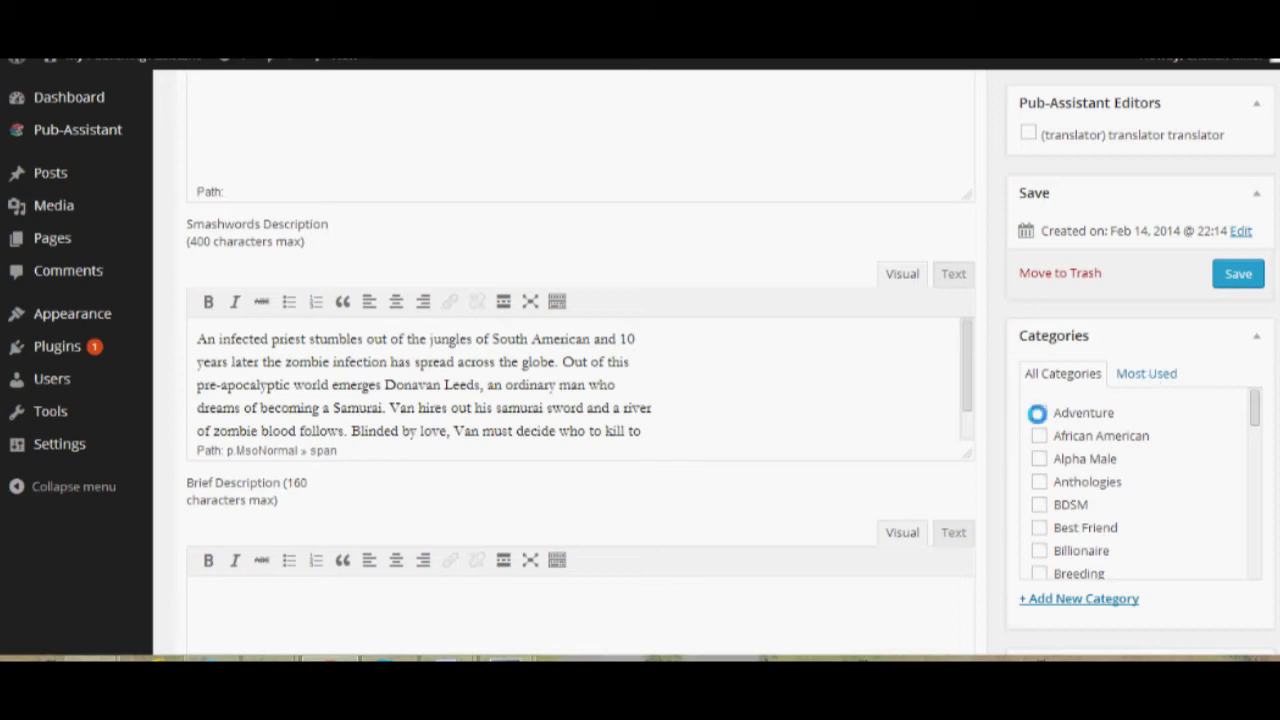
click(1040, 413)
drag(1257, 413, 1248, 555)
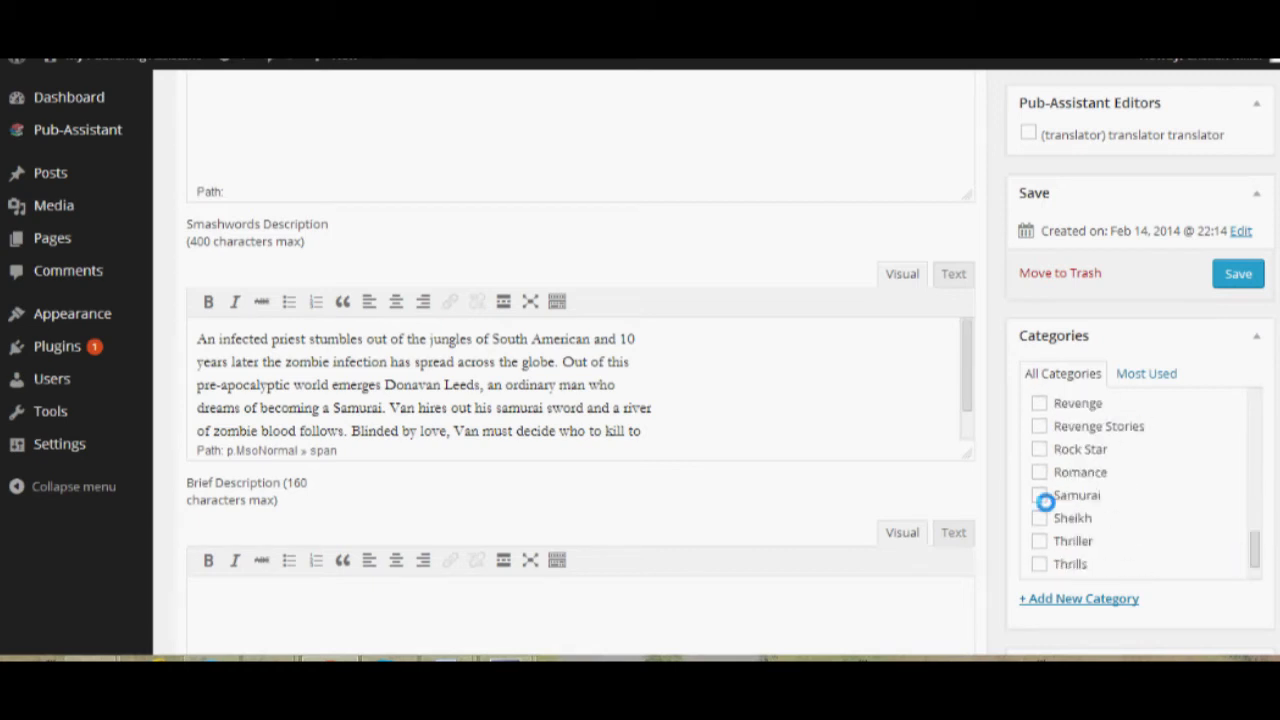
click(1042, 498)
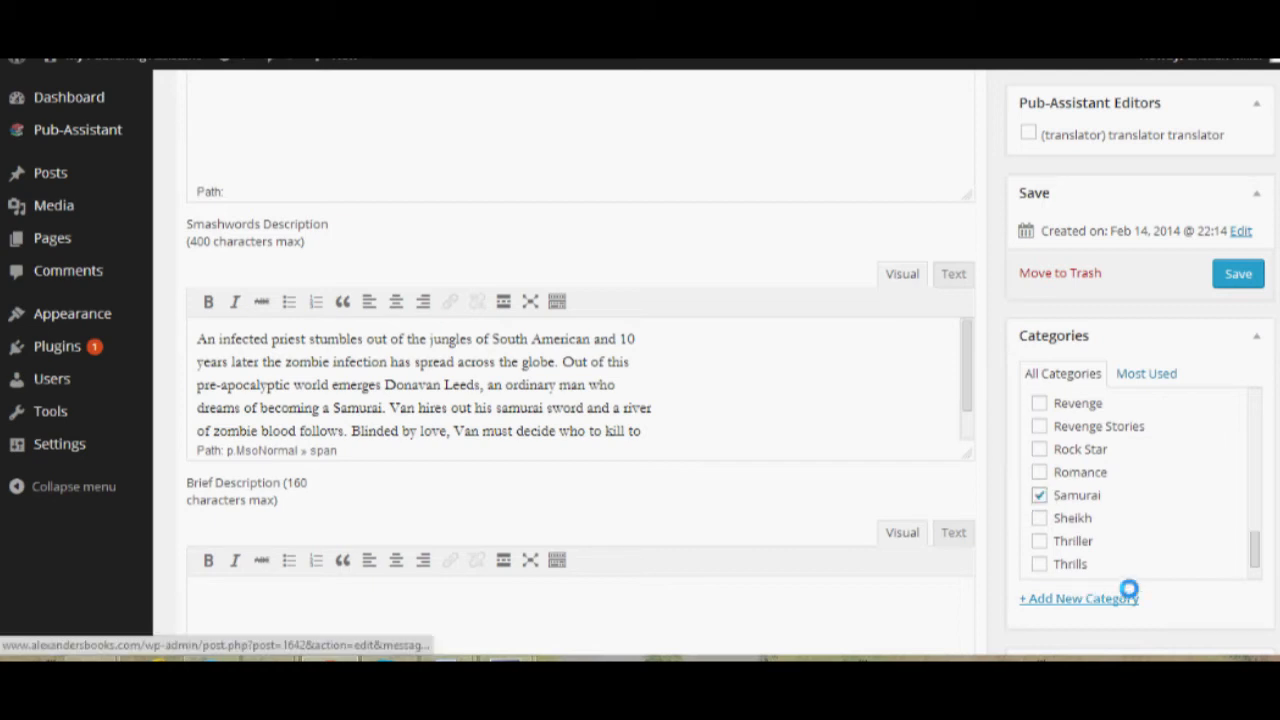
Step: Create a new category named Revenge Tales for the book and check it in the category list
click(1128, 597)
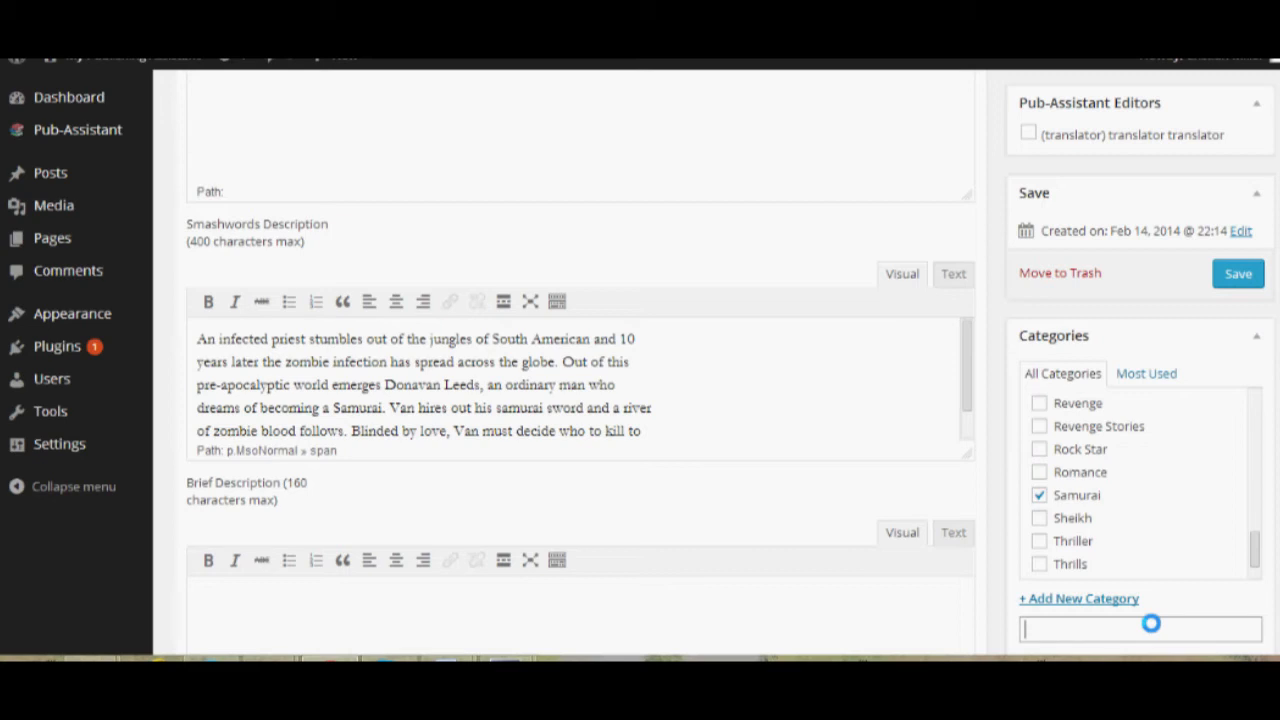
text(Revenge Tales)
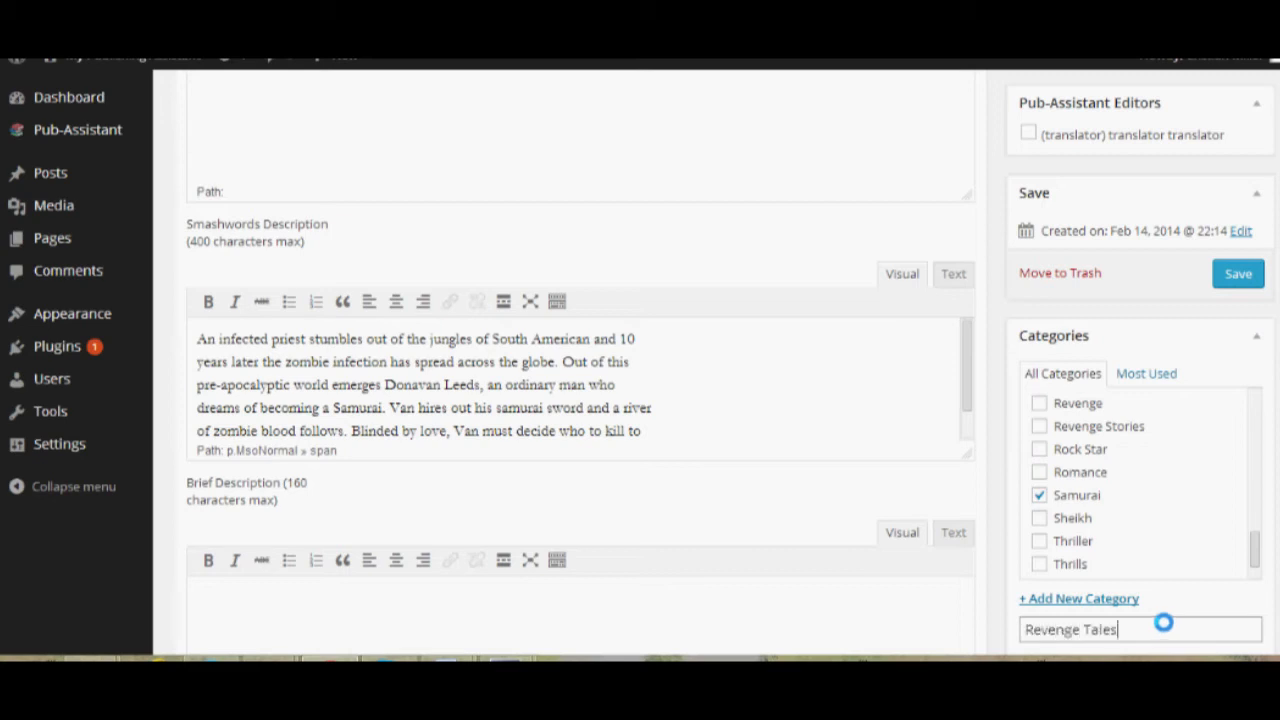
key(Return)
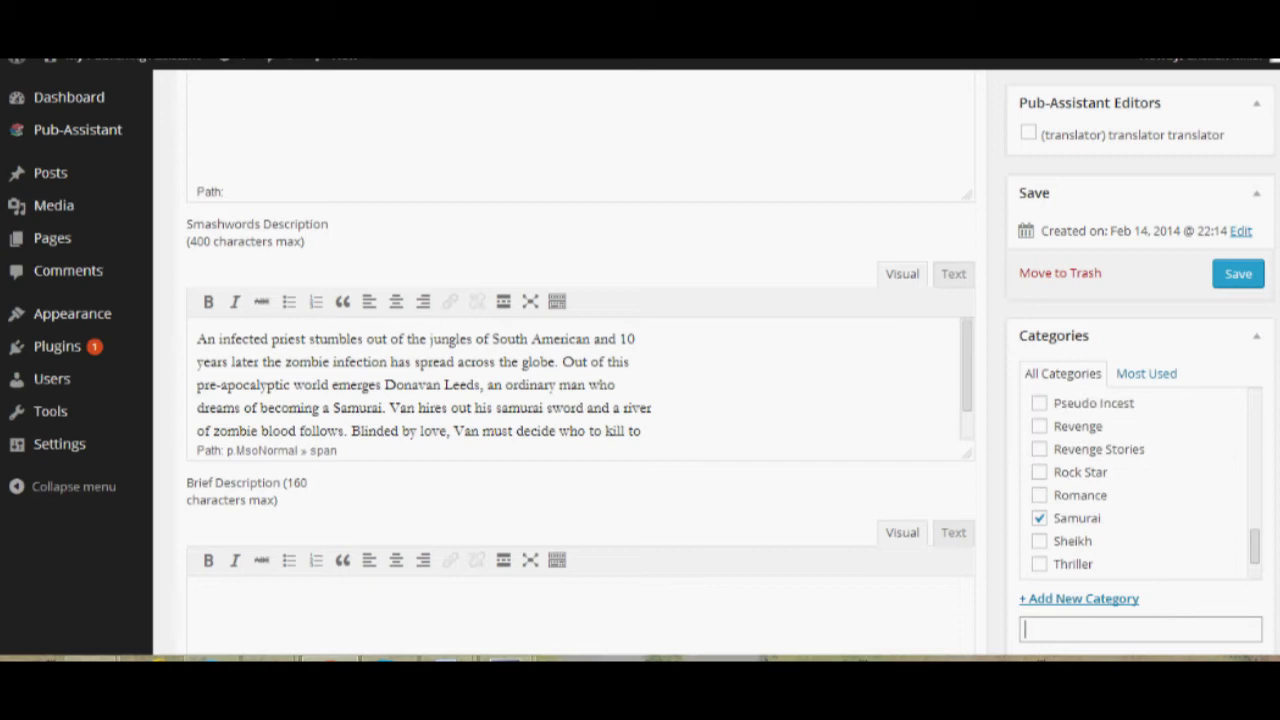
scroll(249, 497, down, 4)
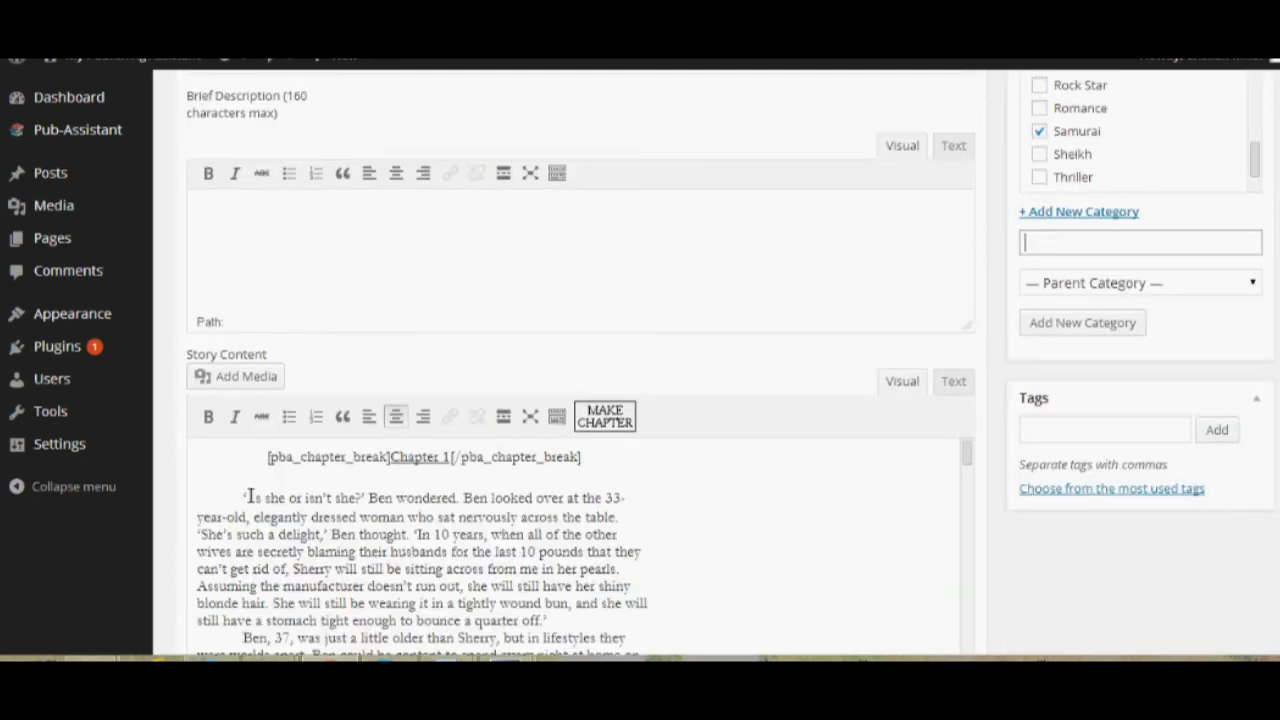
scroll(249, 497, down, 1)
scroll(580, 400, up, 2)
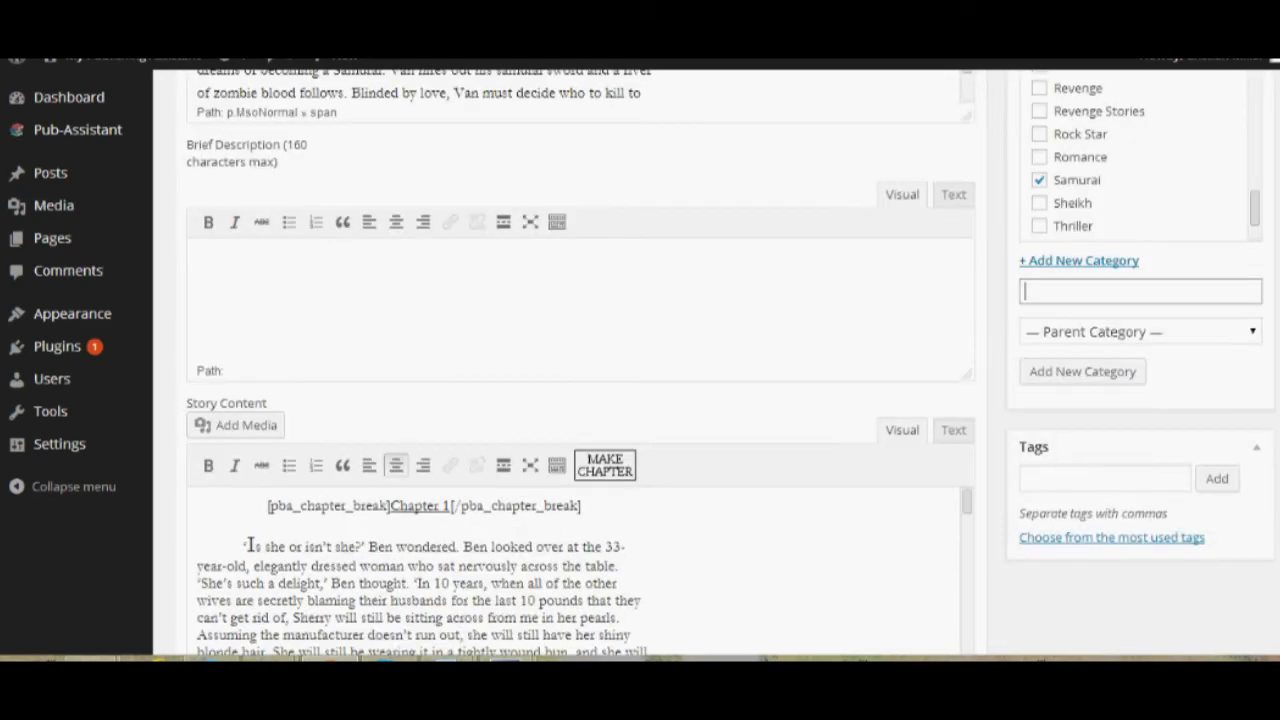
scroll(1266, 310, up, 1)
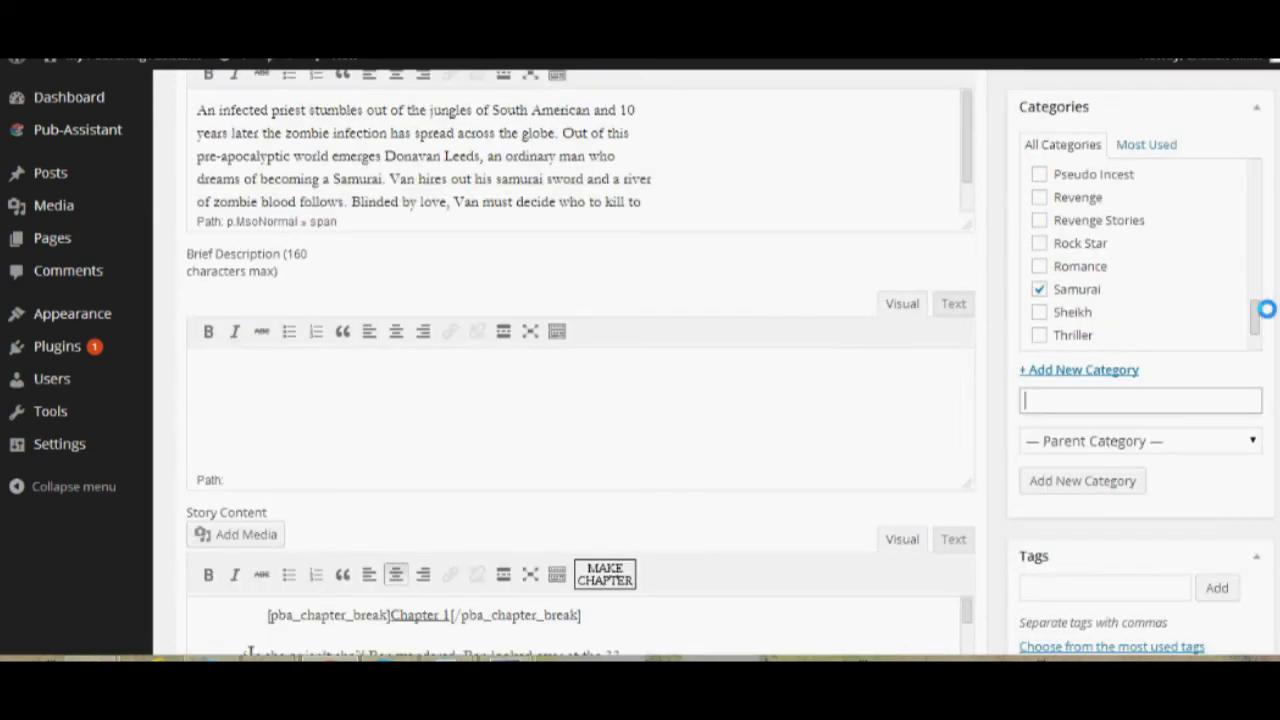
drag(1266, 310, 1129, 176)
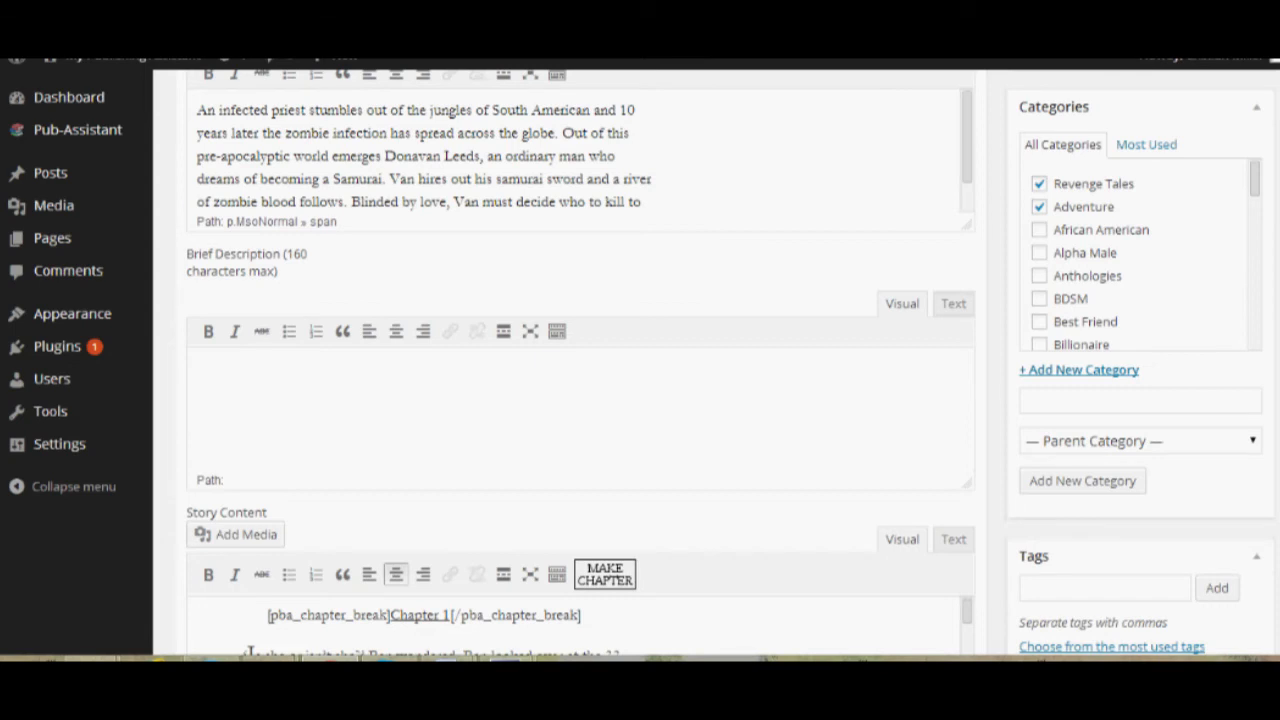
Step: Add the tags Samuari, apocalypse, sword and men's fiction to the book
scroll(250, 651, down, 2)
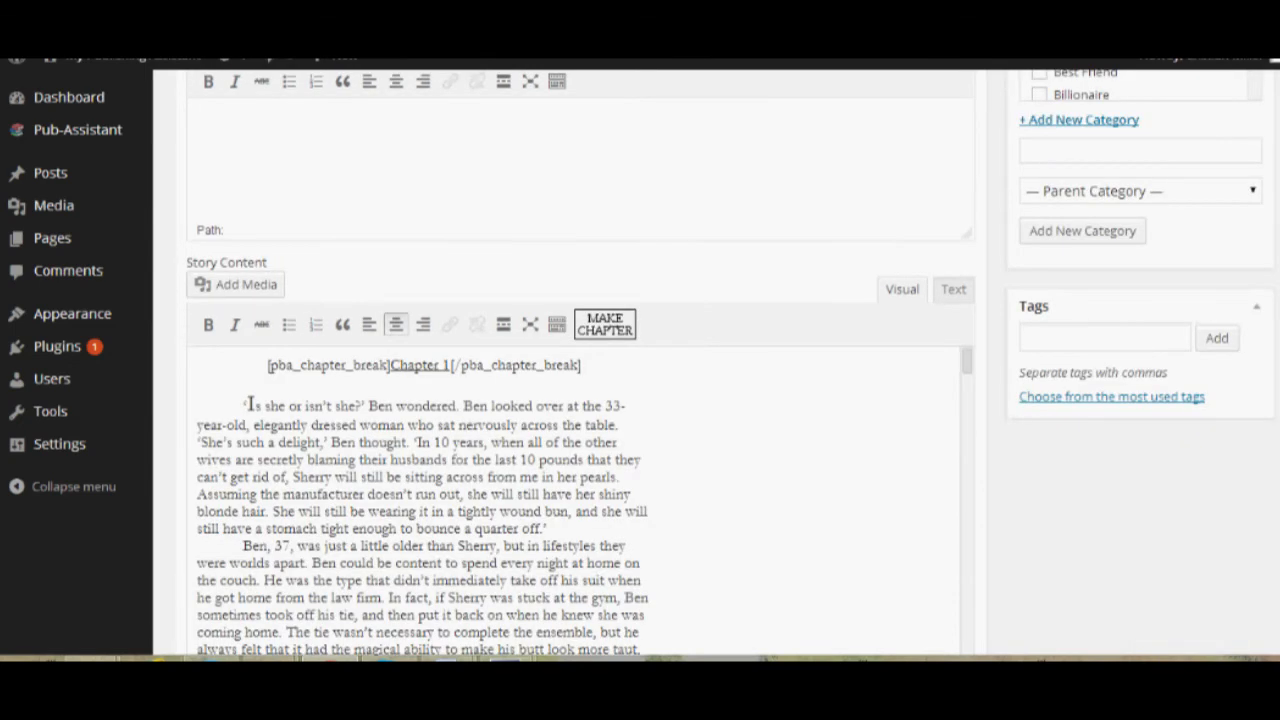
scroll(730, 362, down, 1)
click(1140, 316)
text(Sa)
key(BackSpace)
text(amu)
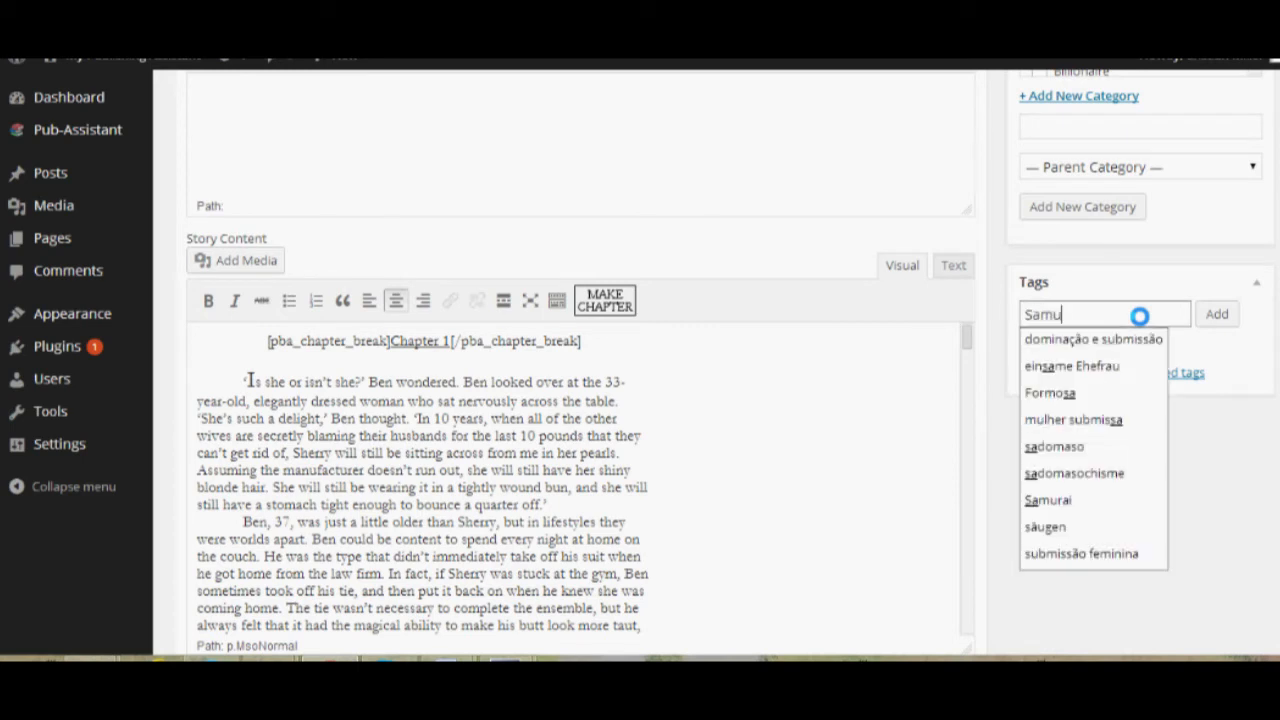
text(arl, sword, men's fiction)
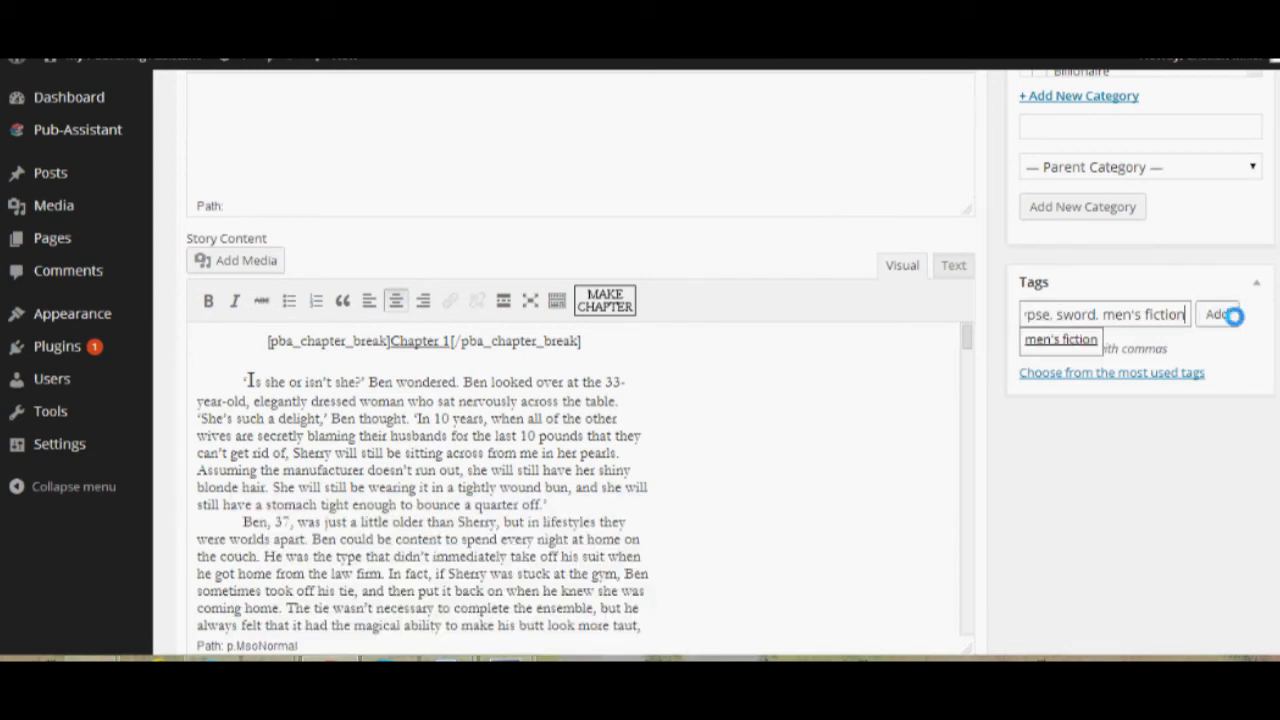
click(1232, 316)
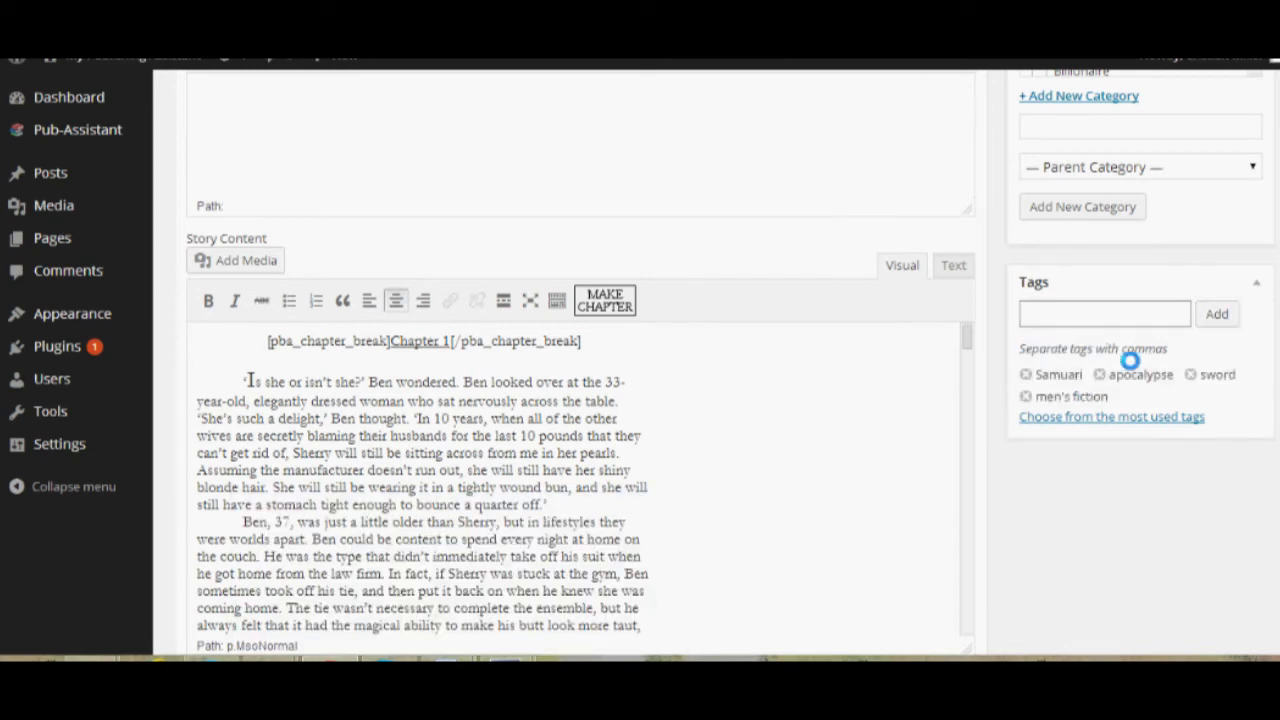
Step: Save the book with its new categories and tags
scroll(1098, 390, up, 10)
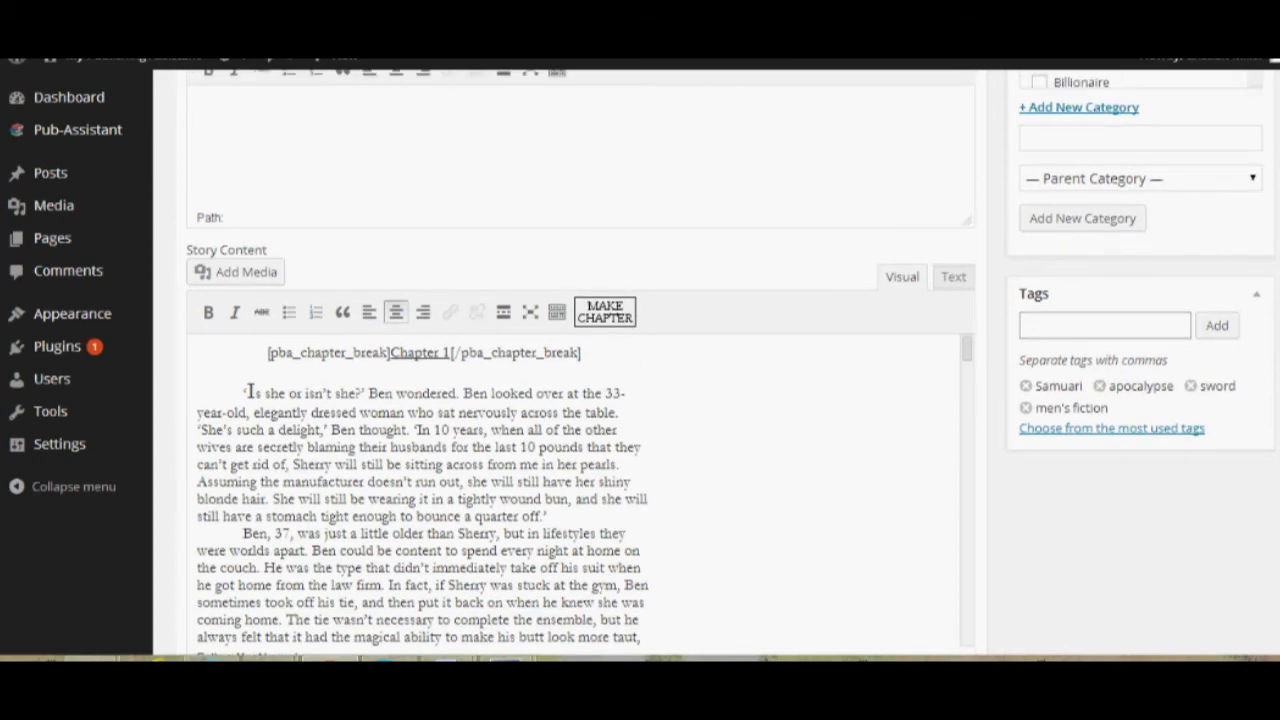
scroll(640, 360, up, 3)
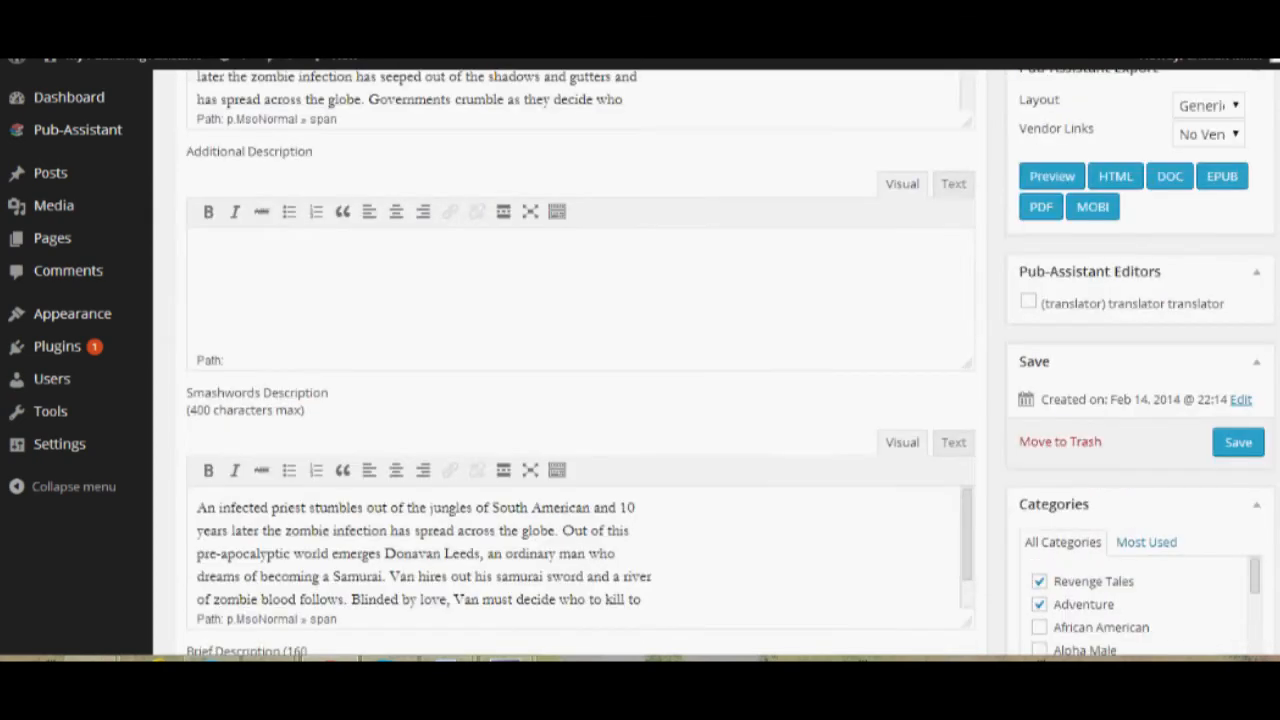
scroll(1229, 463, up, 1)
click(1238, 466)
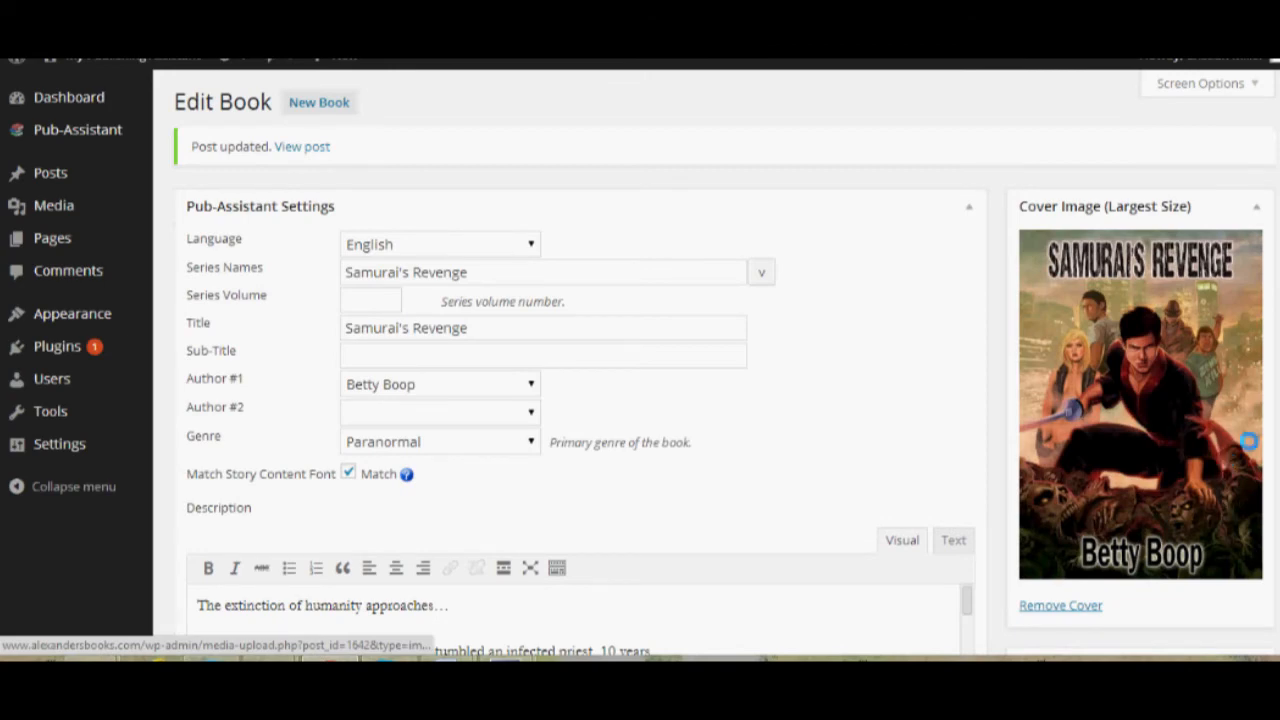
Step: Keep the Generic export layout and set the export's vendor links to Amazon
scroll(640, 400, down, 5)
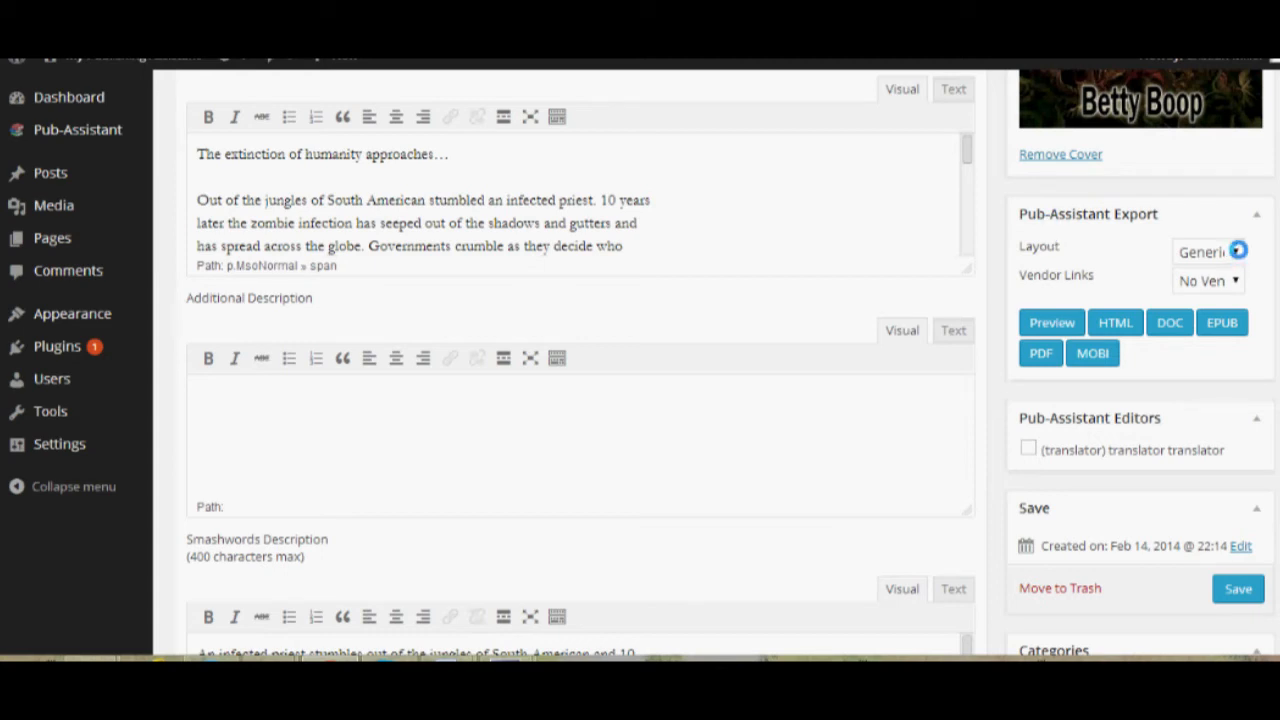
click(1235, 250)
click(1235, 250)
click(1235, 250)
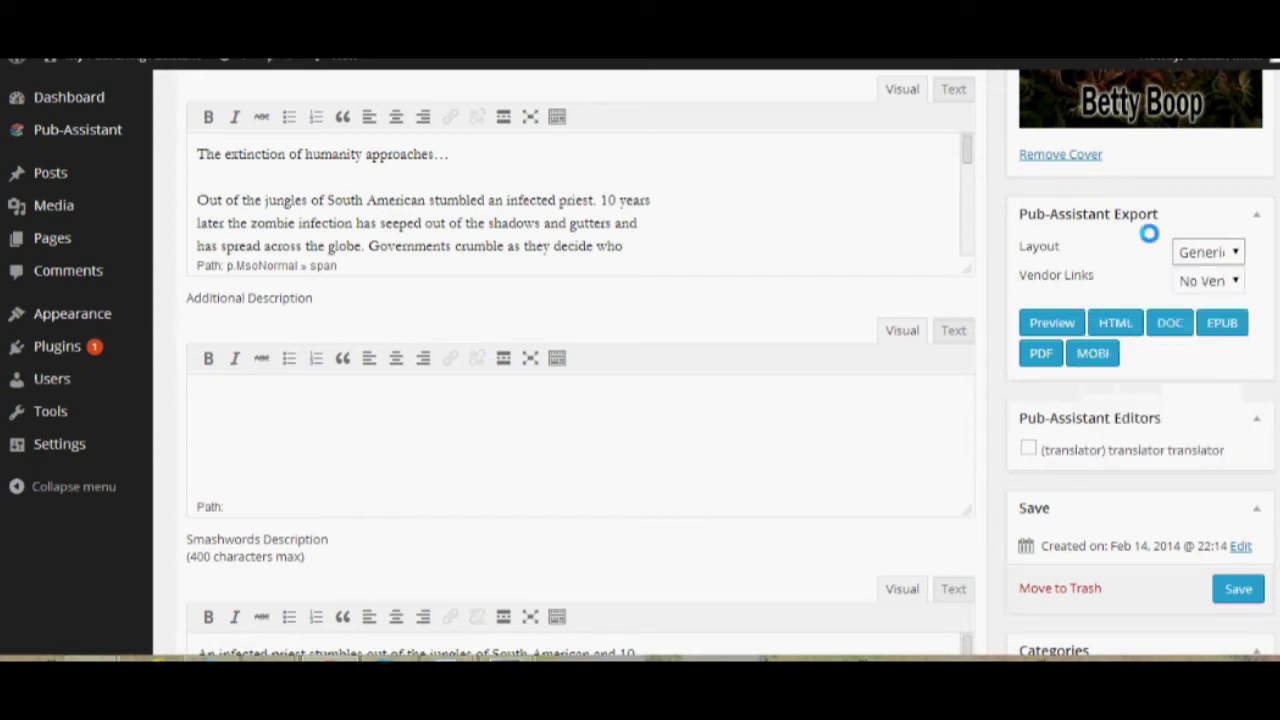
click(1086, 280)
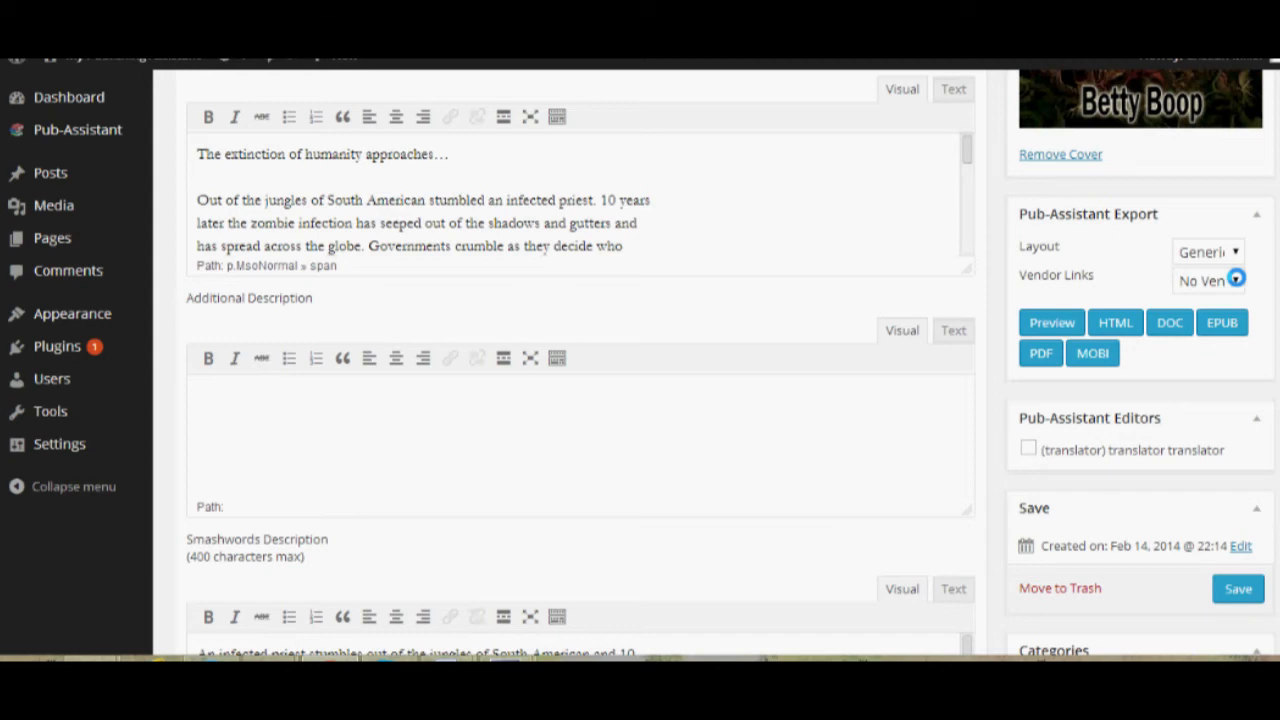
click(1237, 279)
click(1203, 335)
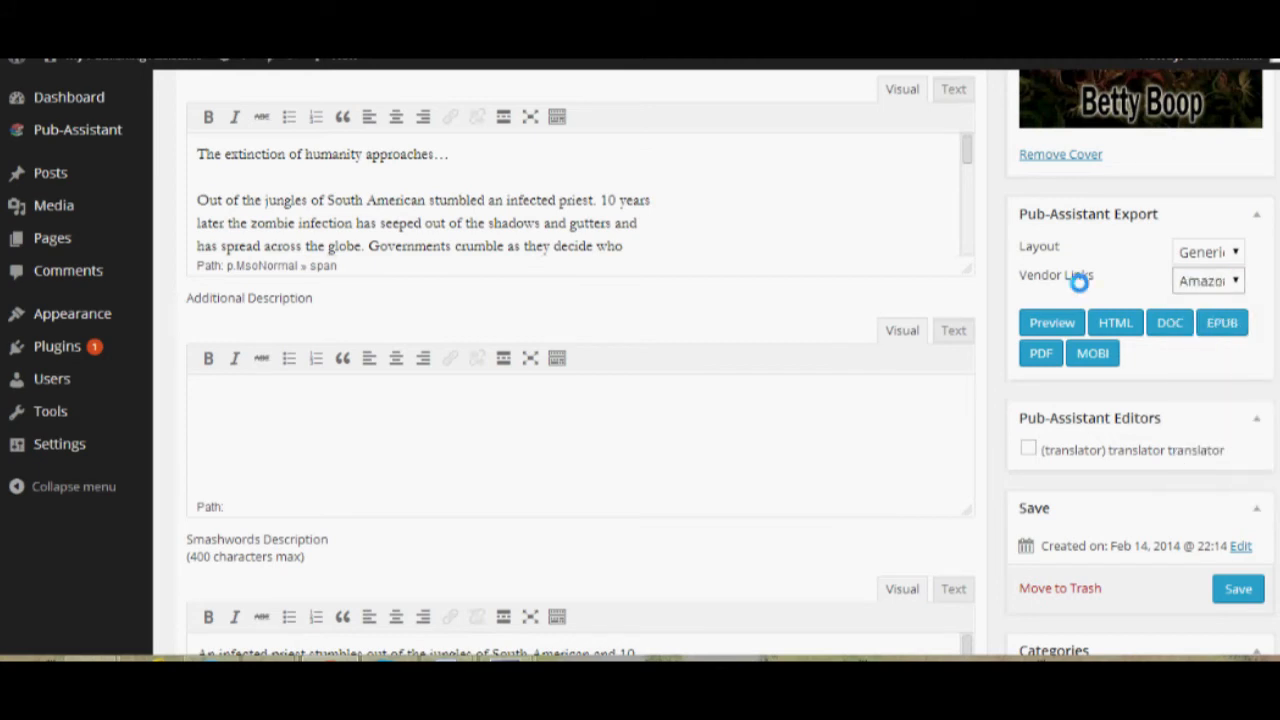
Step: Preview the exported book and examine its back catalog, copyright notice, author links and table of contents
click(1052, 321)
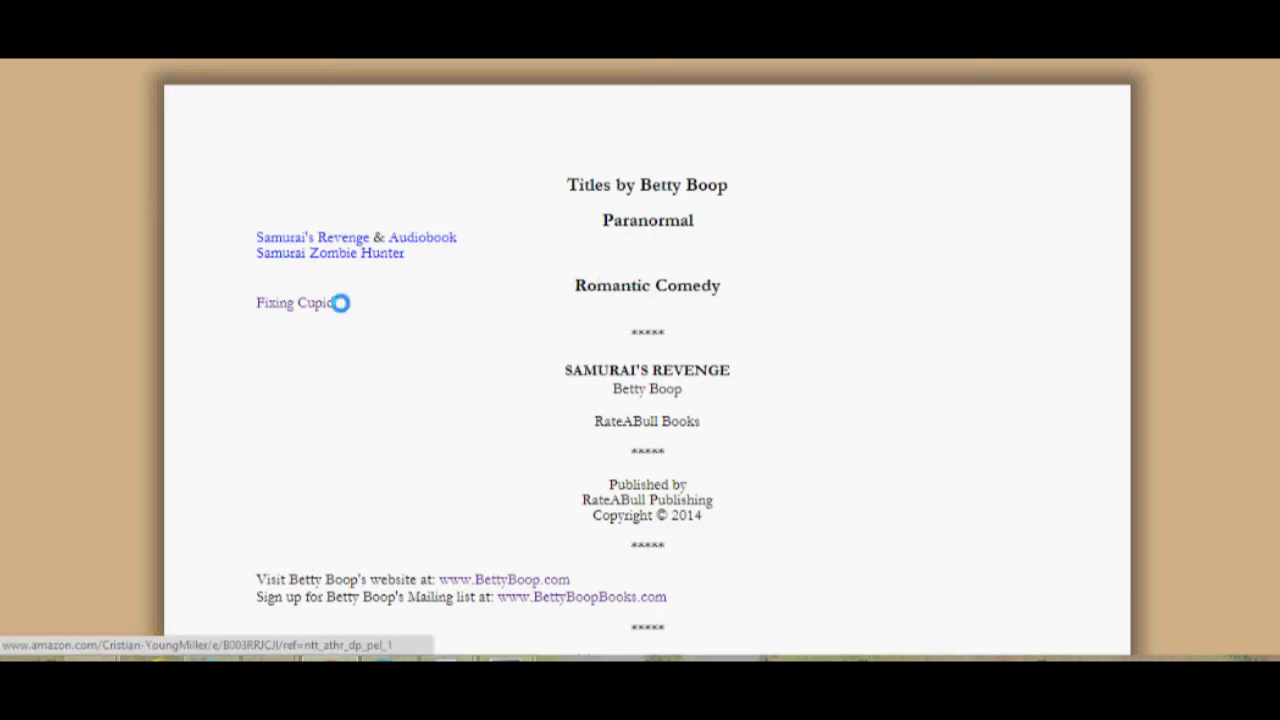
scroll(645, 390, down, 1)
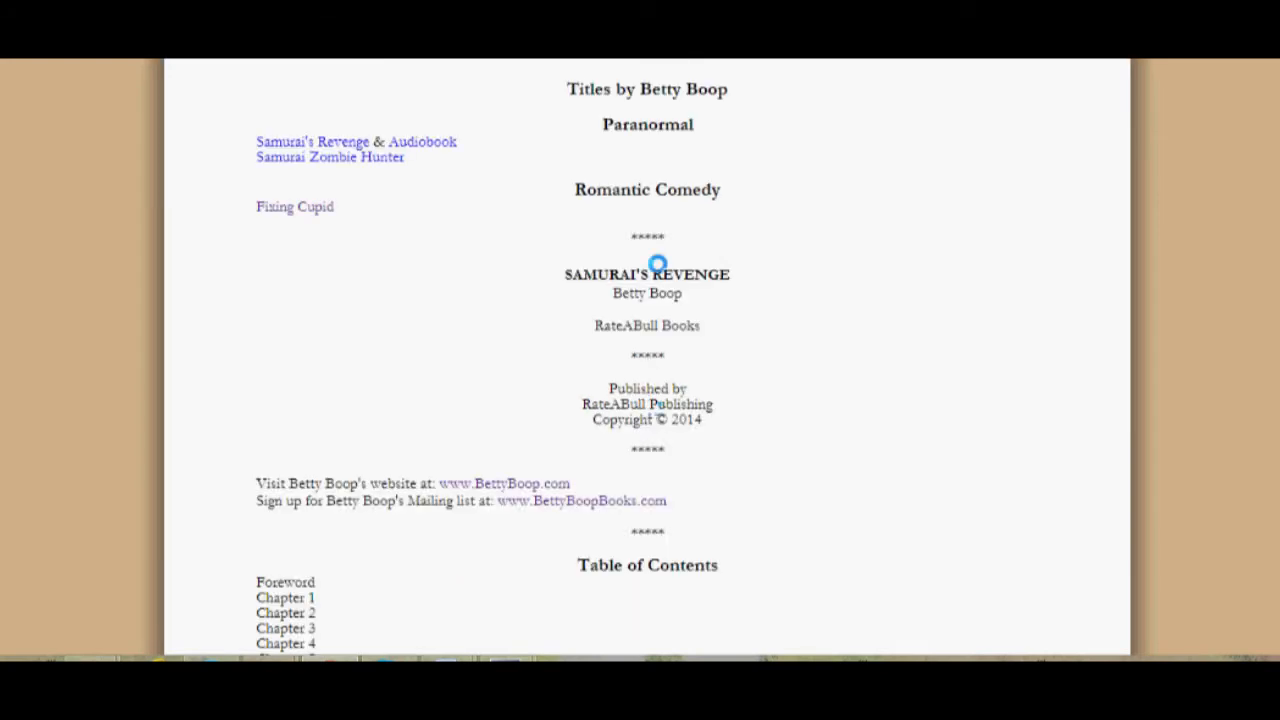
scroll(652, 405, down, 1)
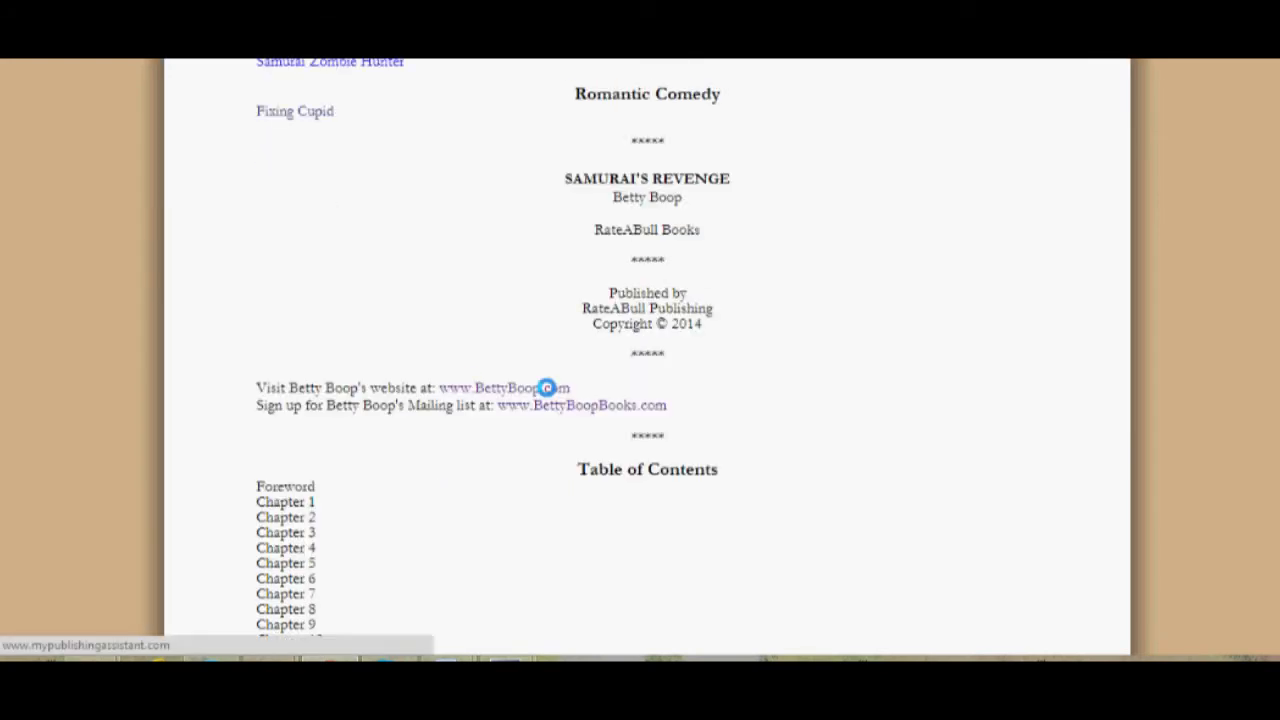
scroll(726, 422, down, 2)
scroll(726, 422, down, 1)
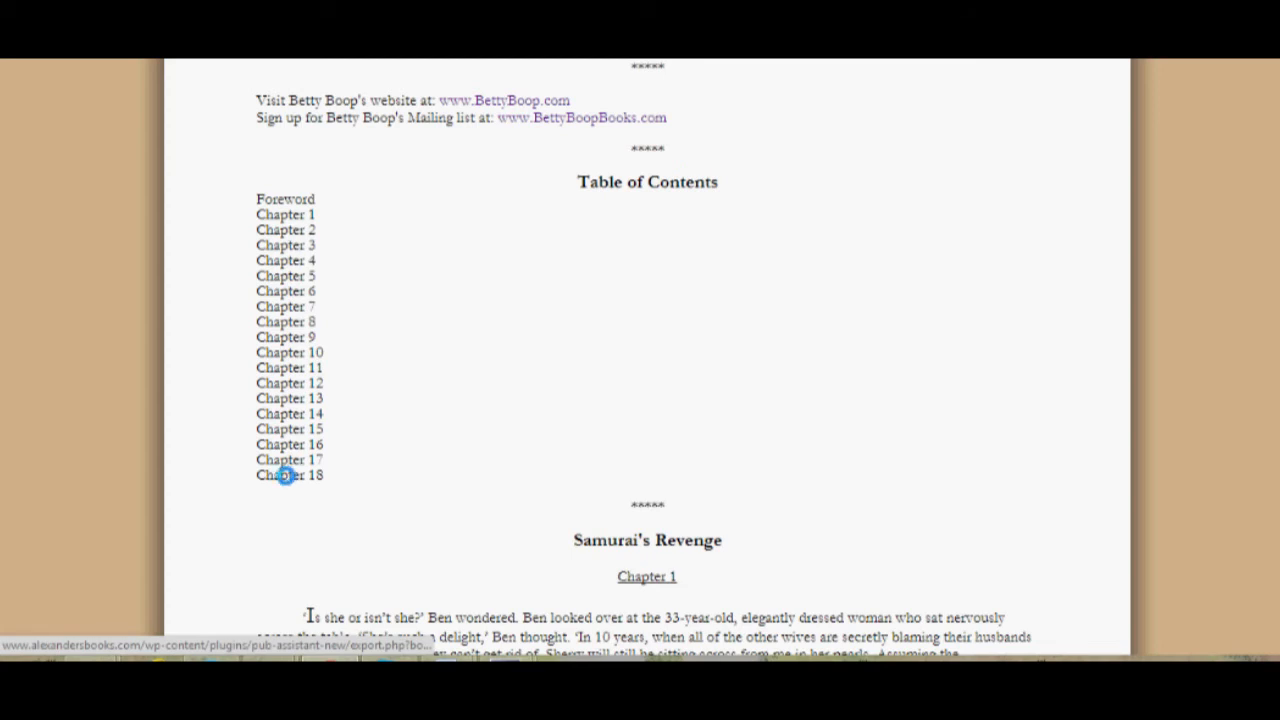
Step: Follow the Chapter 18 link in the table of contents and examine the epilogue, review request and Samurai Zombie Hunter sneak peek
click(285, 476)
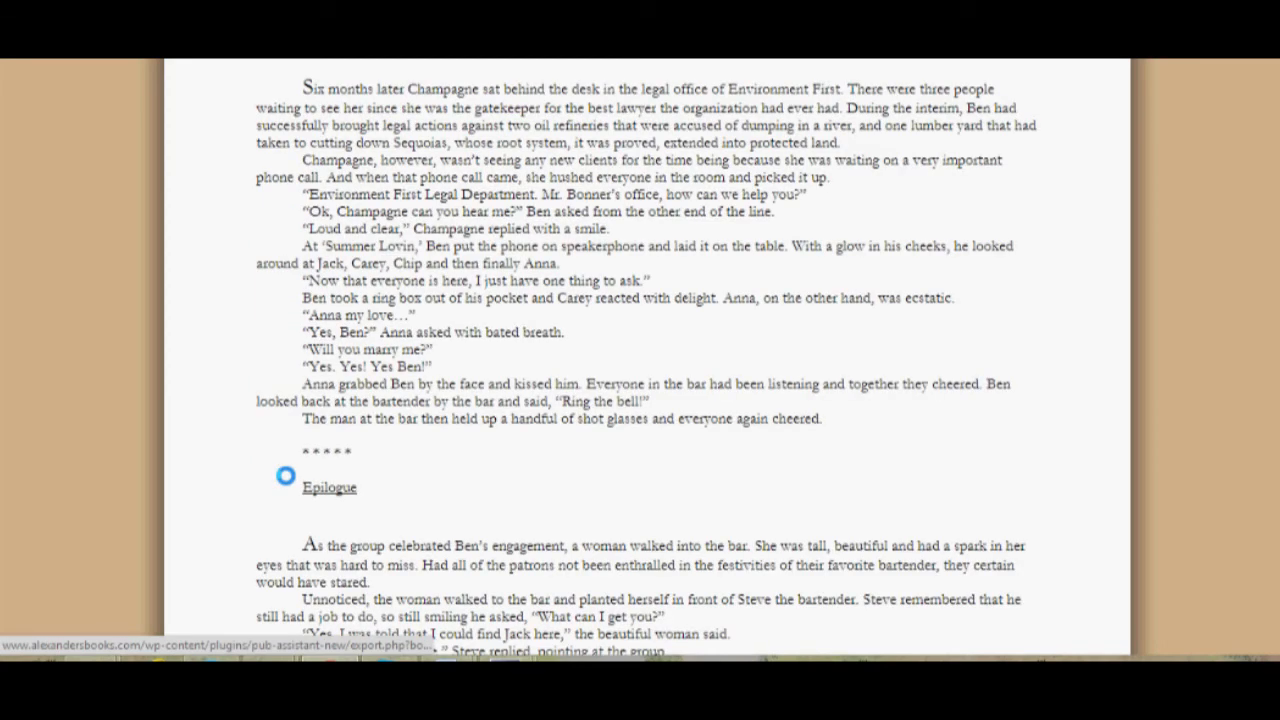
scroll(730, 380, down, 3)
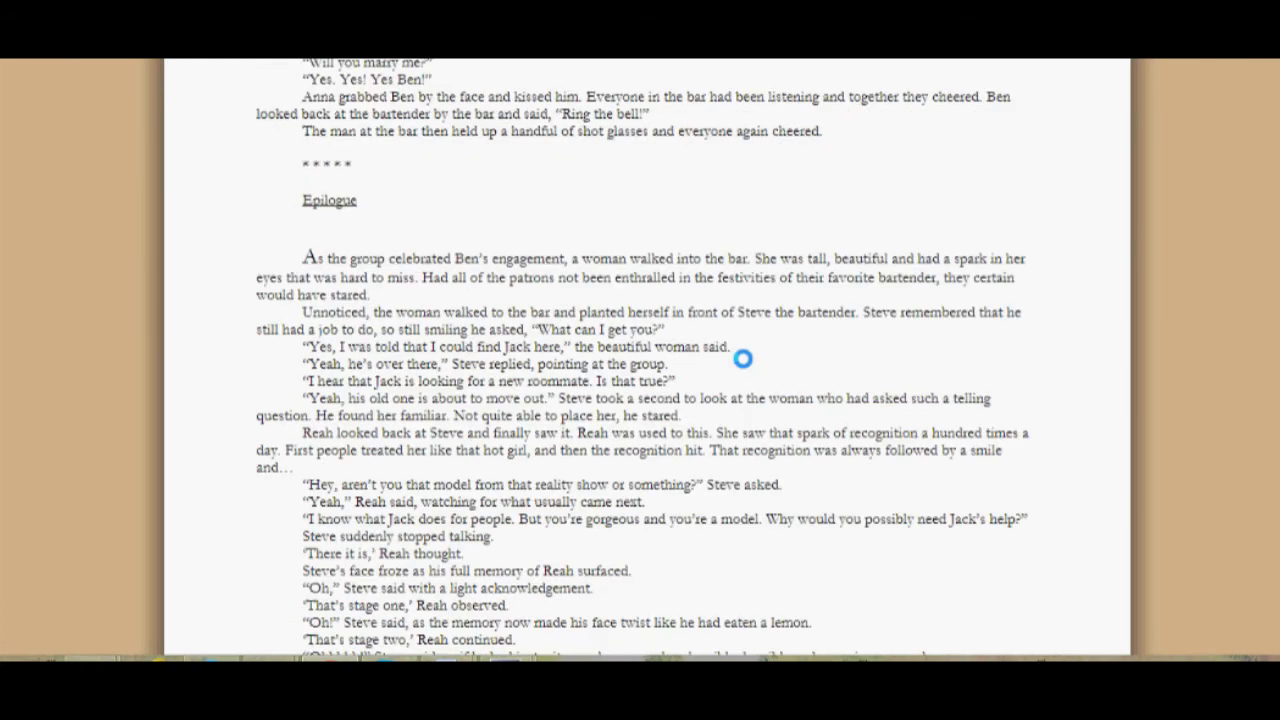
scroll(743, 358, down, 4)
scroll(743, 358, down, 2)
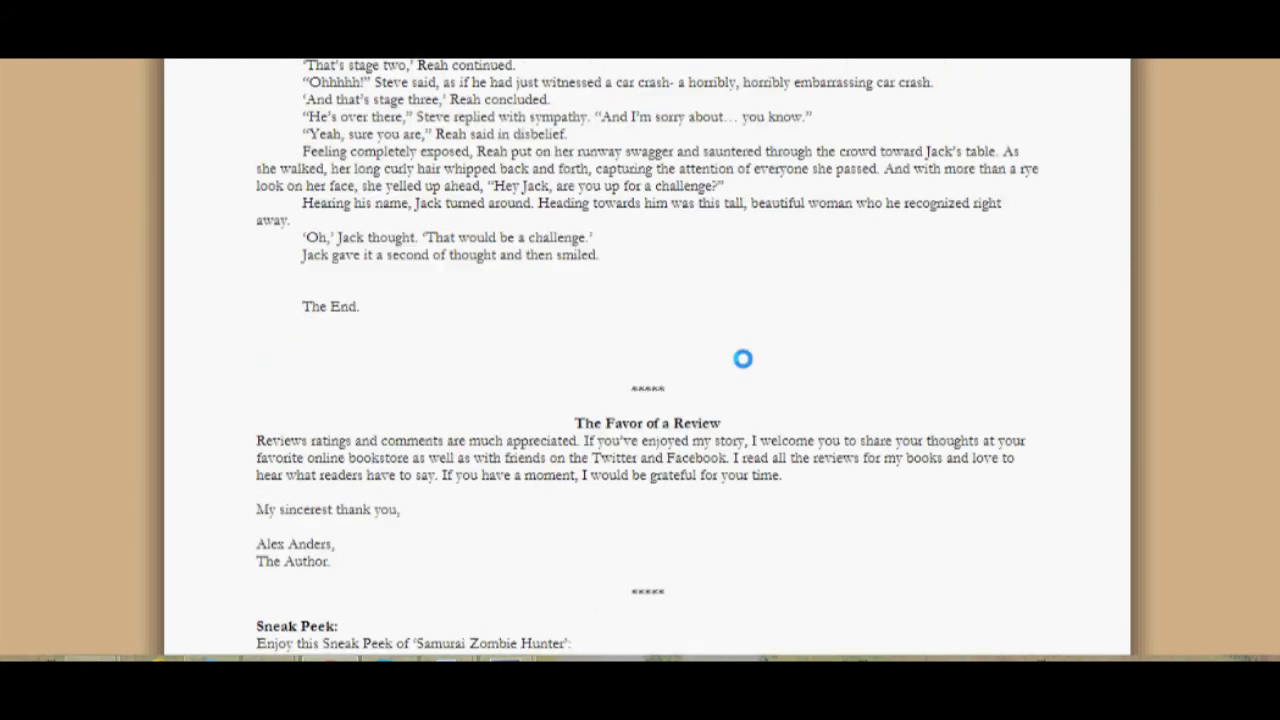
scroll(743, 358, down, 1)
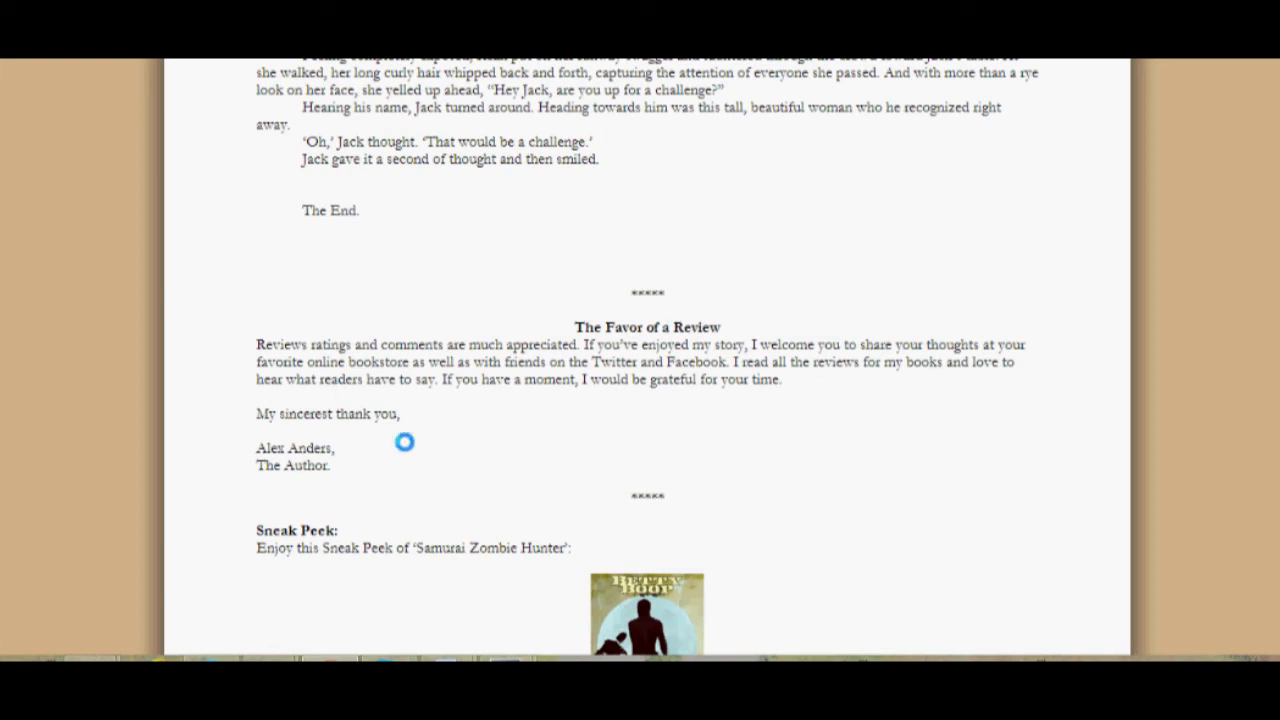
scroll(497, 398, down, 2)
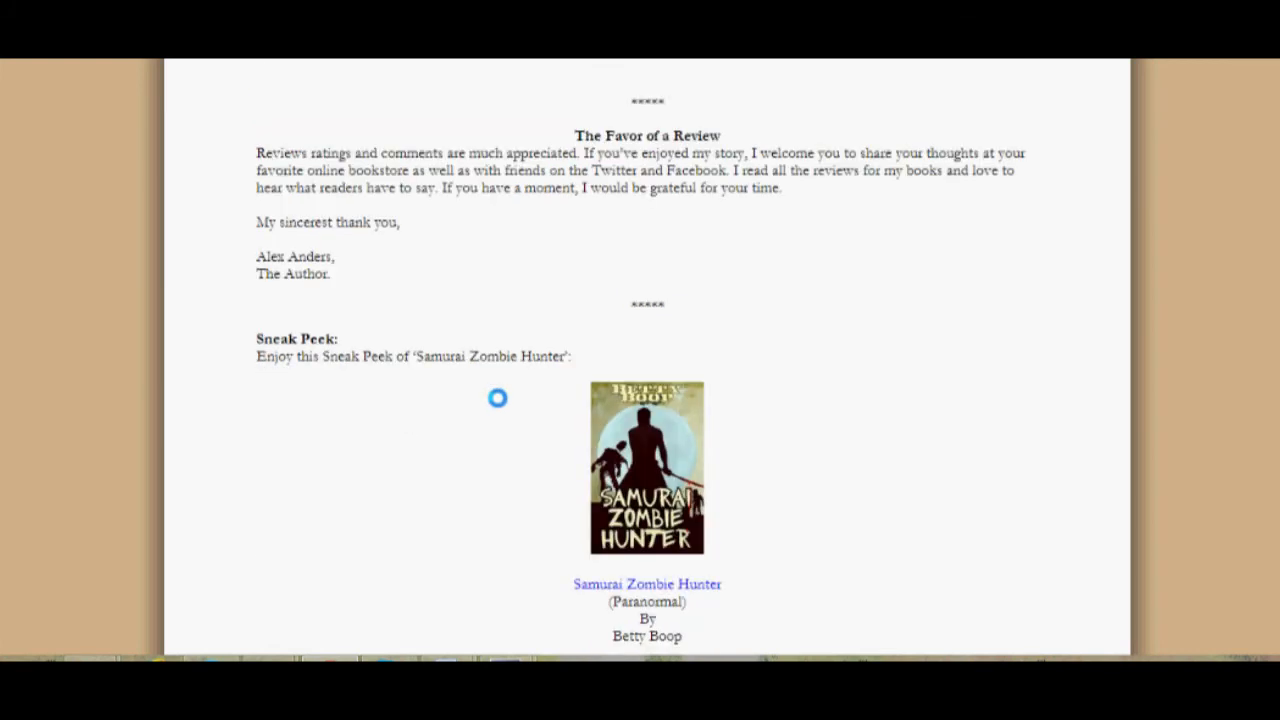
scroll(497, 398, down, 1)
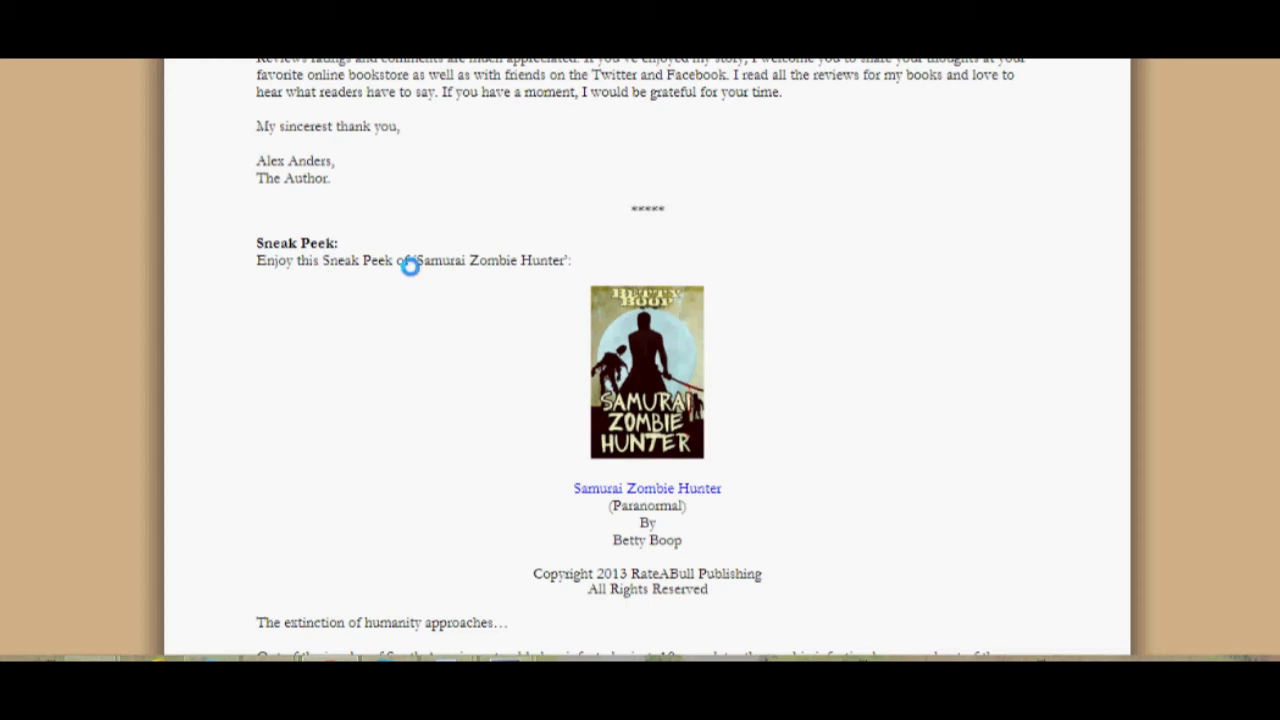
scroll(740, 290, down, 2)
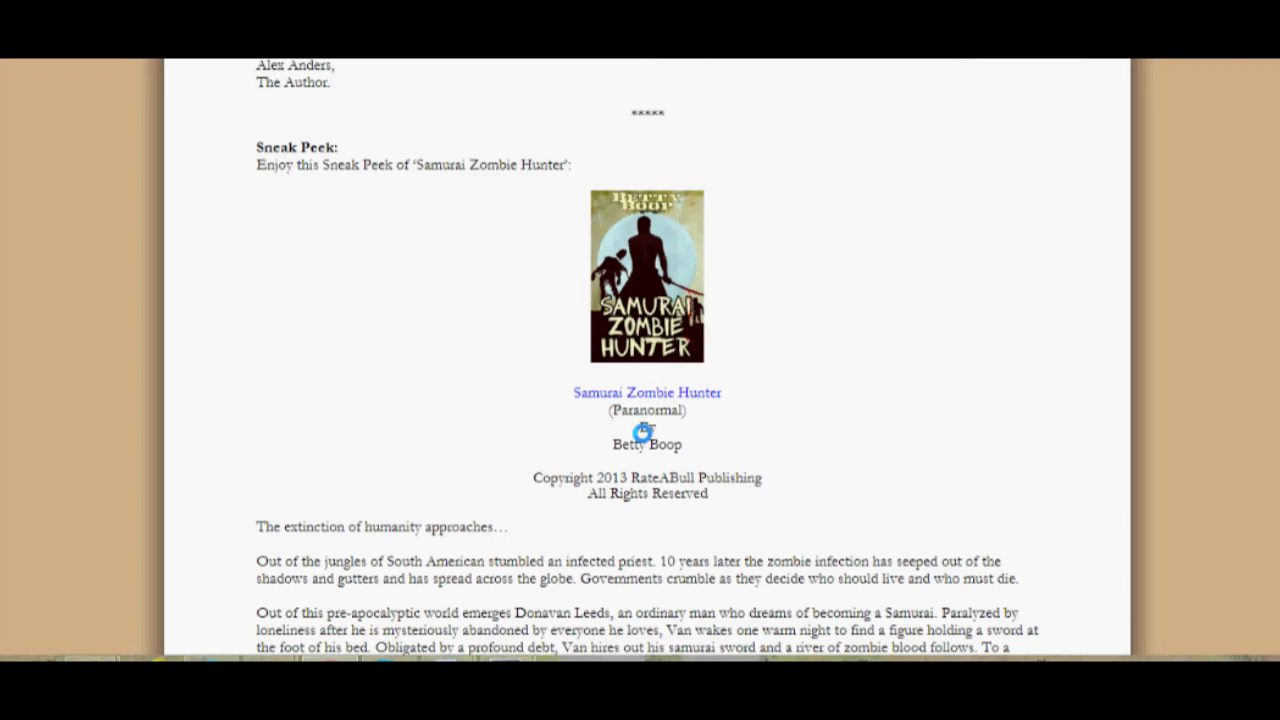
scroll(642, 432, down, 1)
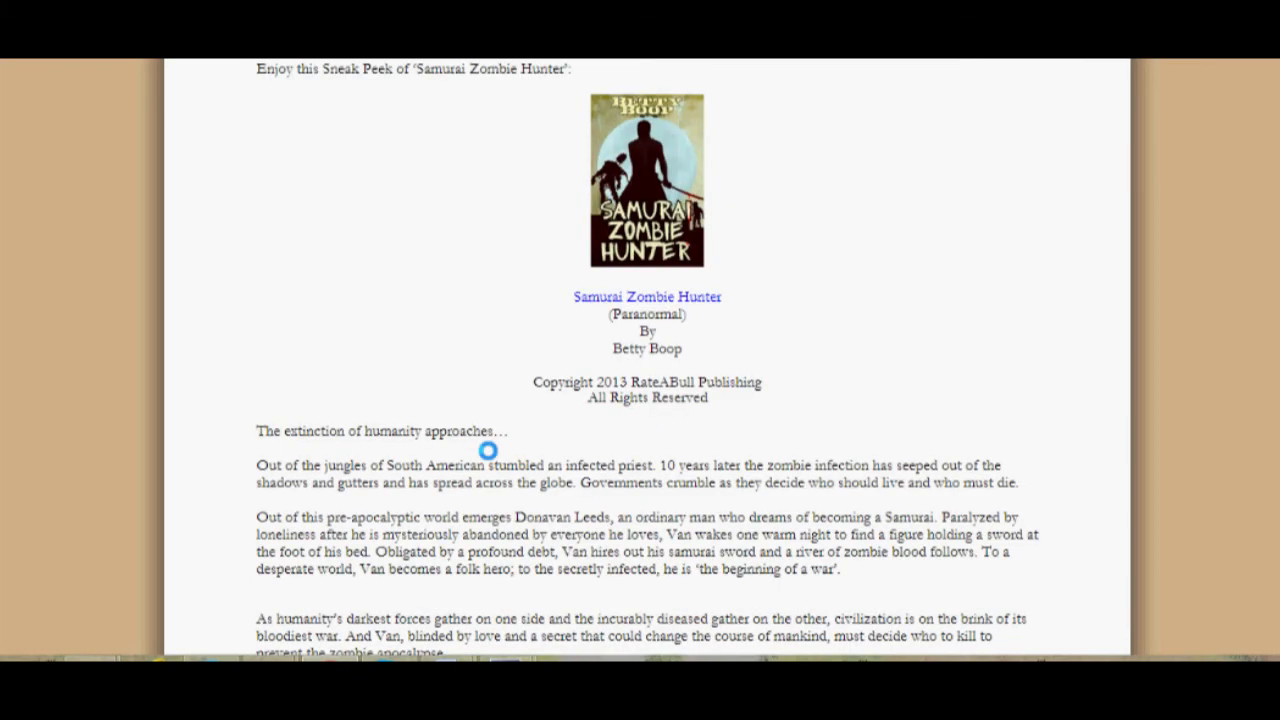
Step: Examine the preview's review request, Samurai Zombie Hunter sneak peek with its book link, and the closing disclaimer
scroll(487, 451, down, 2)
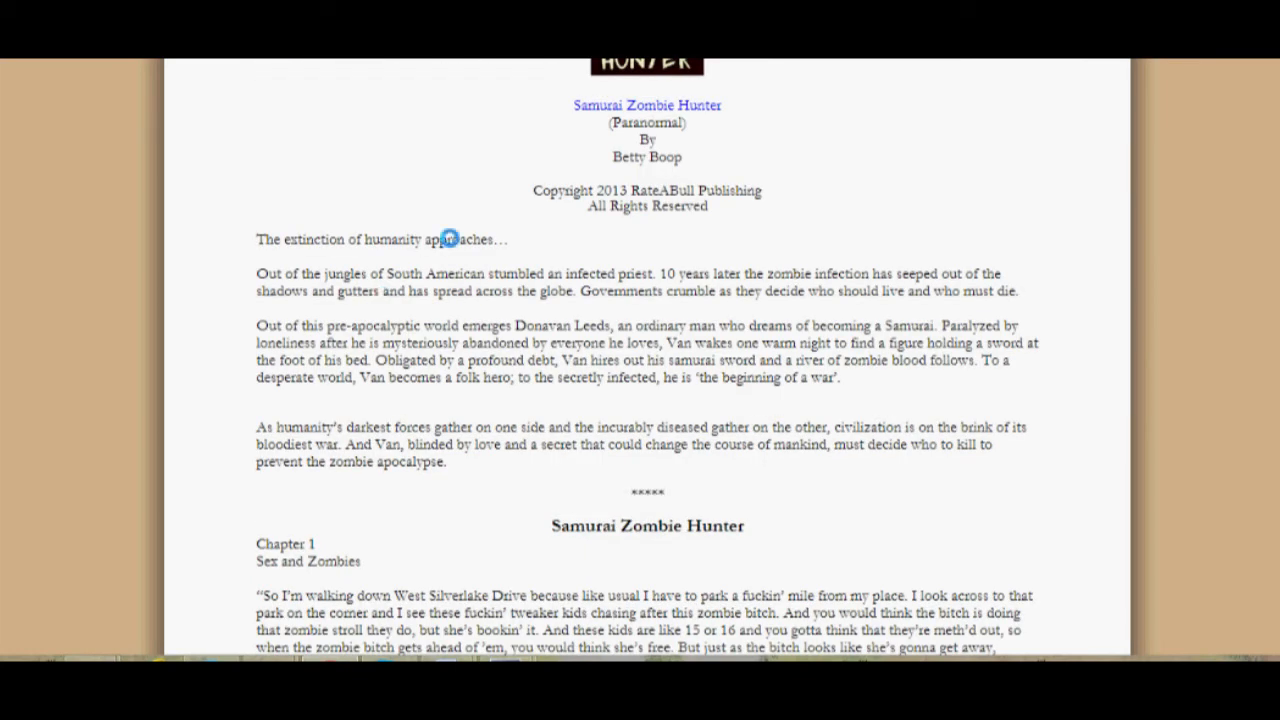
scroll(410, 390, down, 2)
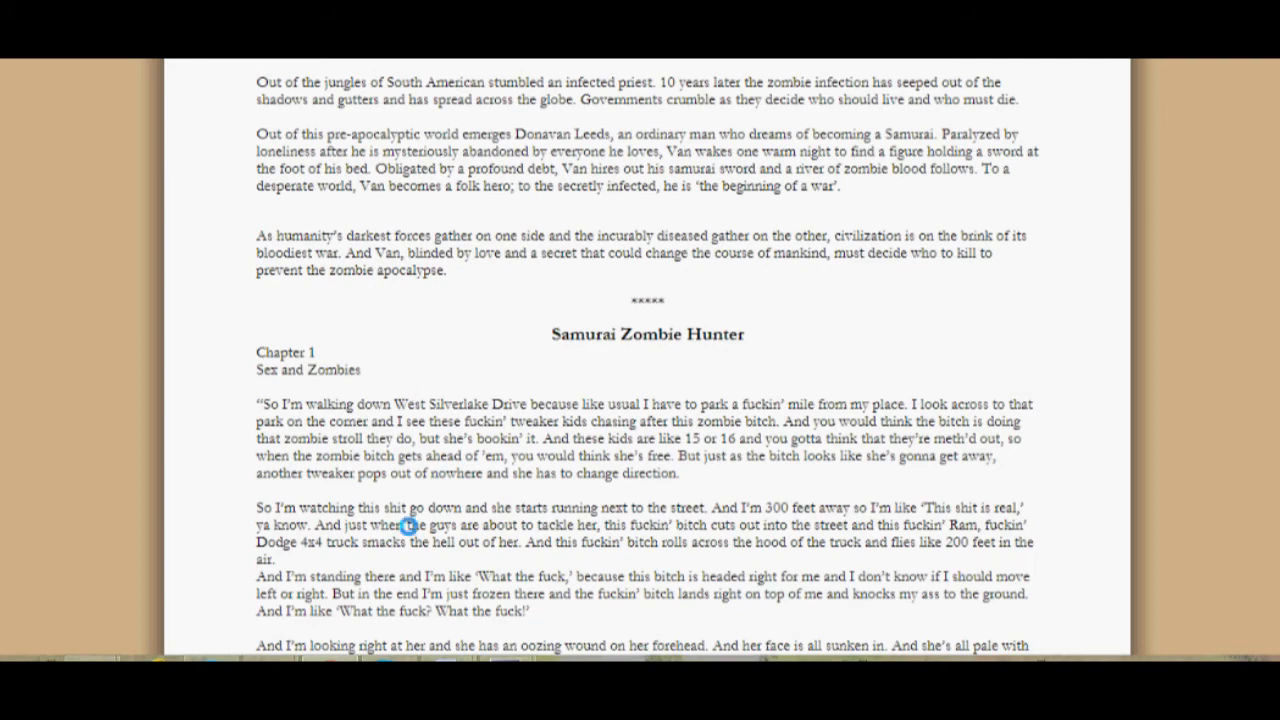
scroll(408, 525, down, 2)
scroll(455, 444, up, 6)
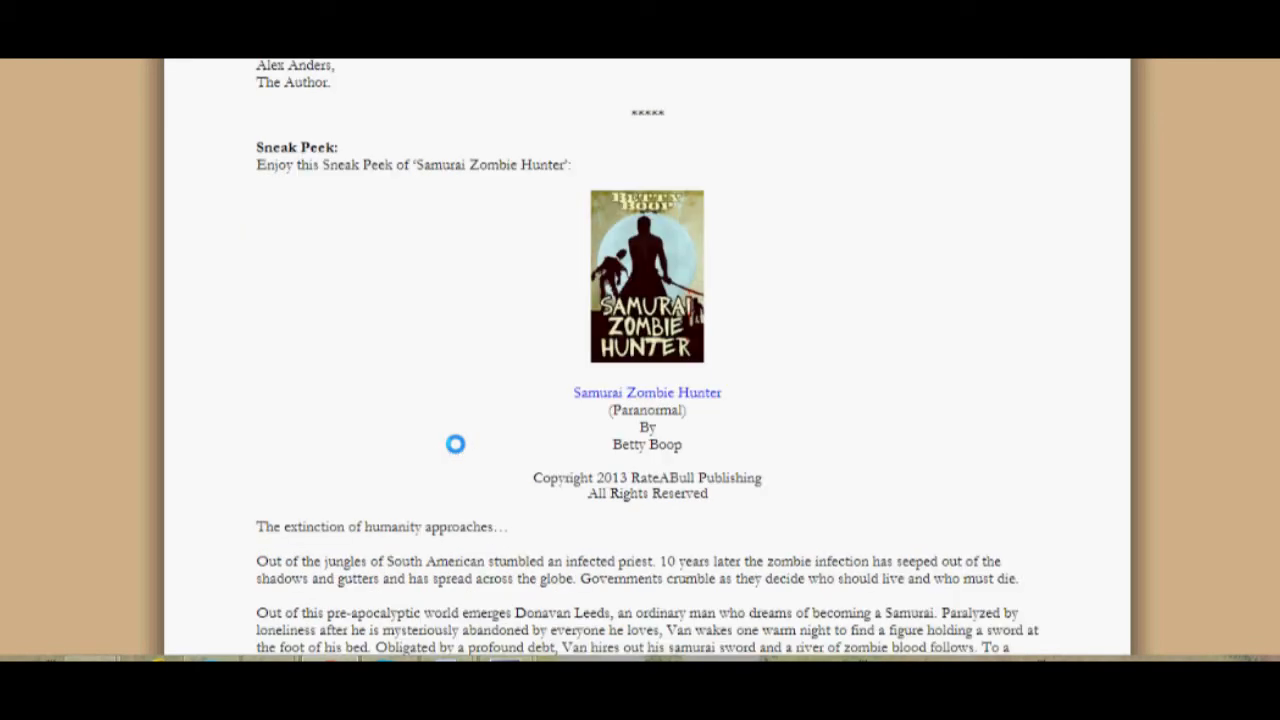
scroll(455, 444, up, 4)
scroll(455, 438, up, 1)
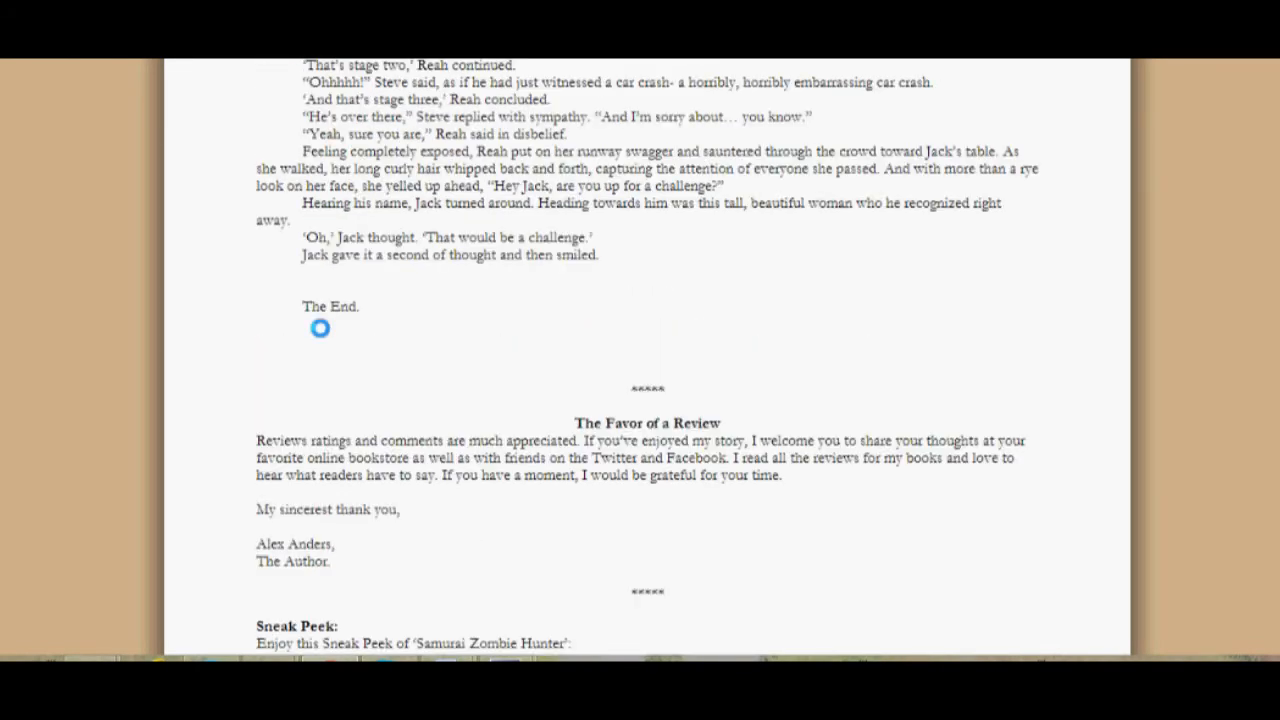
scroll(590, 326, down, 3)
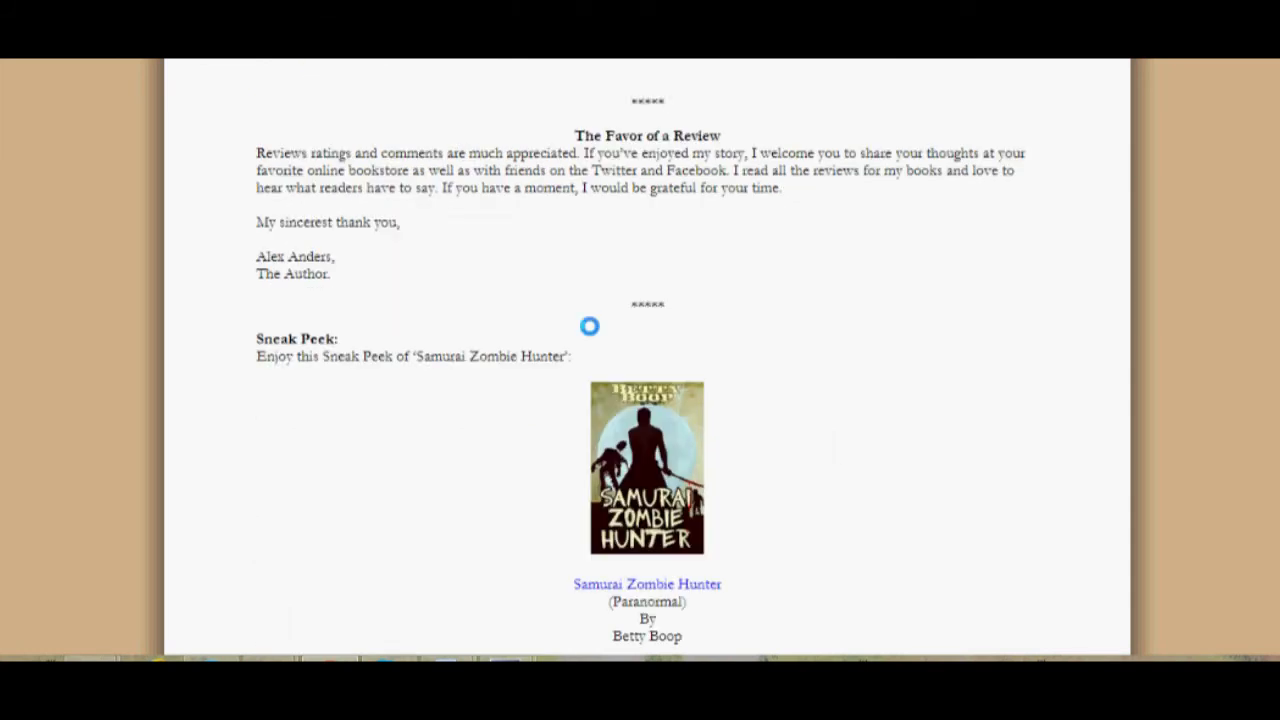
scroll(590, 326, down, 1)
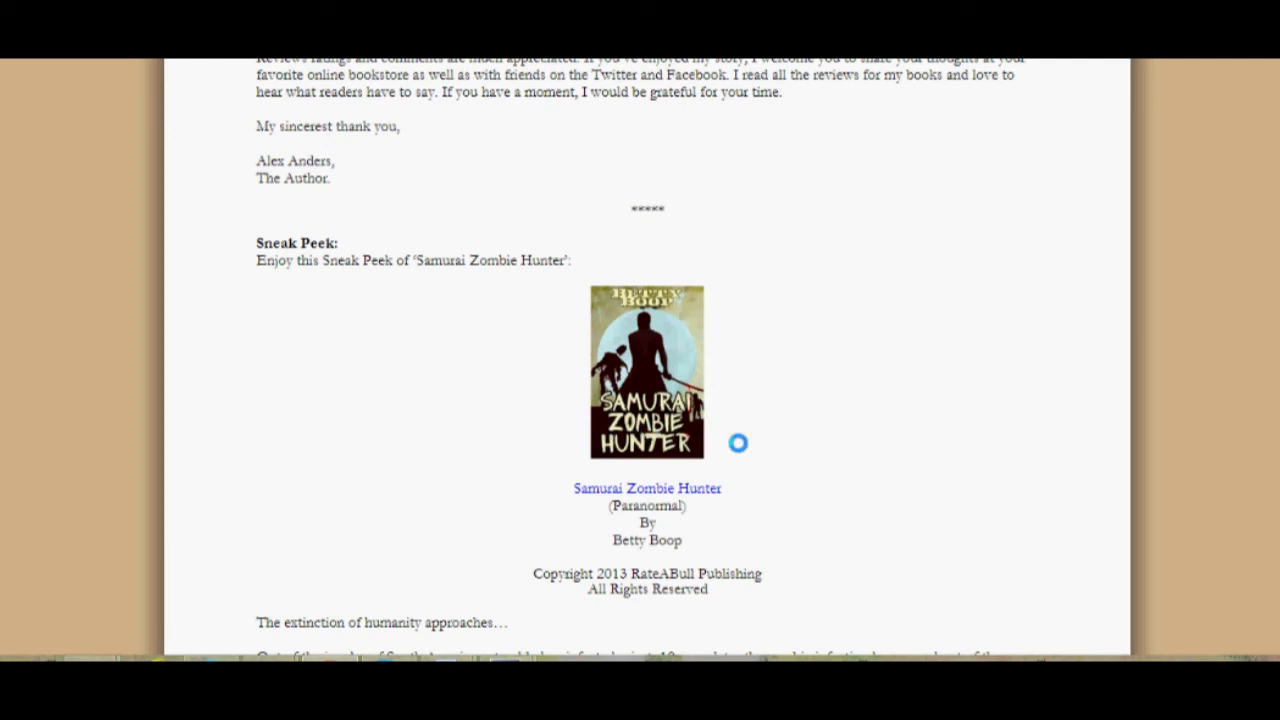
scroll(738, 443, down, 2)
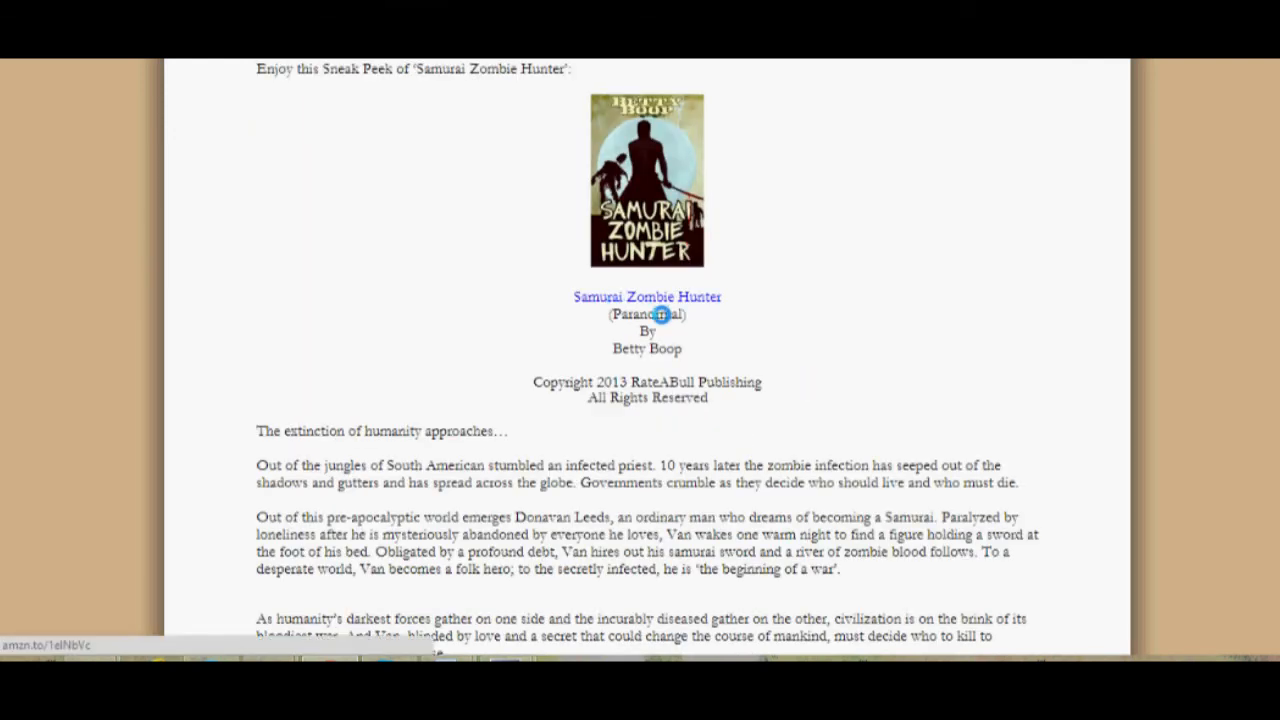
scroll(801, 404, down, 4)
scroll(801, 404, down, 15)
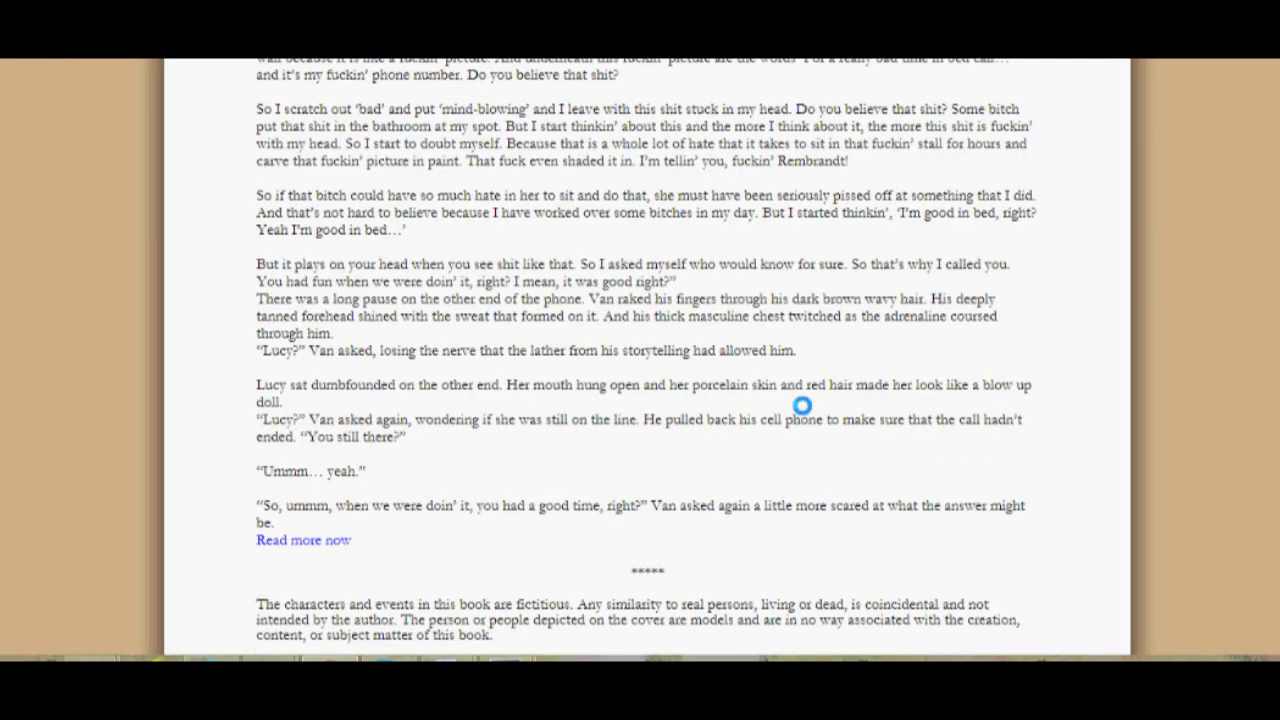
scroll(801, 404, down, 3)
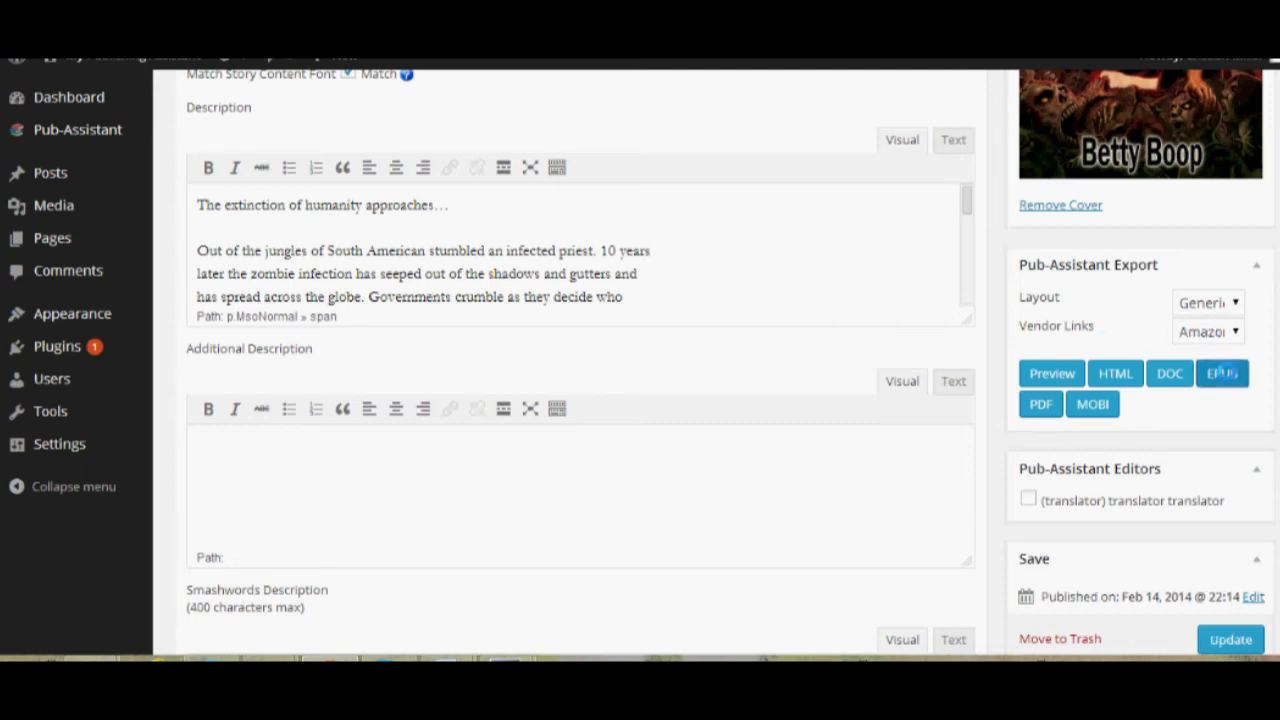
Step: Export the Samurai's Revenge book in EPUB format
click(1222, 373)
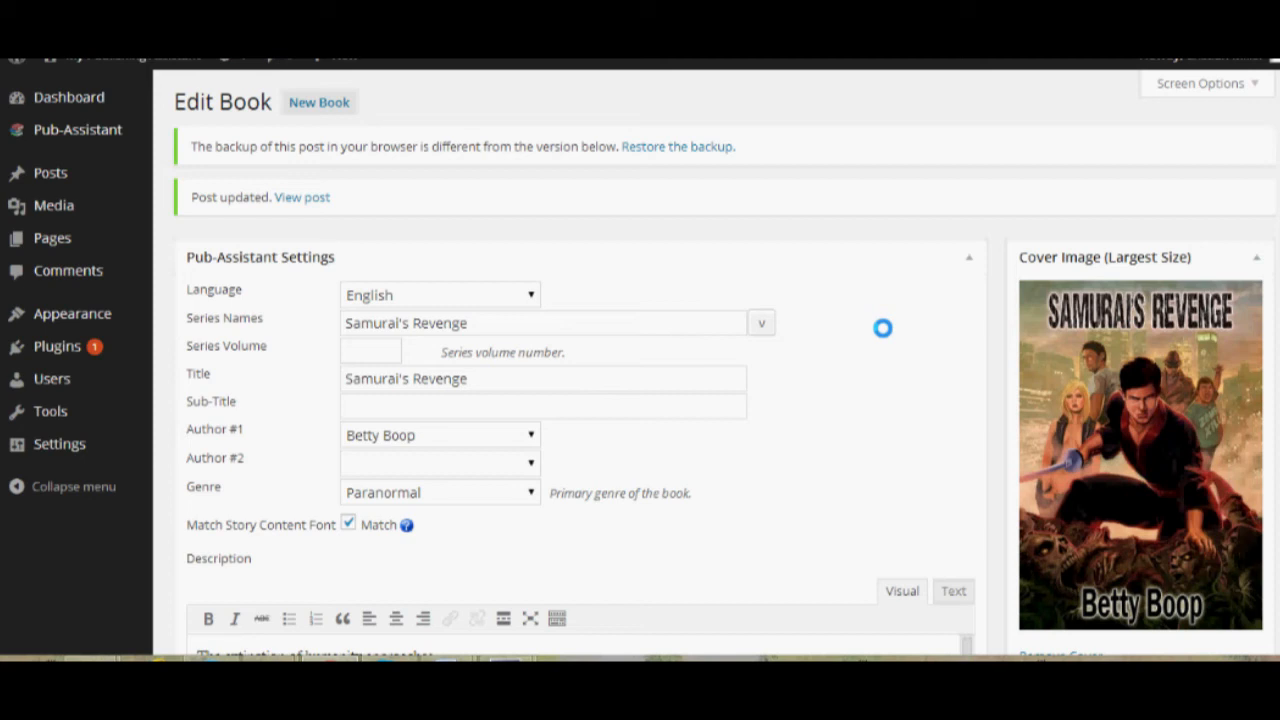
Step: Start a new book entry in the existing Samurai's Revenge series and turn on matching of the story content font
mouse_move(217, 139)
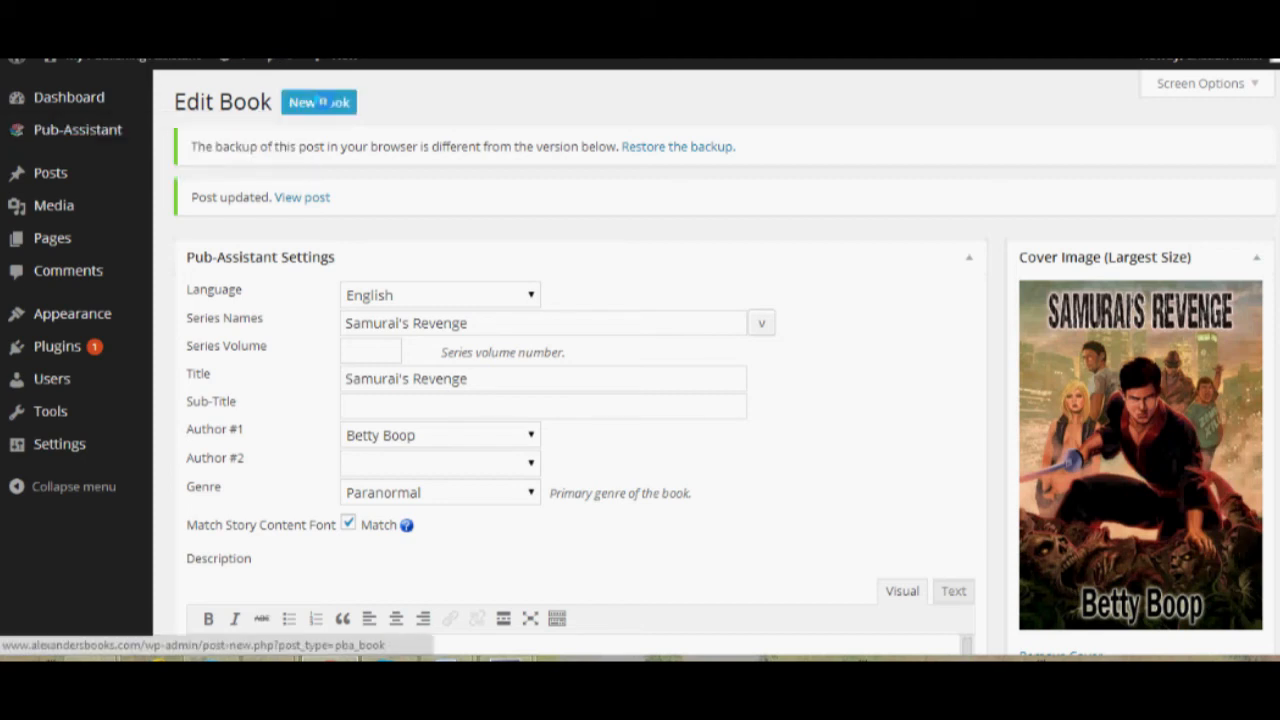
click(319, 102)
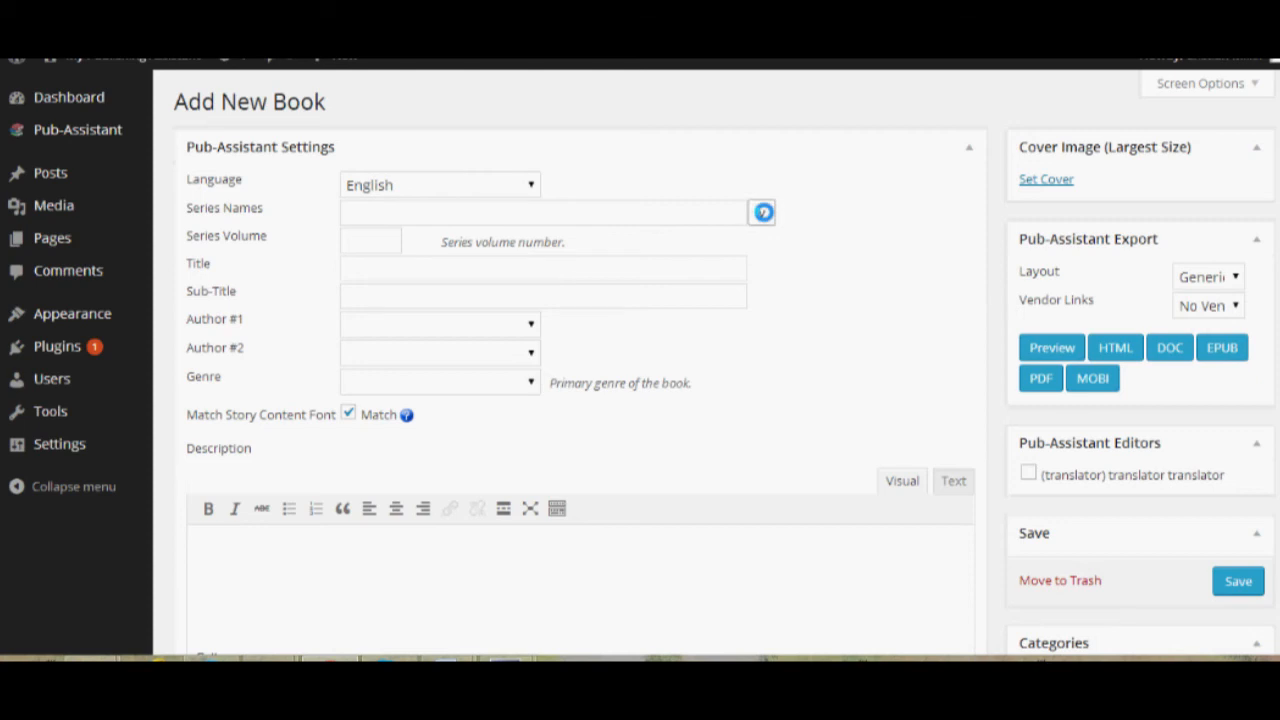
click(763, 212)
scroll(692, 400, down, 3)
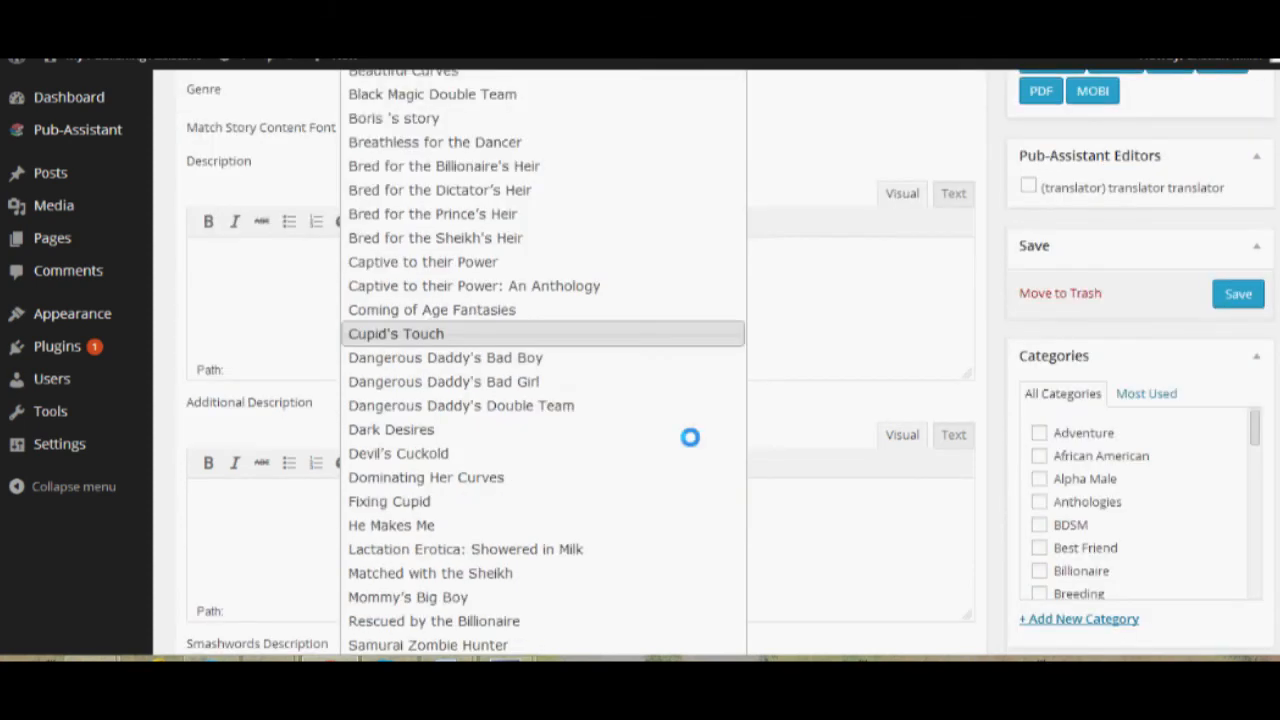
scroll(690, 437, down, 3)
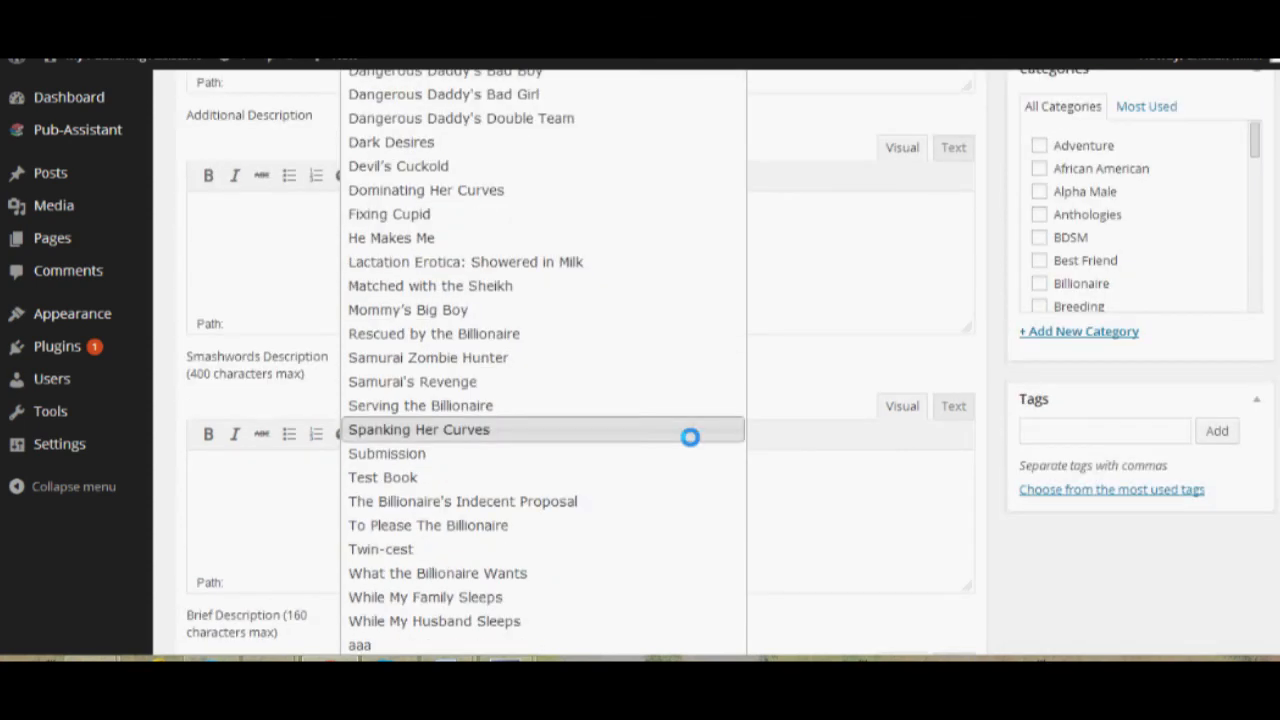
click(634, 382)
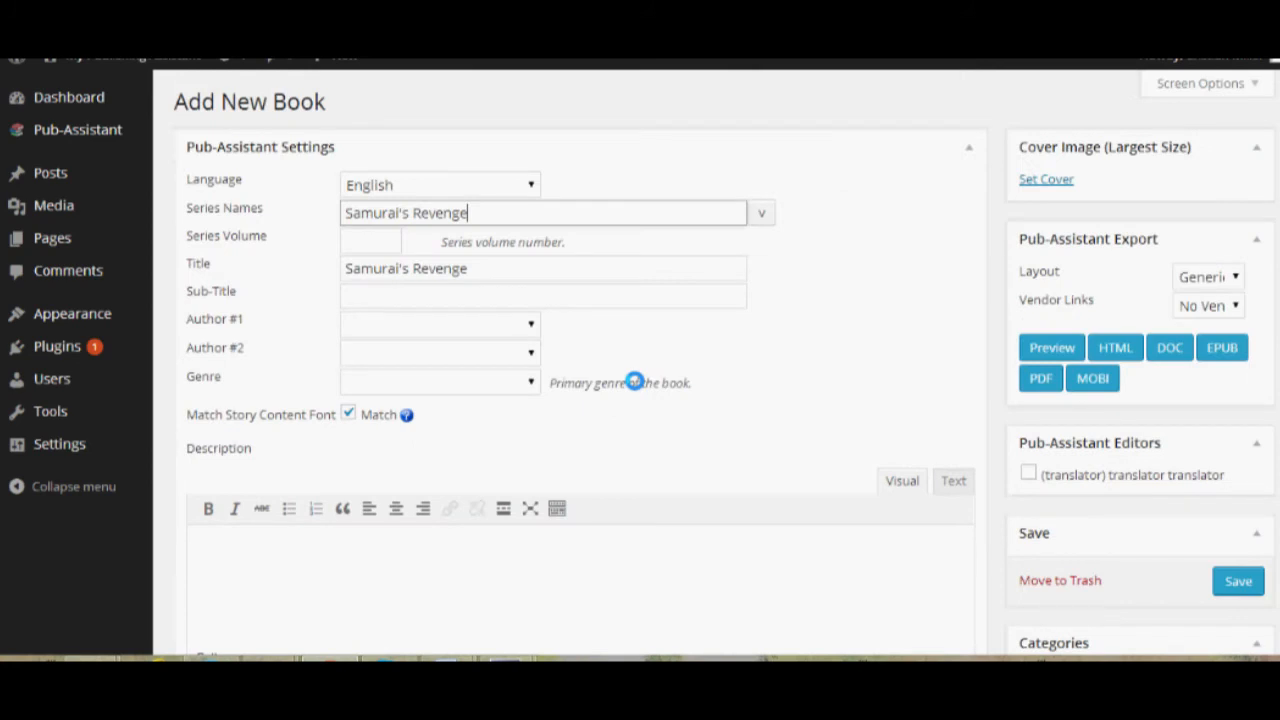
click(840, 345)
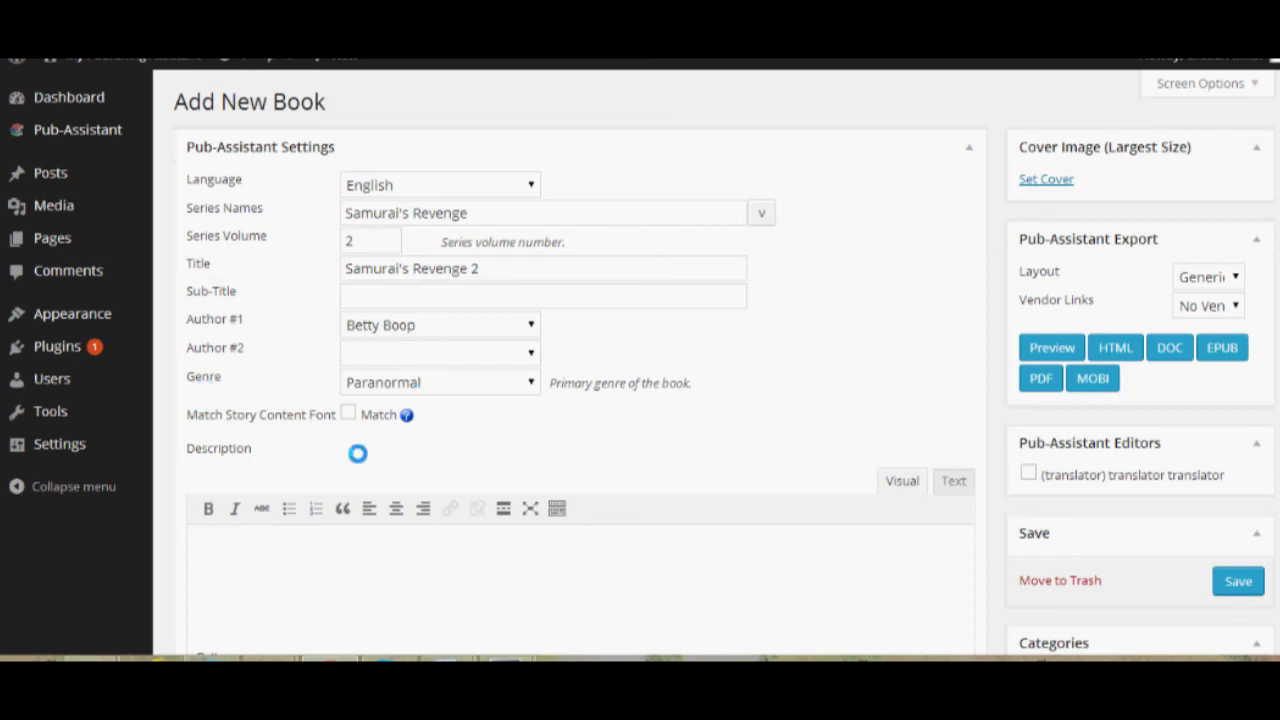
click(348, 415)
Step: Examine the new book's descriptions, back catalog selections, copyright year, advertising options, store link fields, publish date and tags
scroll(640, 360, down, 2)
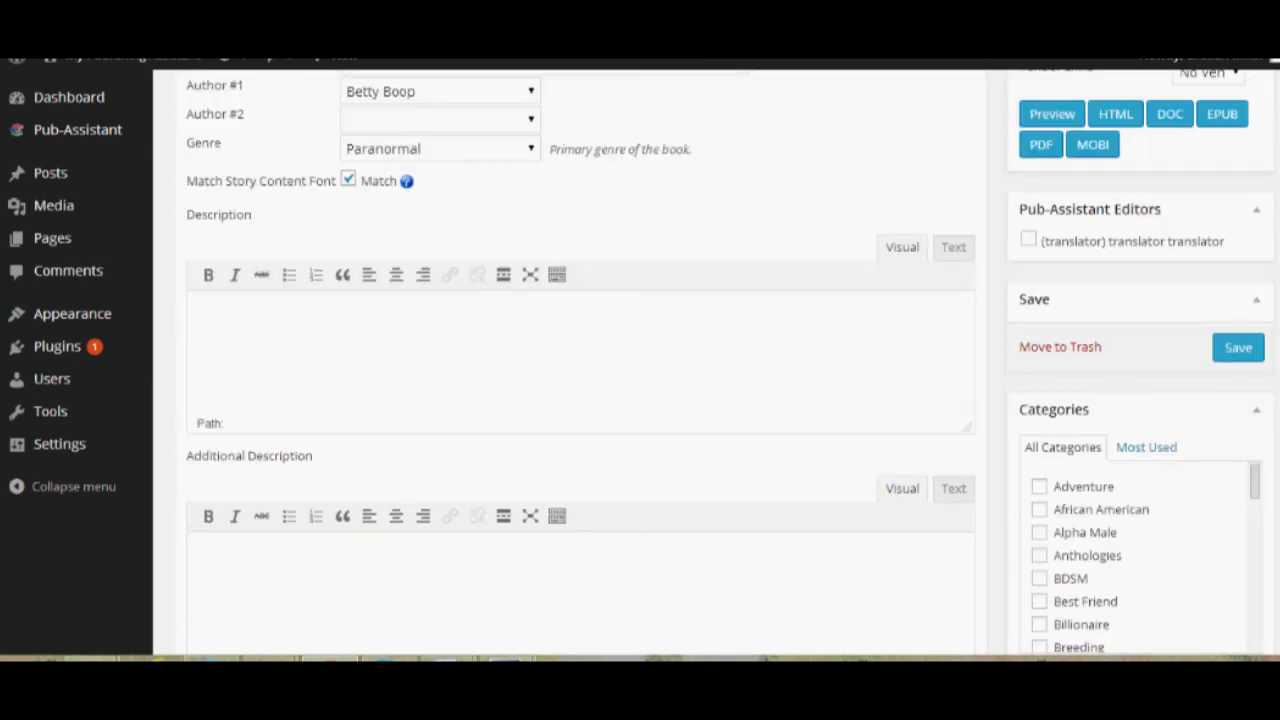
scroll(580, 360, down, 5)
drag(1277, 310, 1261, 471)
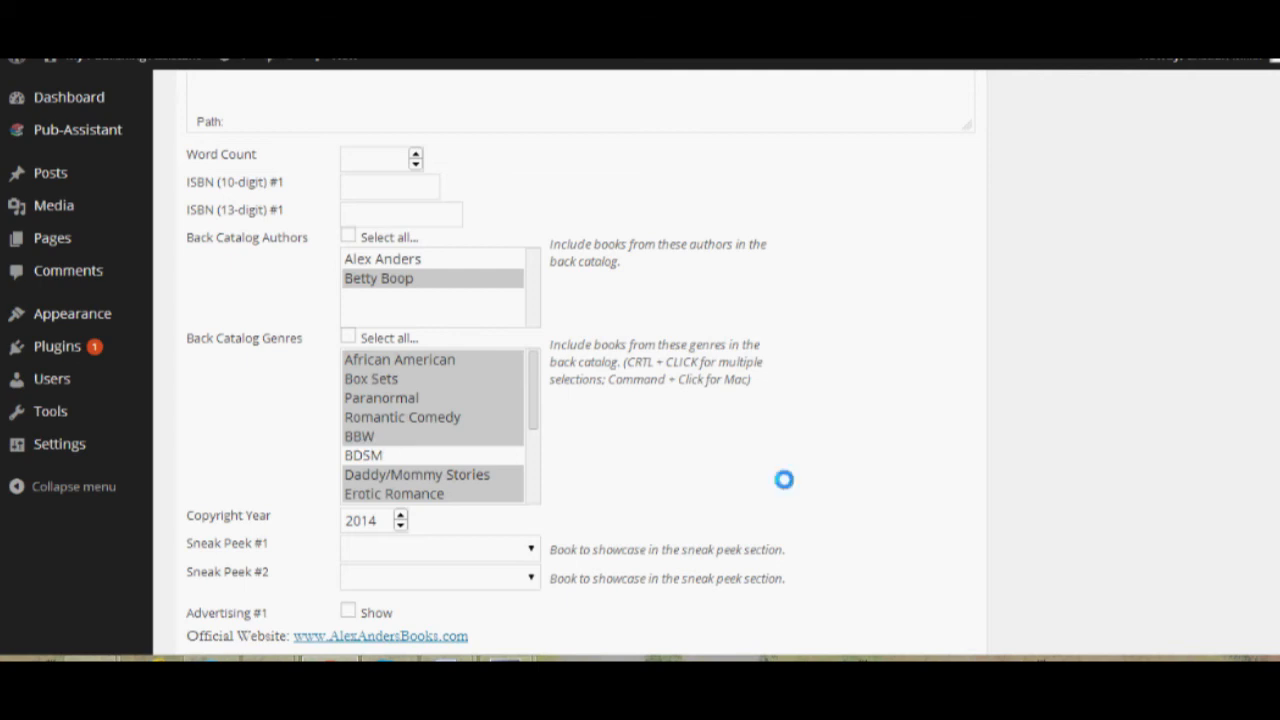
scroll(902, 428, down, 1)
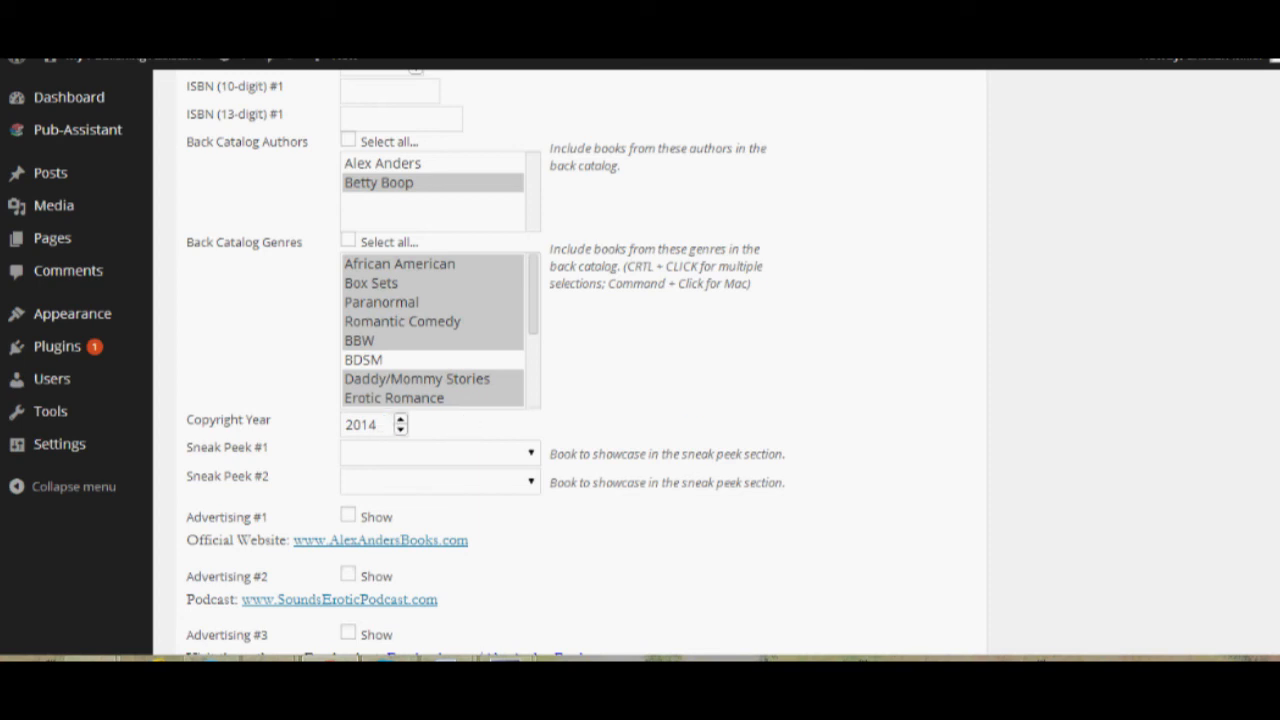
scroll(570, 360, down, 3)
scroll(211, 268, down, 2)
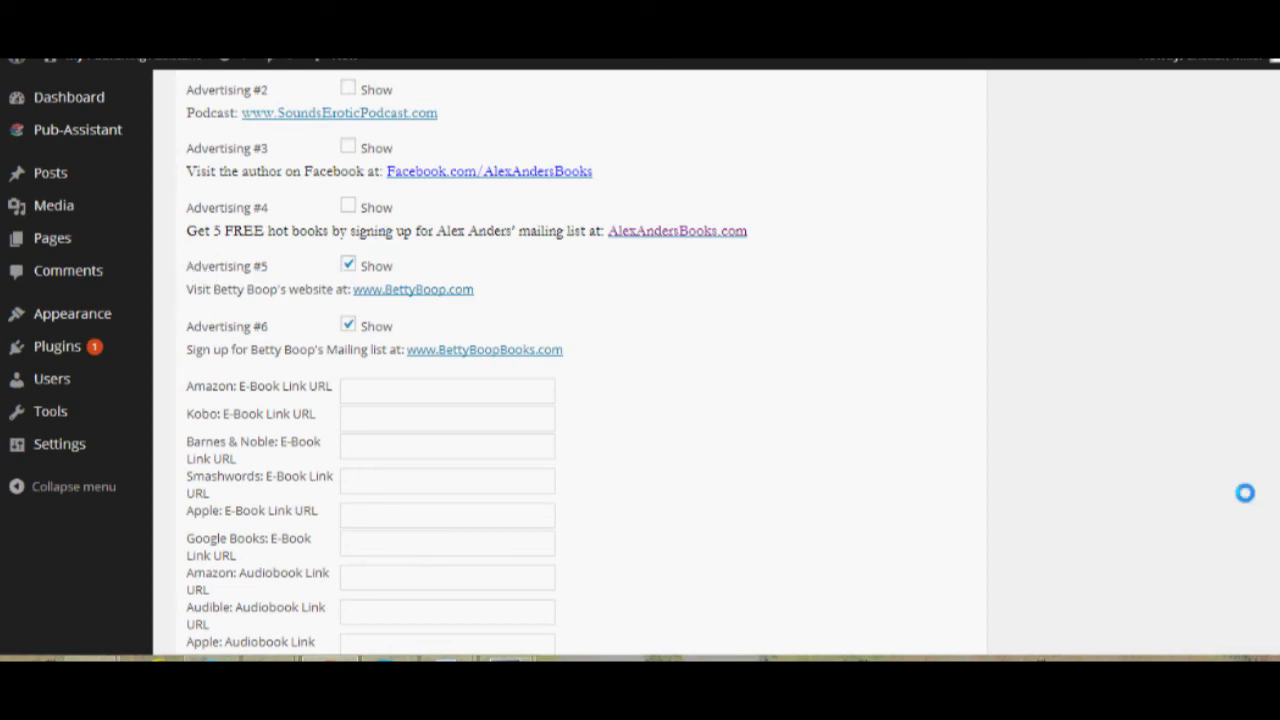
scroll(1278, 533, down, 2)
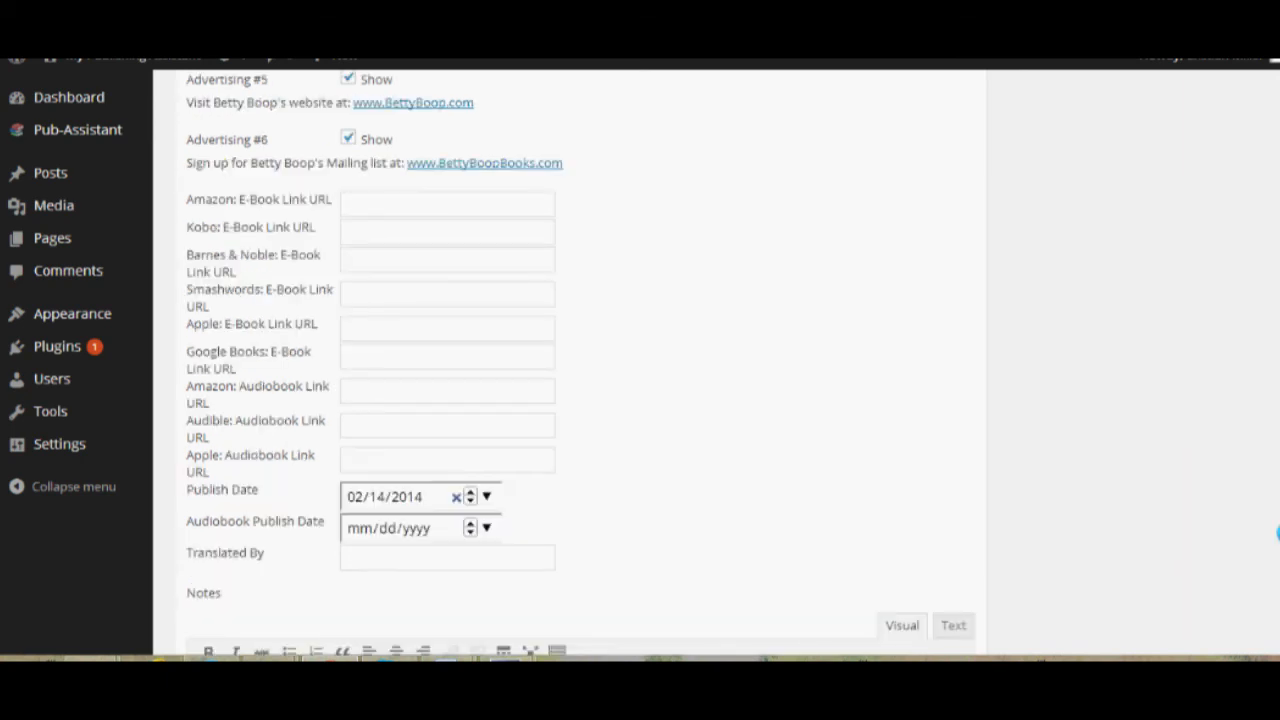
scroll(1270, 500, up, 1)
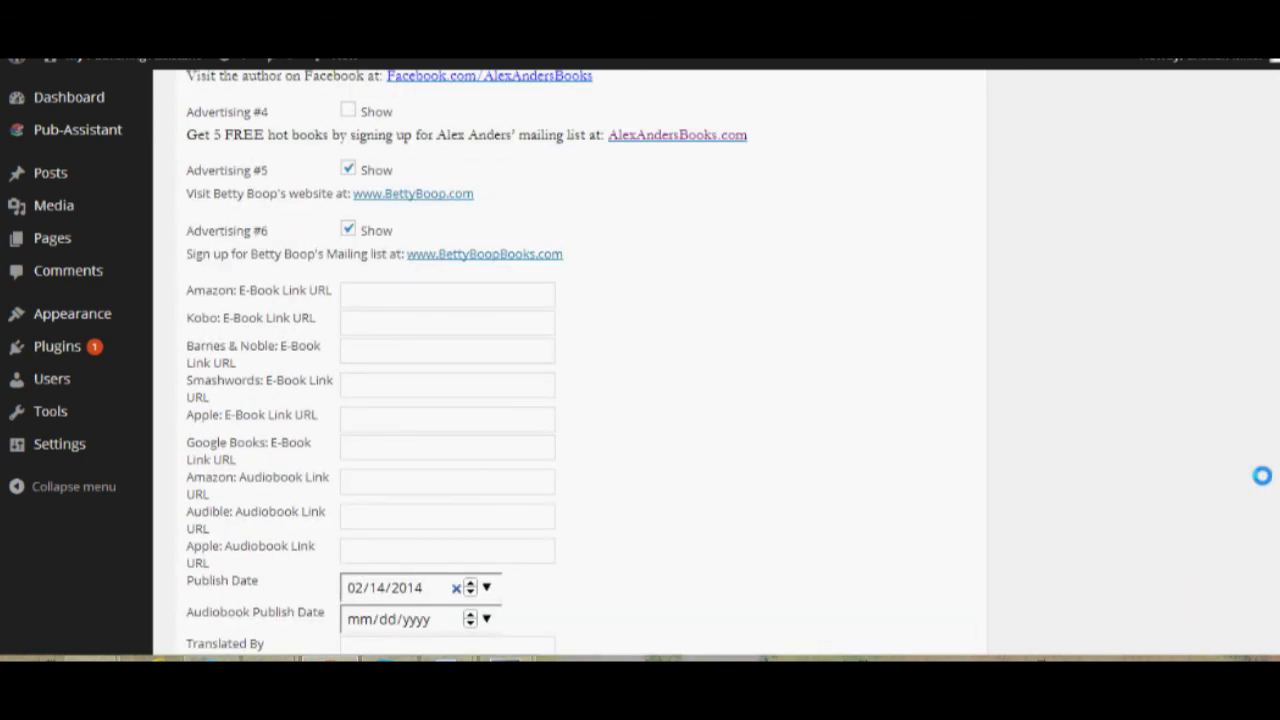
scroll(1260, 474, down, 10)
scroll(1251, 378, up, 2)
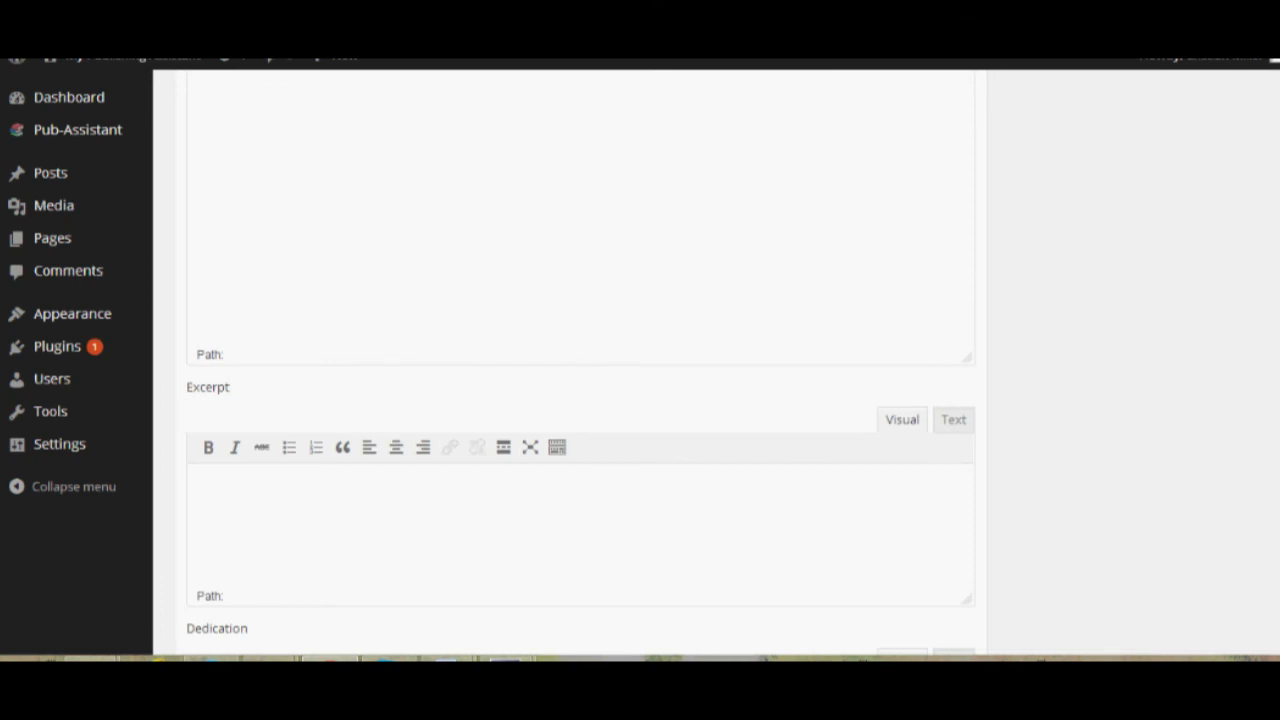
scroll(580, 360, up, 5)
scroll(580, 360, down, 1)
scroll(580, 360, up, 2)
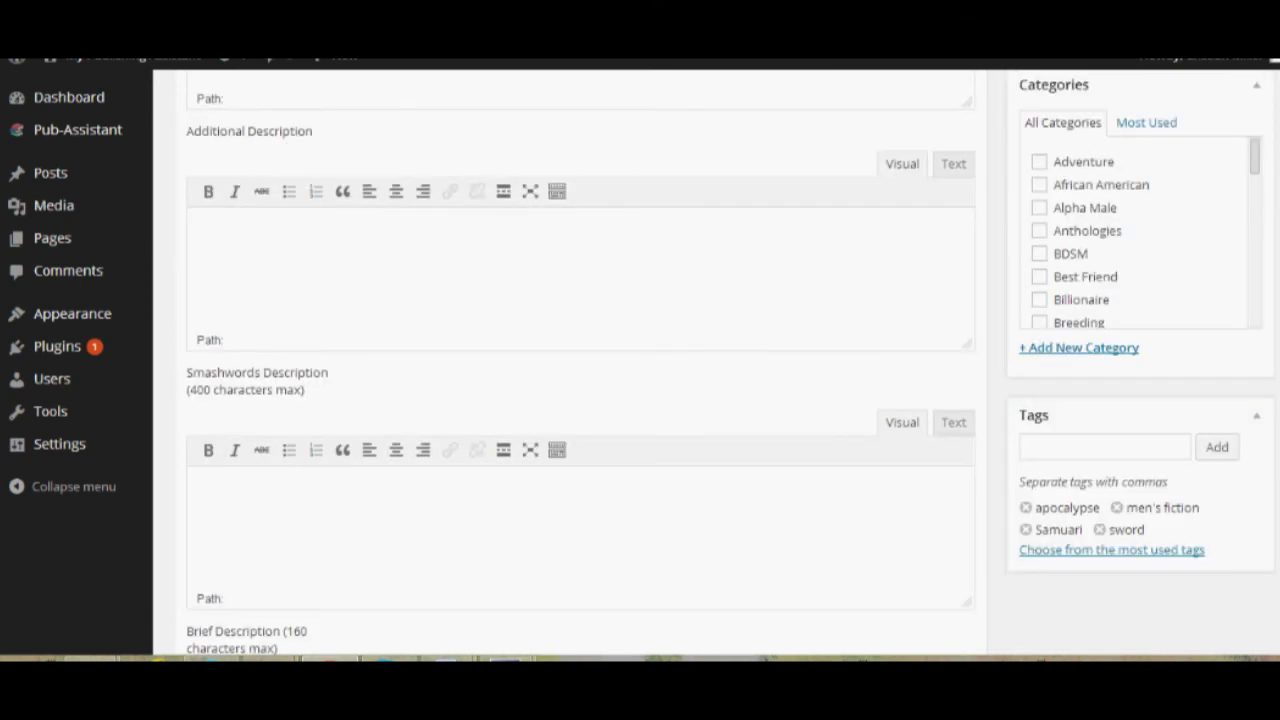
scroll(1108, 423, down, 1)
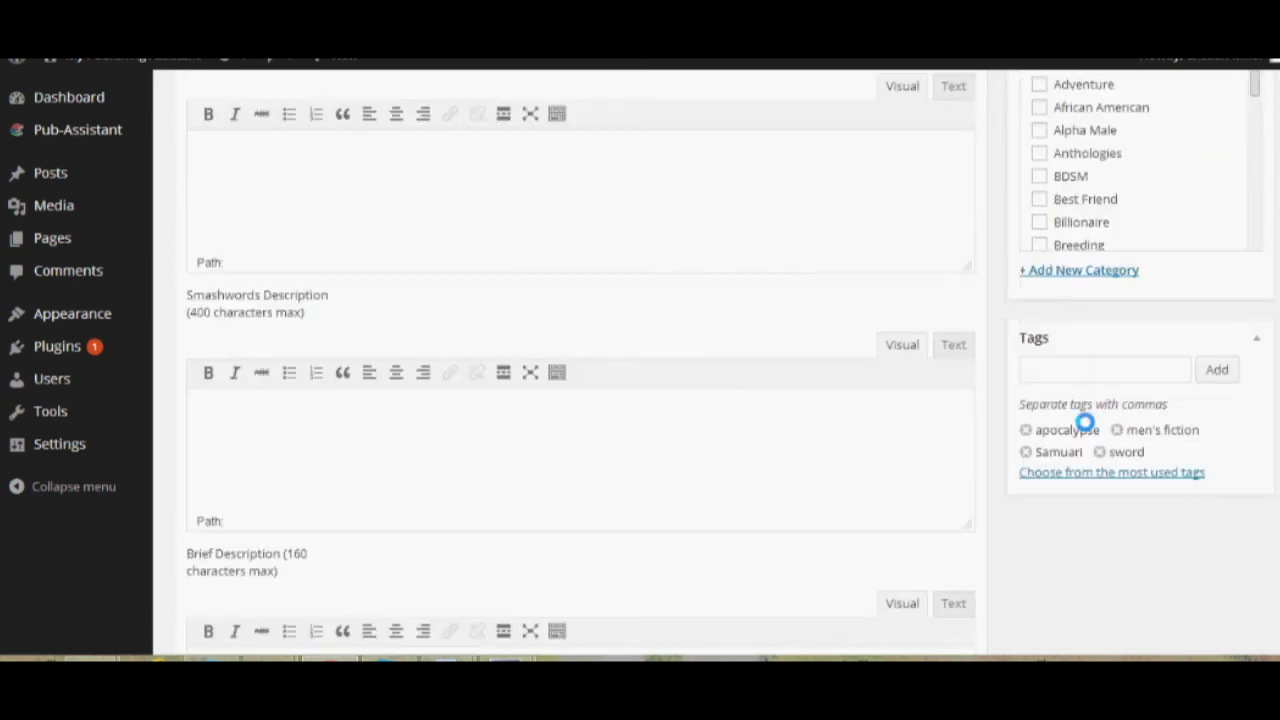
Step: Assign the Samurai, Revenge Tales and Adventure categories to the new book
scroll(1030, 430, up, 2)
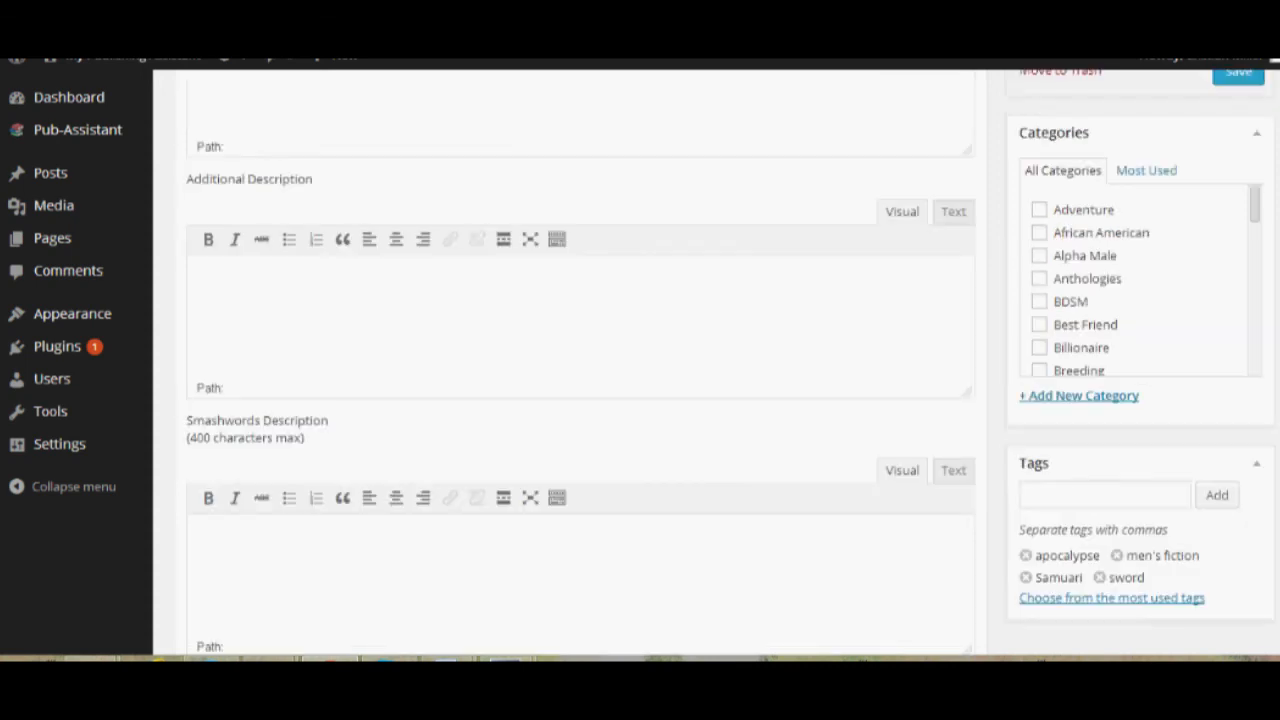
click(1251, 217)
drag(1251, 217, 1234, 374)
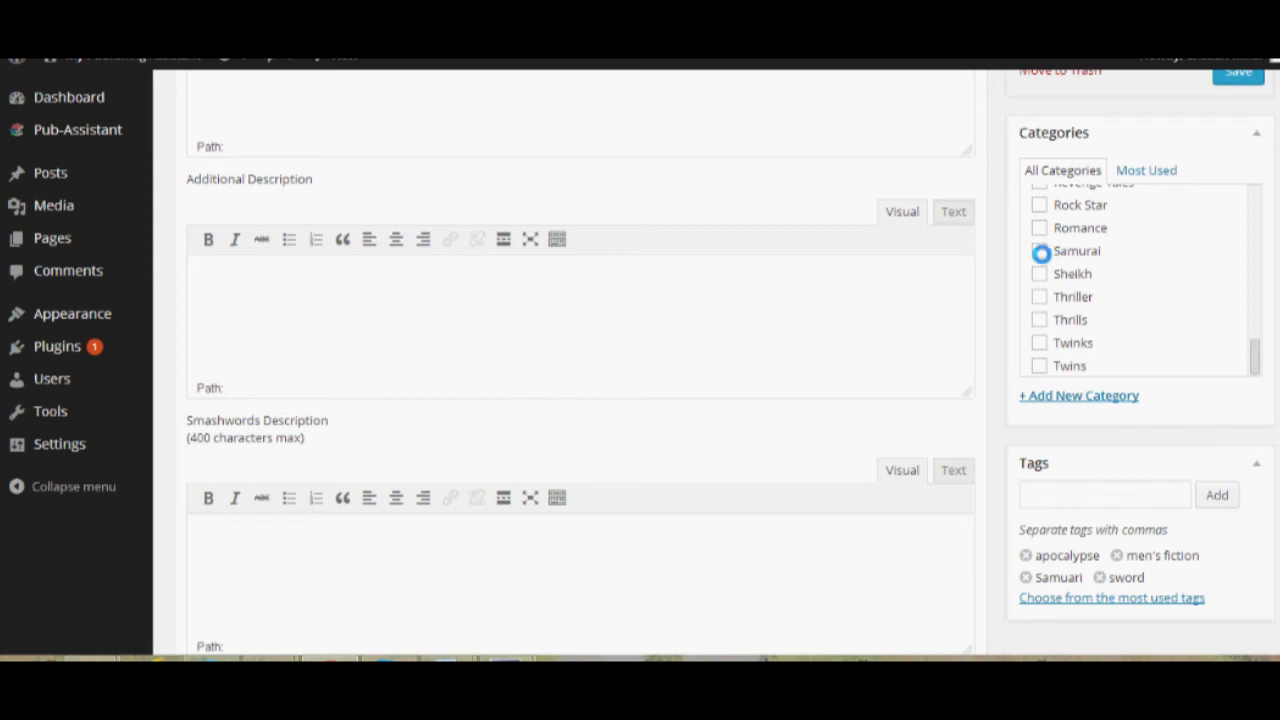
click(1040, 251)
drag(1256, 353, 1256, 337)
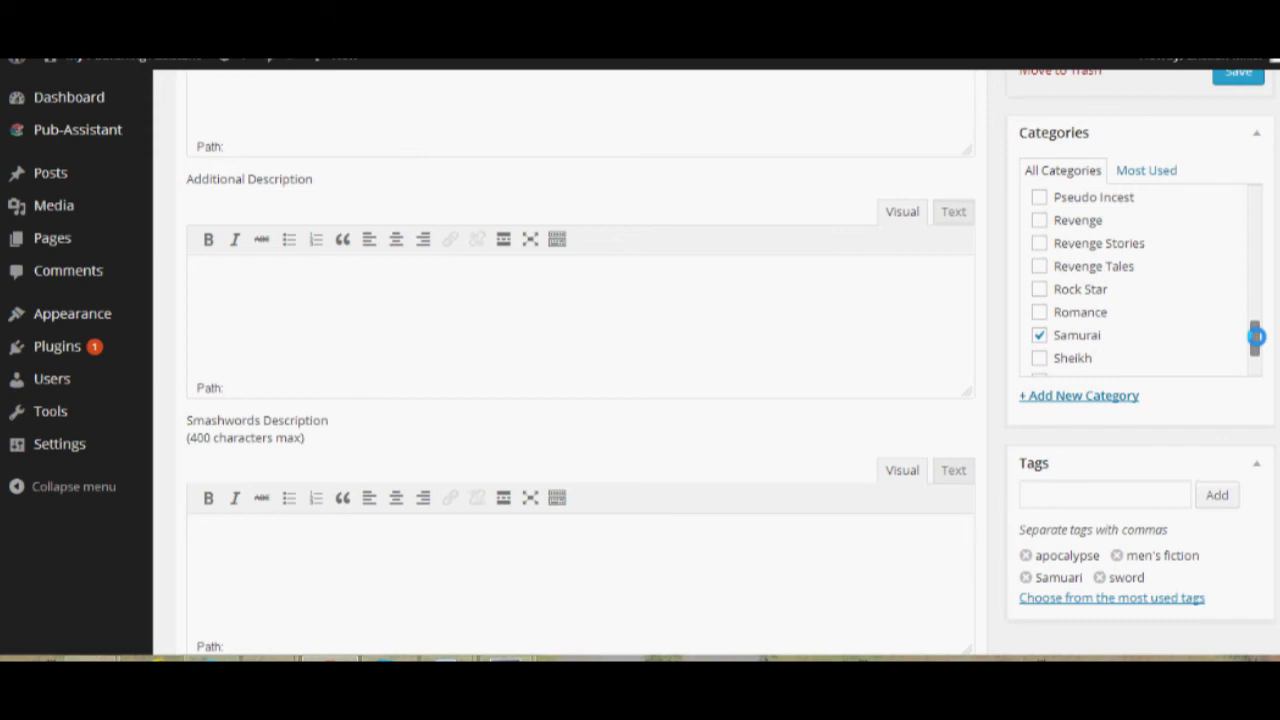
click(1043, 267)
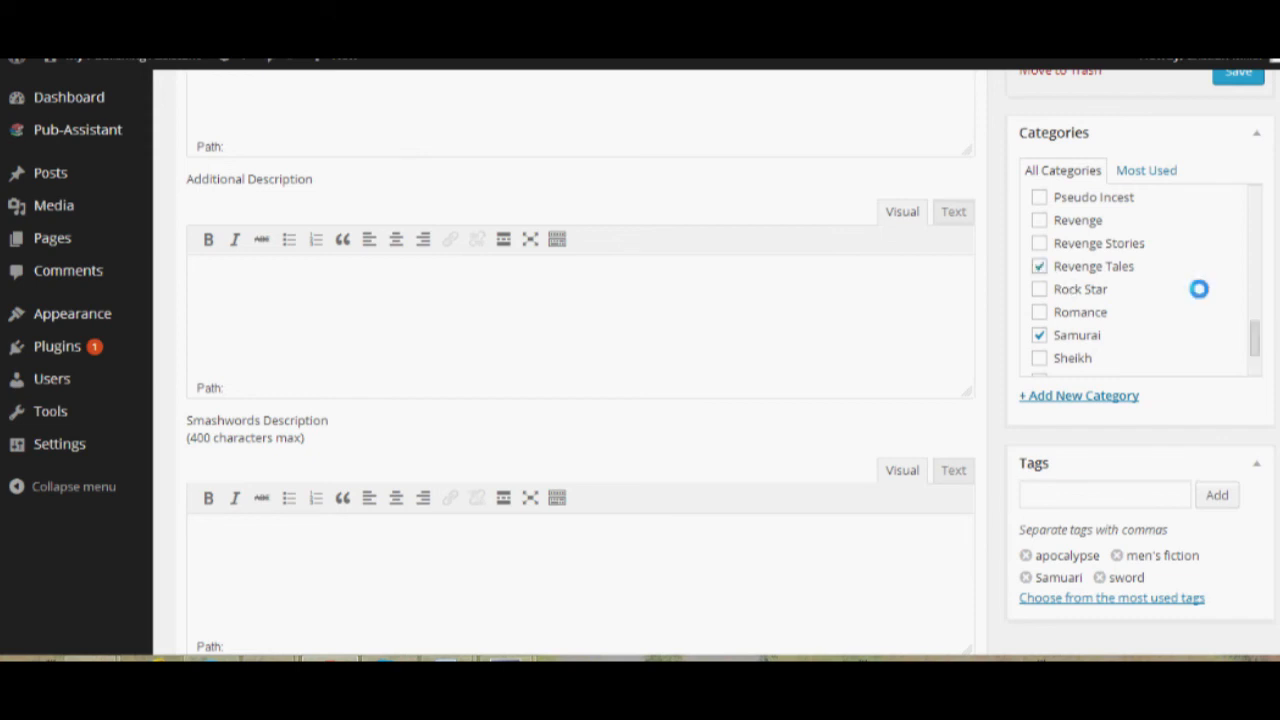
drag(1256, 338, 1259, 208)
click(1078, 214)
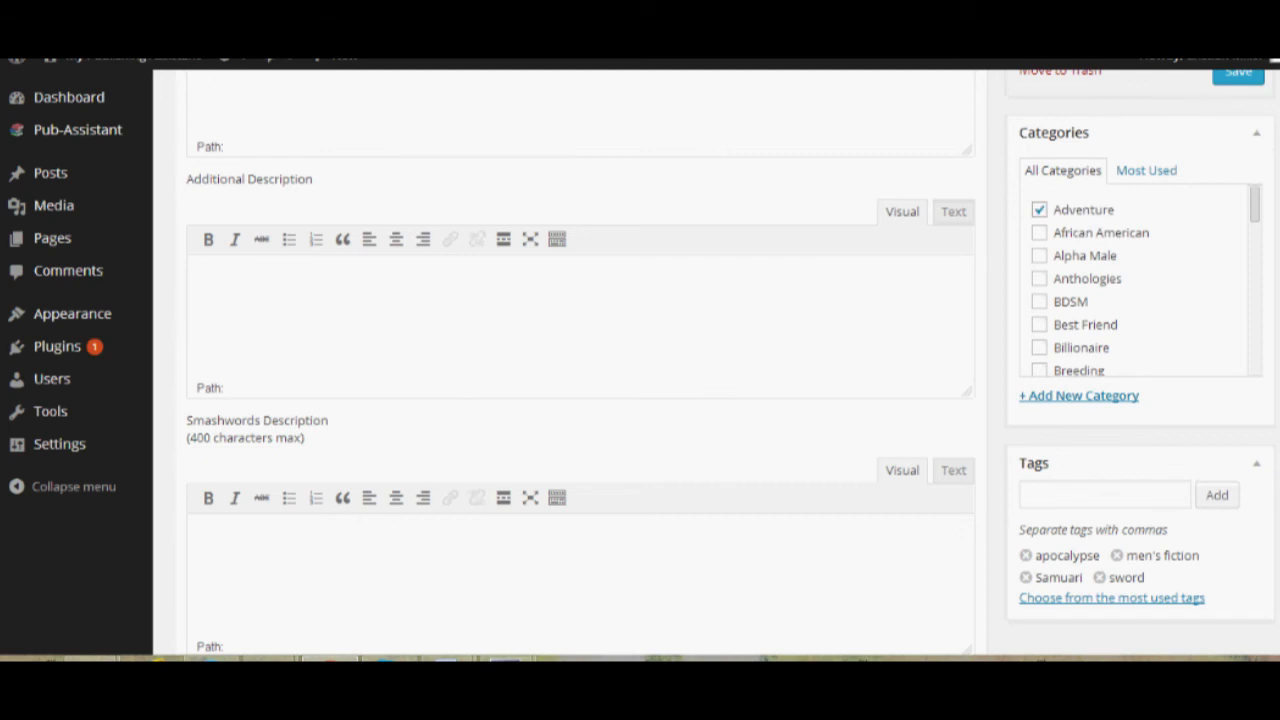
Step: Set Samurais-Revenge-2.jpg from the media library as the new book's cover image
scroll(640, 360, up, 5)
click(1043, 178)
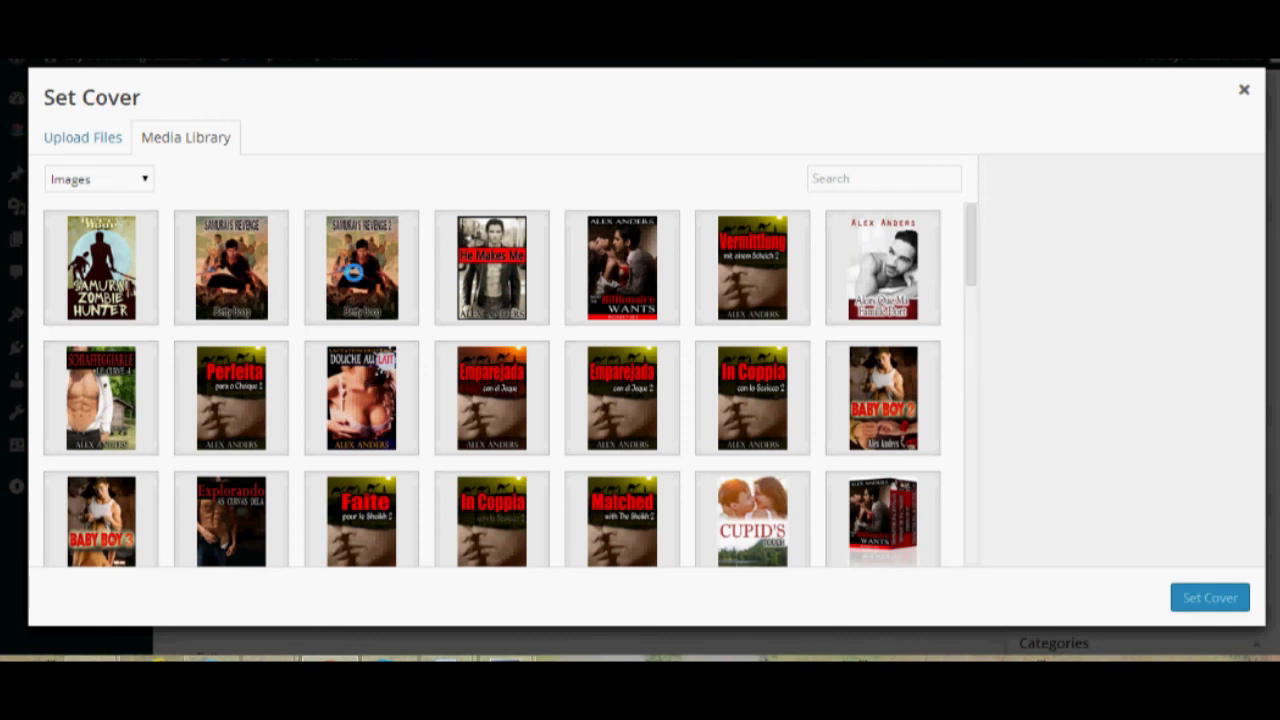
click(352, 268)
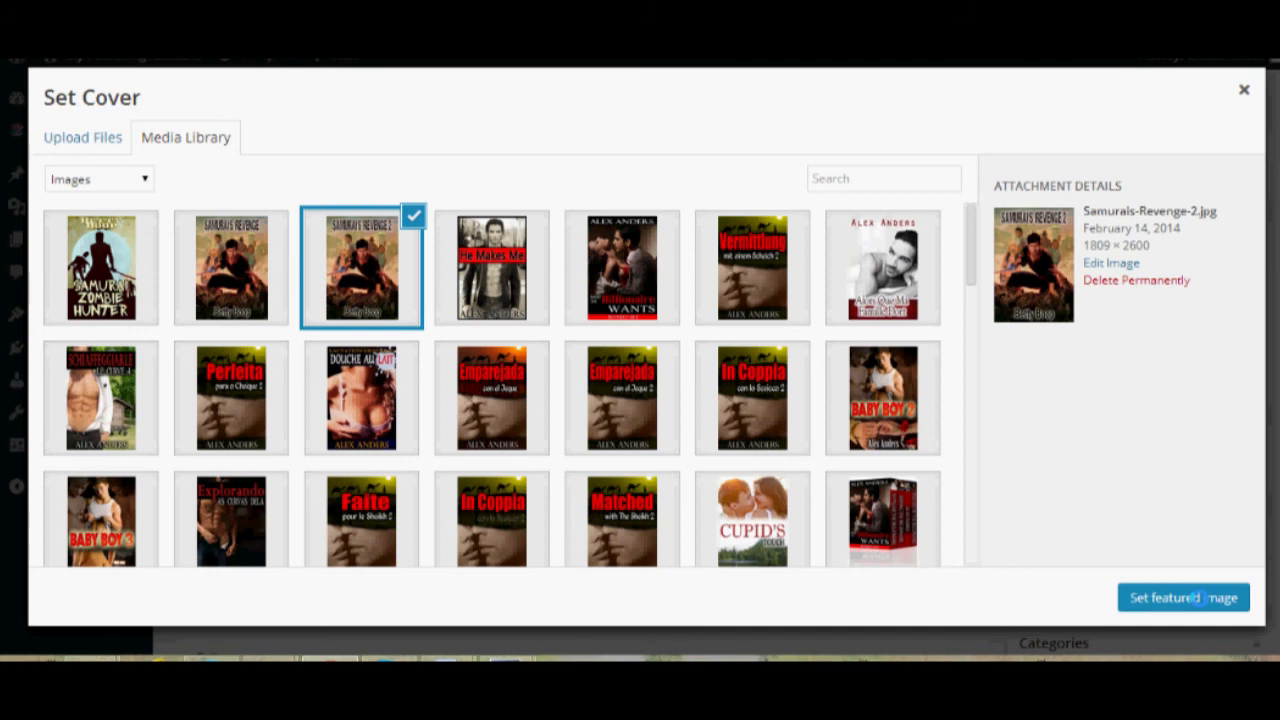
click(1199, 598)
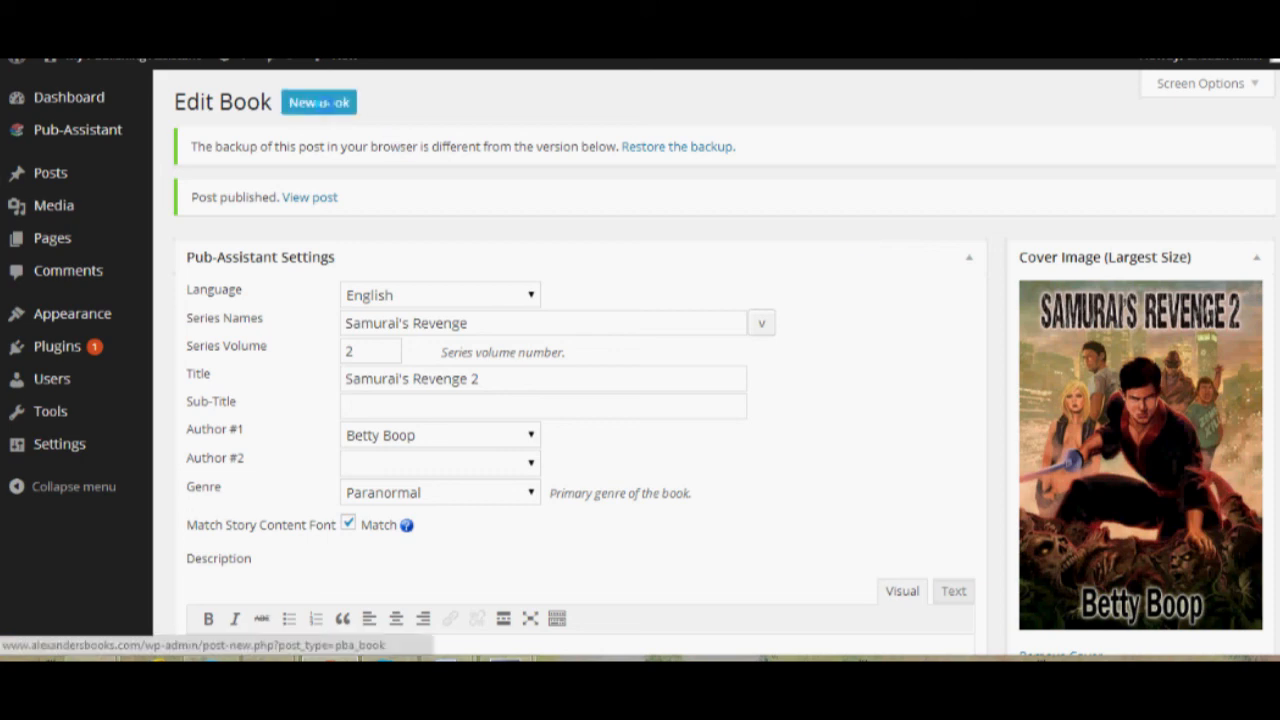
Step: Start a new book entry with French as its language in the existing Samurai's Revenge series
click(322, 103)
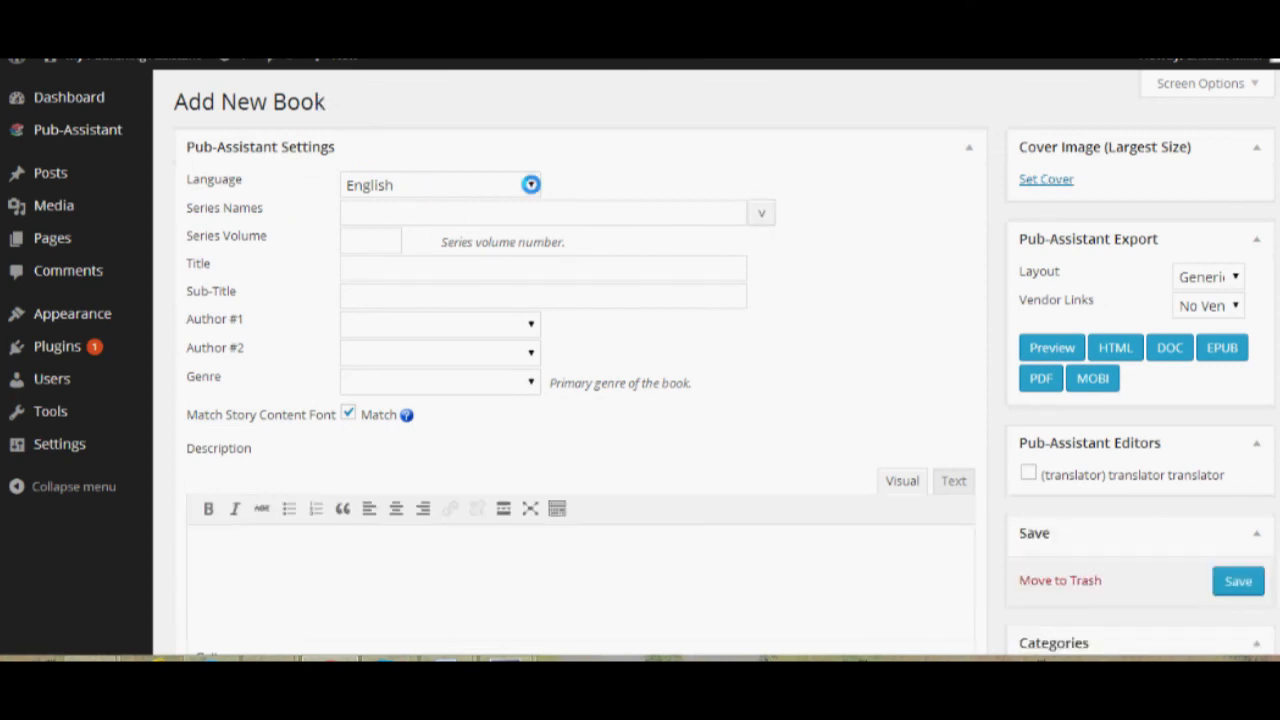
click(530, 184)
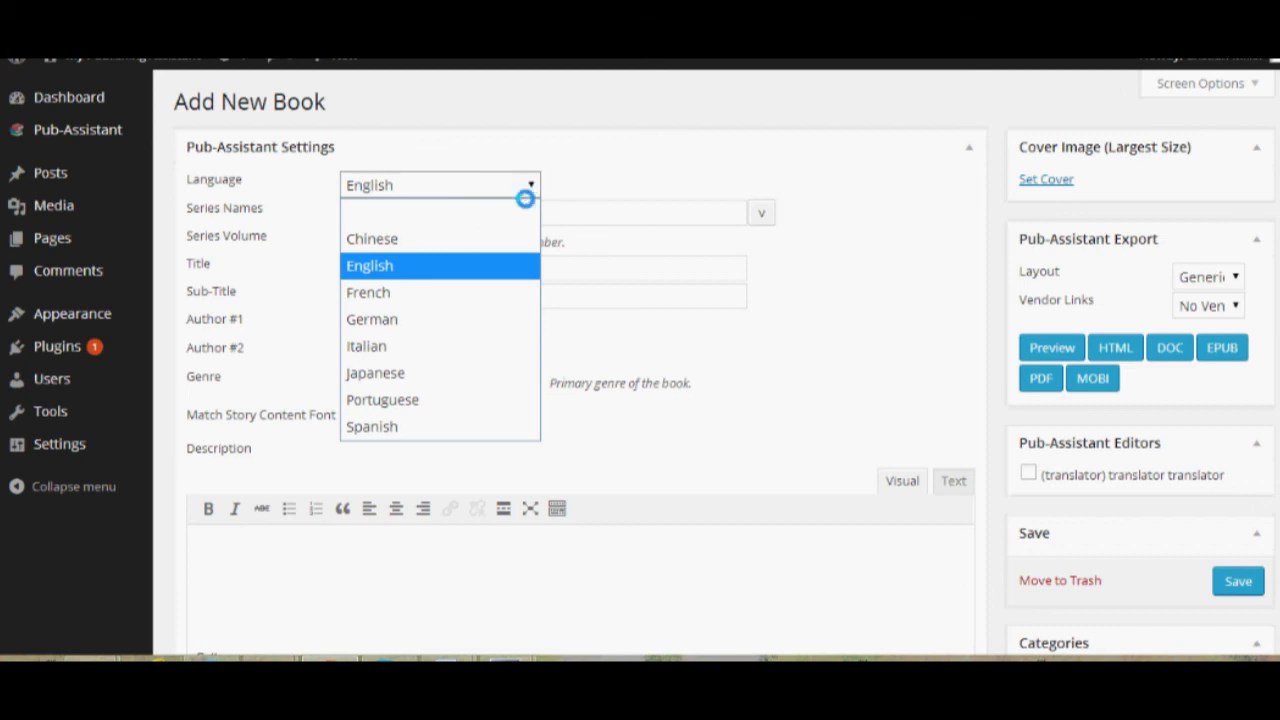
click(467, 291)
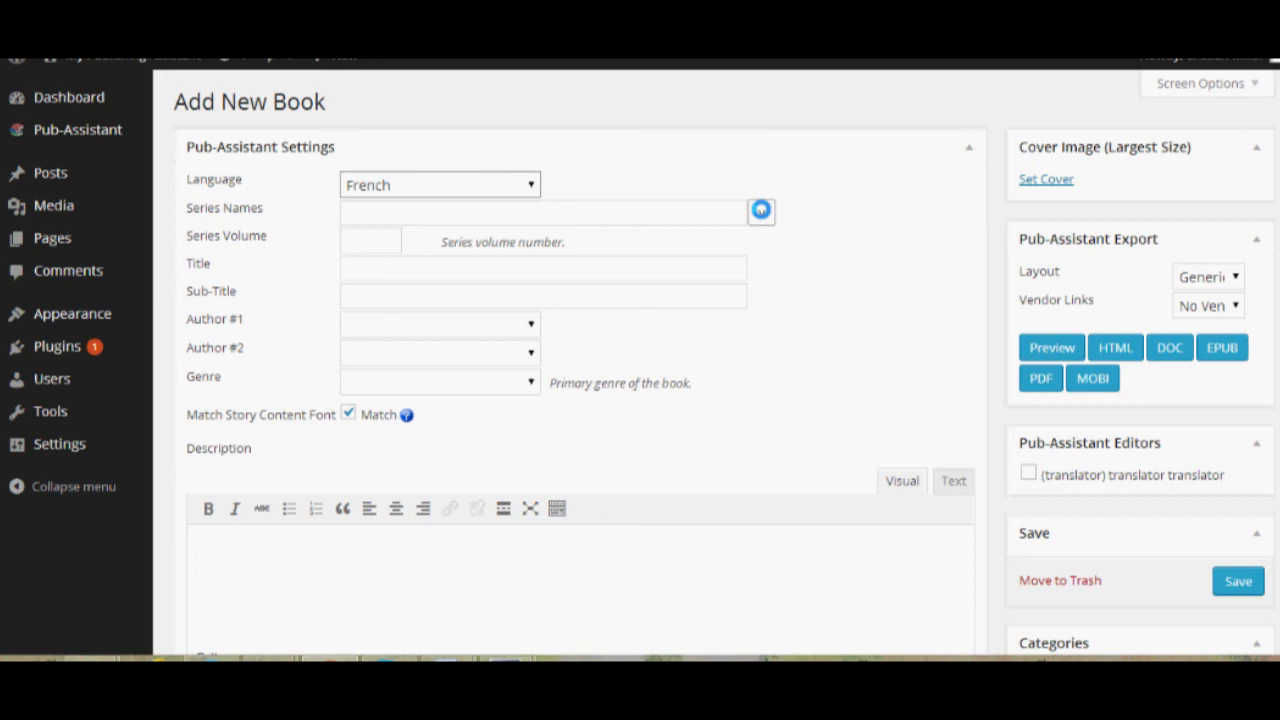
click(761, 210)
scroll(697, 397, down, 5)
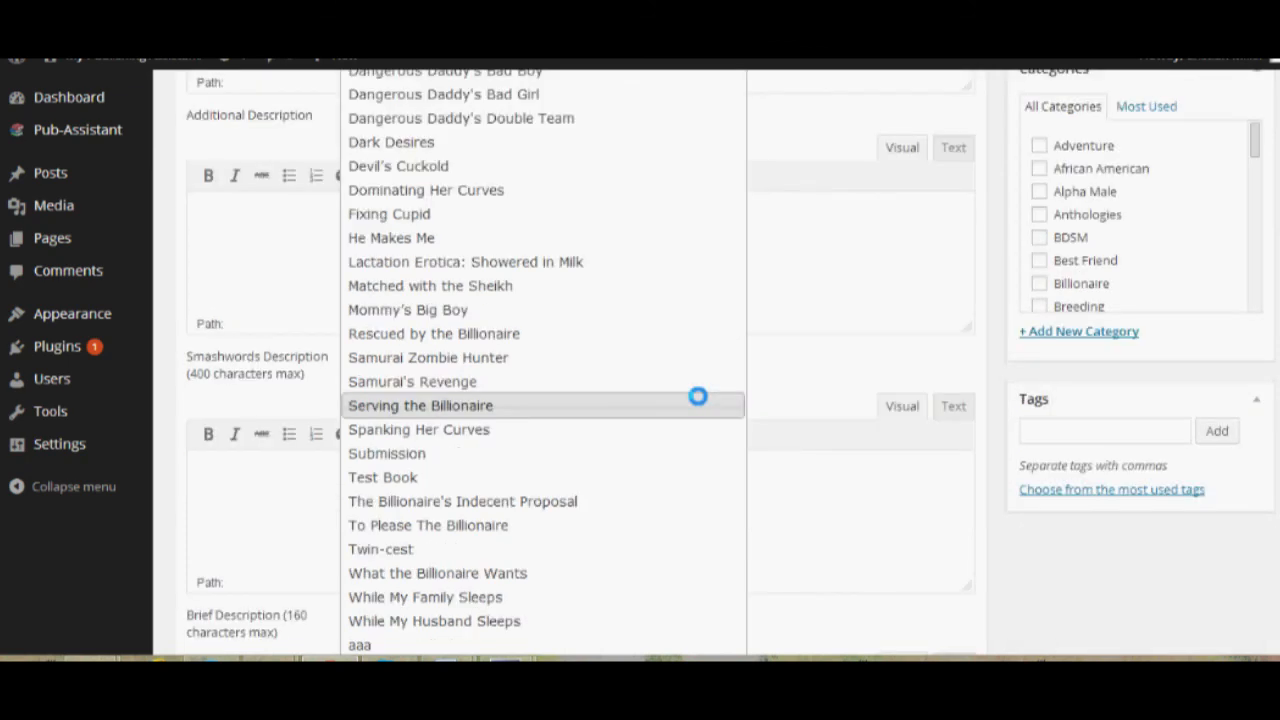
click(639, 381)
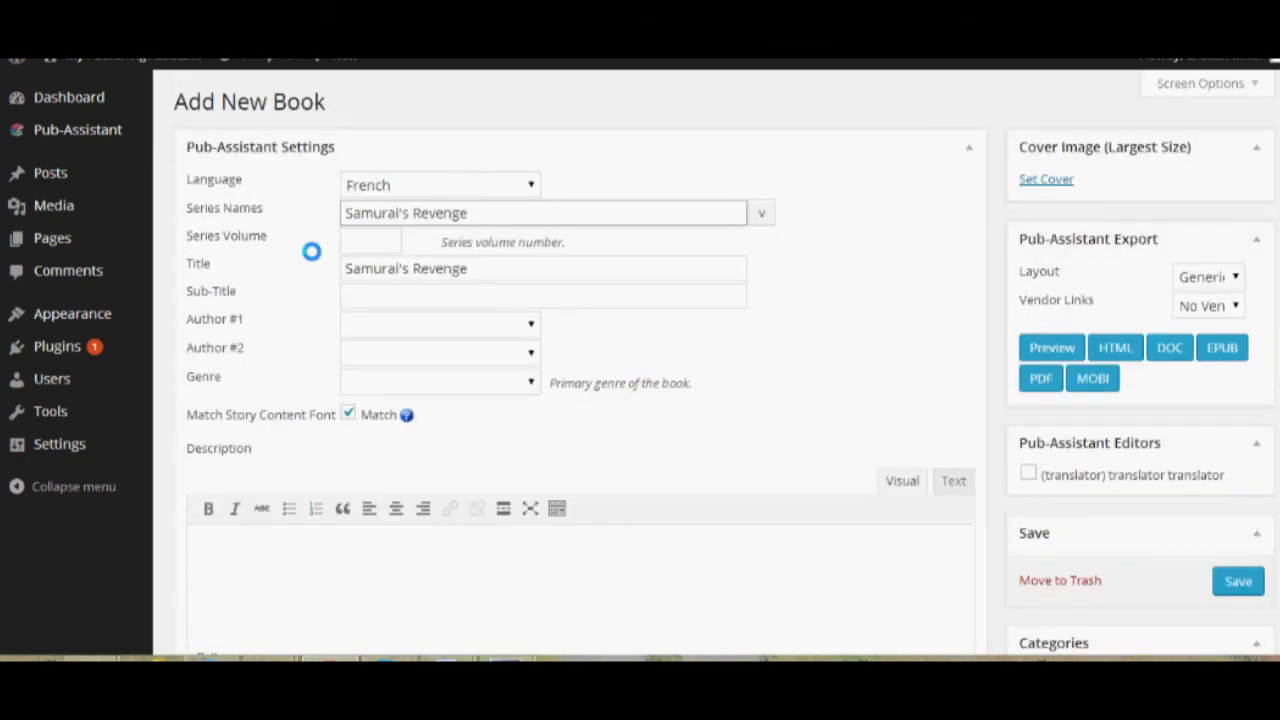
Step: Replace the new book's title with La vengeance de Samurai, leaving the series volume blank
click(342, 238)
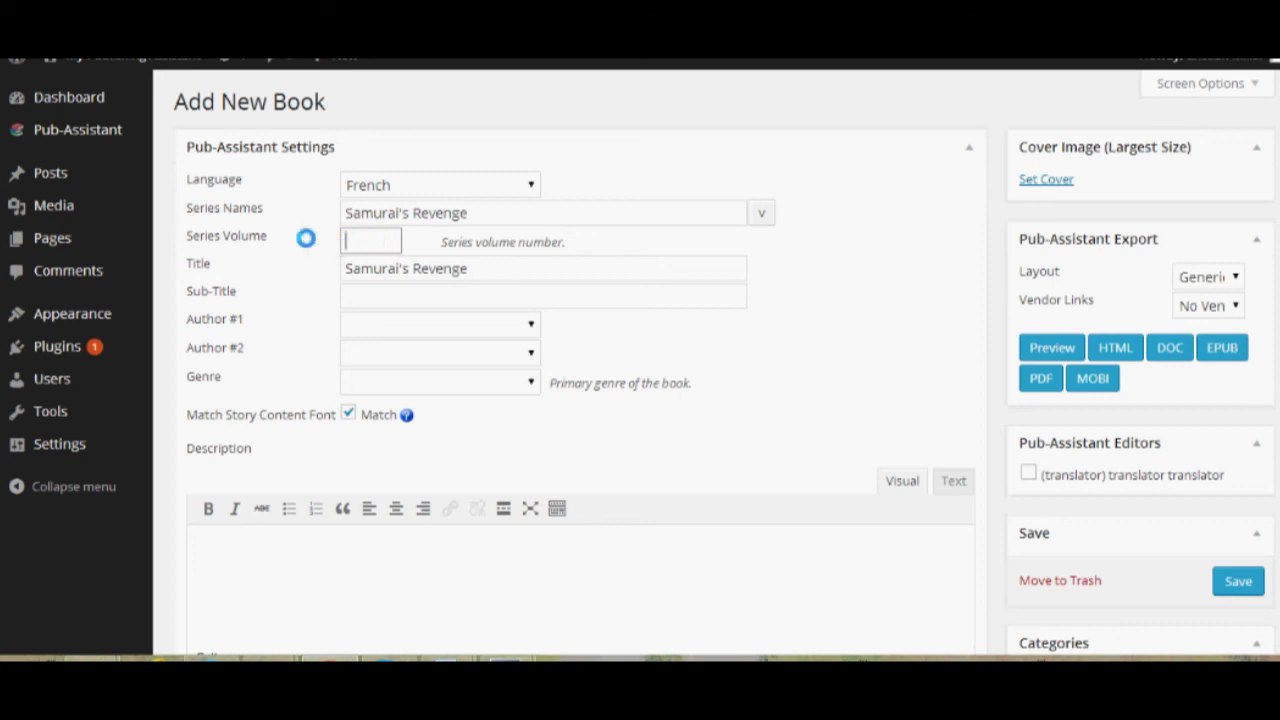
click(378, 263)
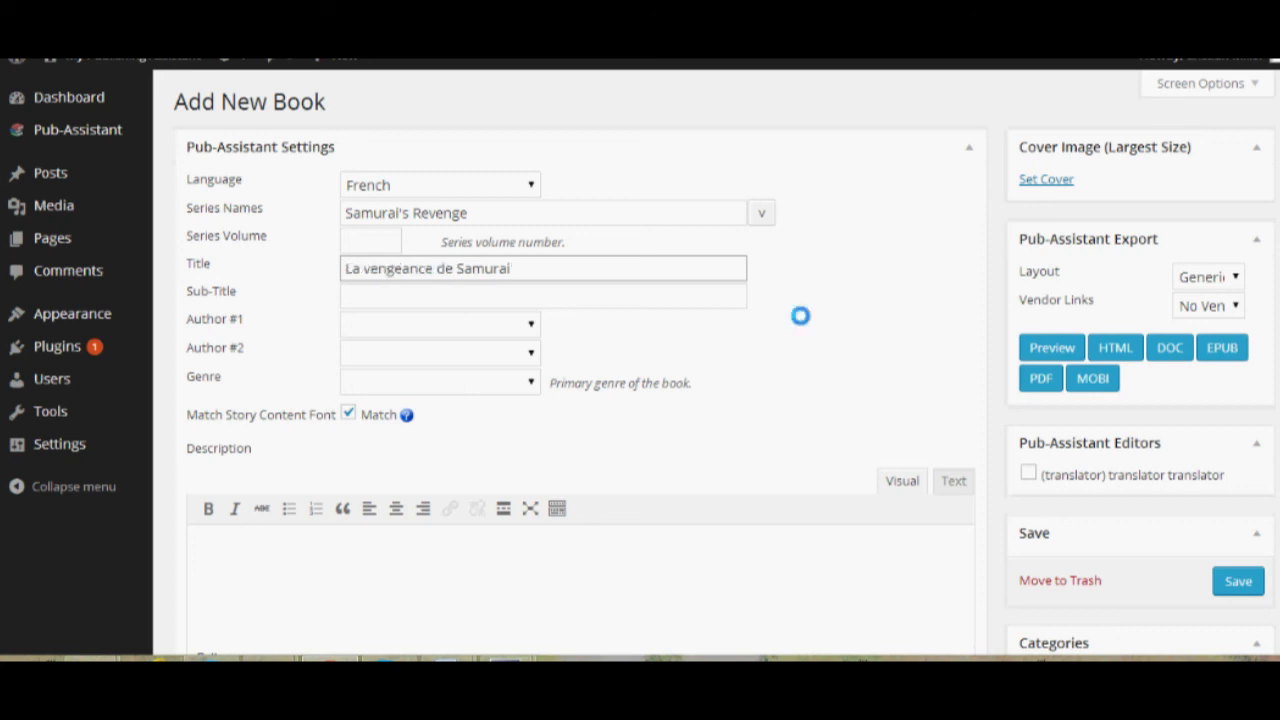
click(830, 301)
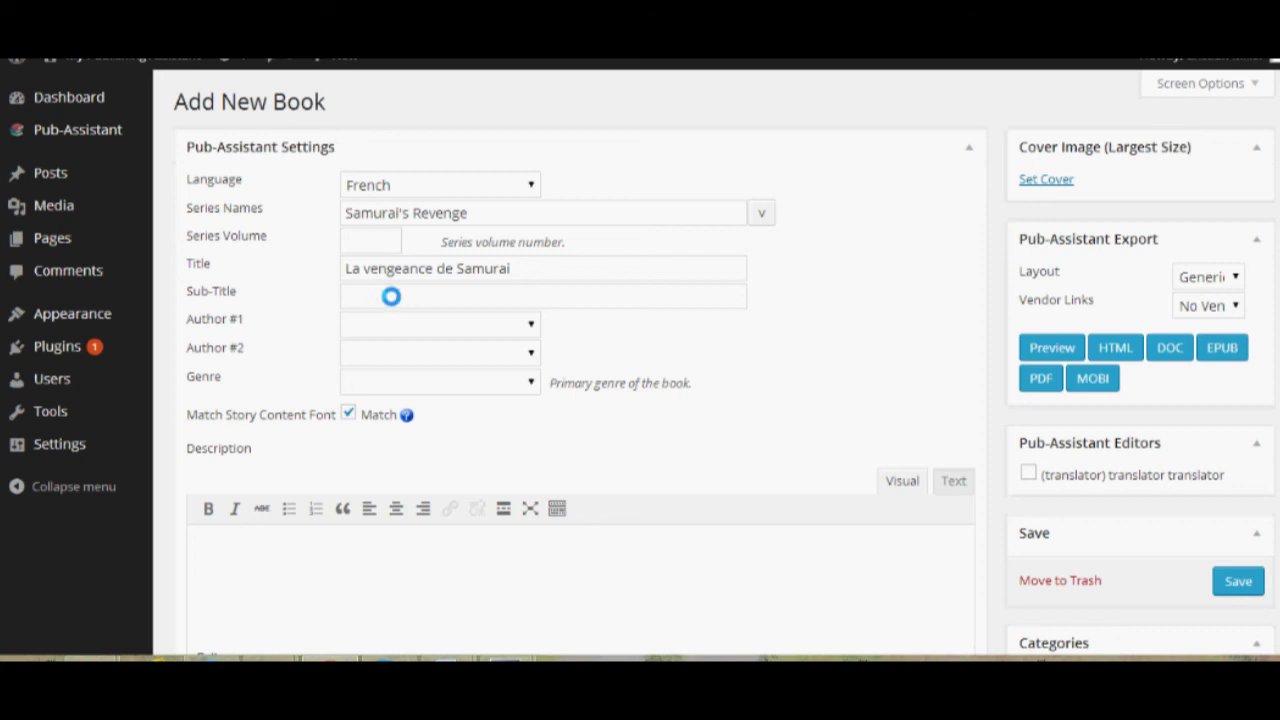
Step: Set Betty Boop as the French book's first author and Paranormal as its genre
click(526, 323)
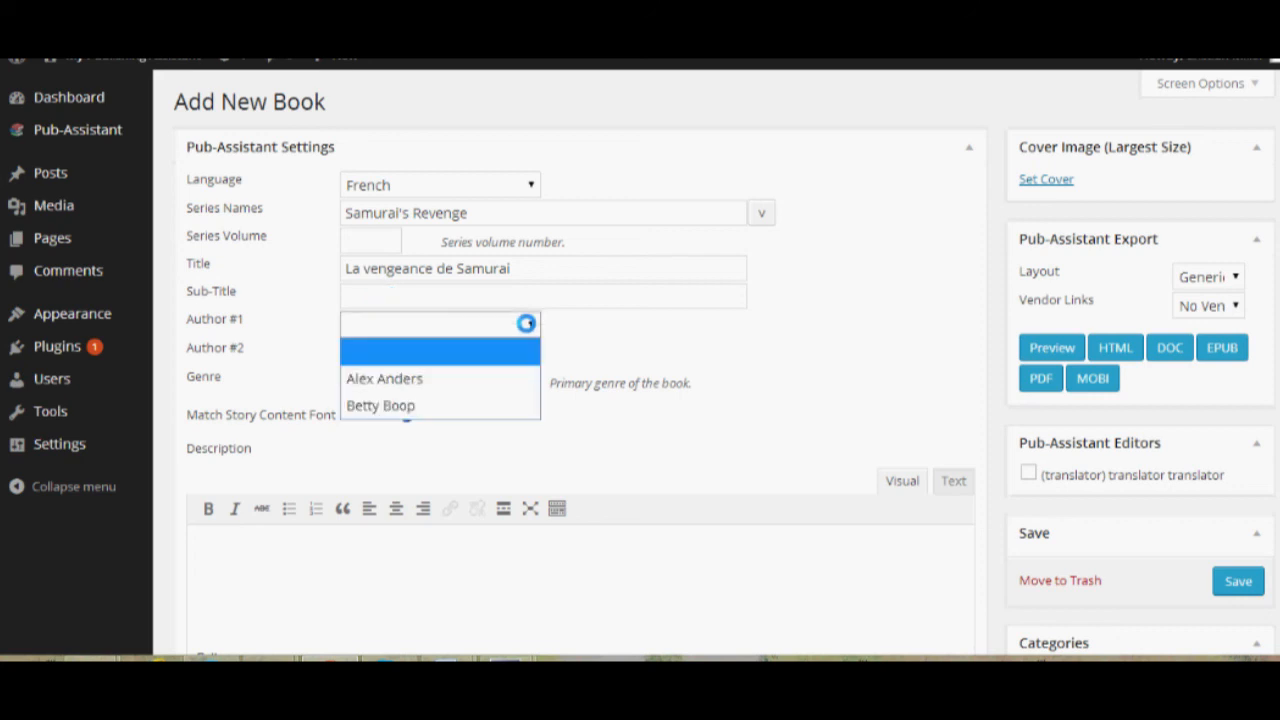
click(440, 405)
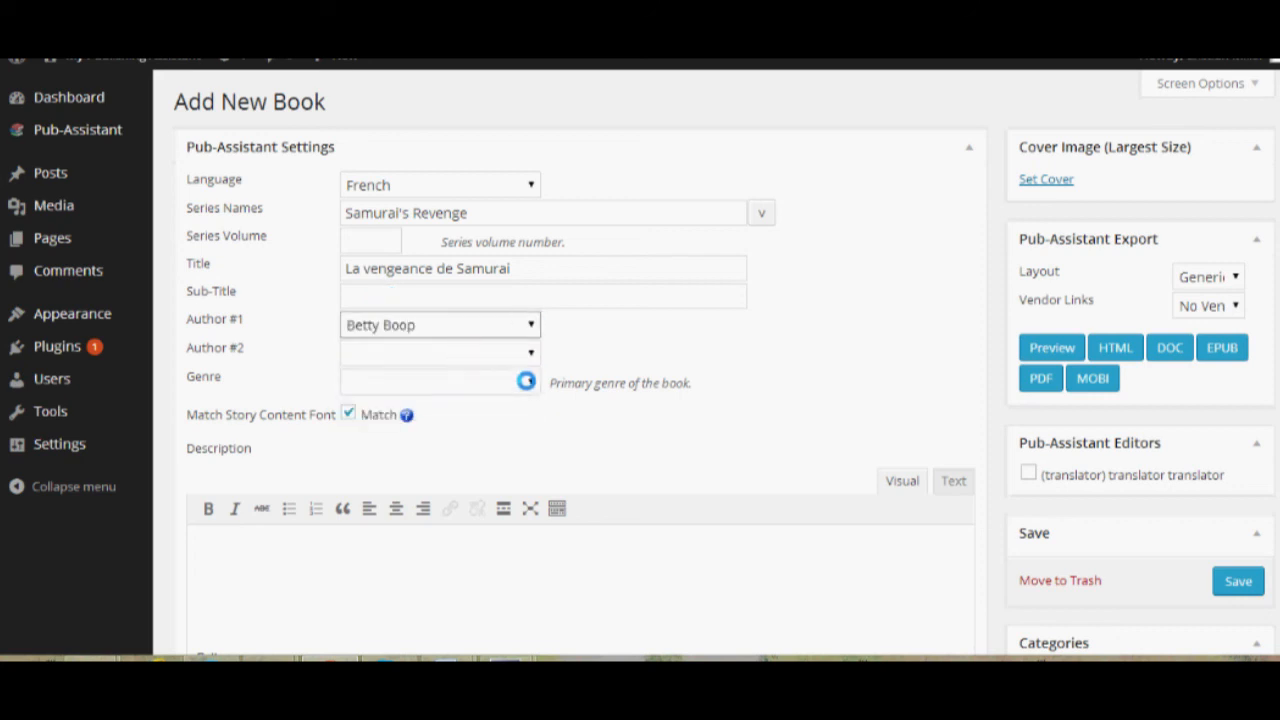
click(526, 381)
click(584, 382)
click(343, 414)
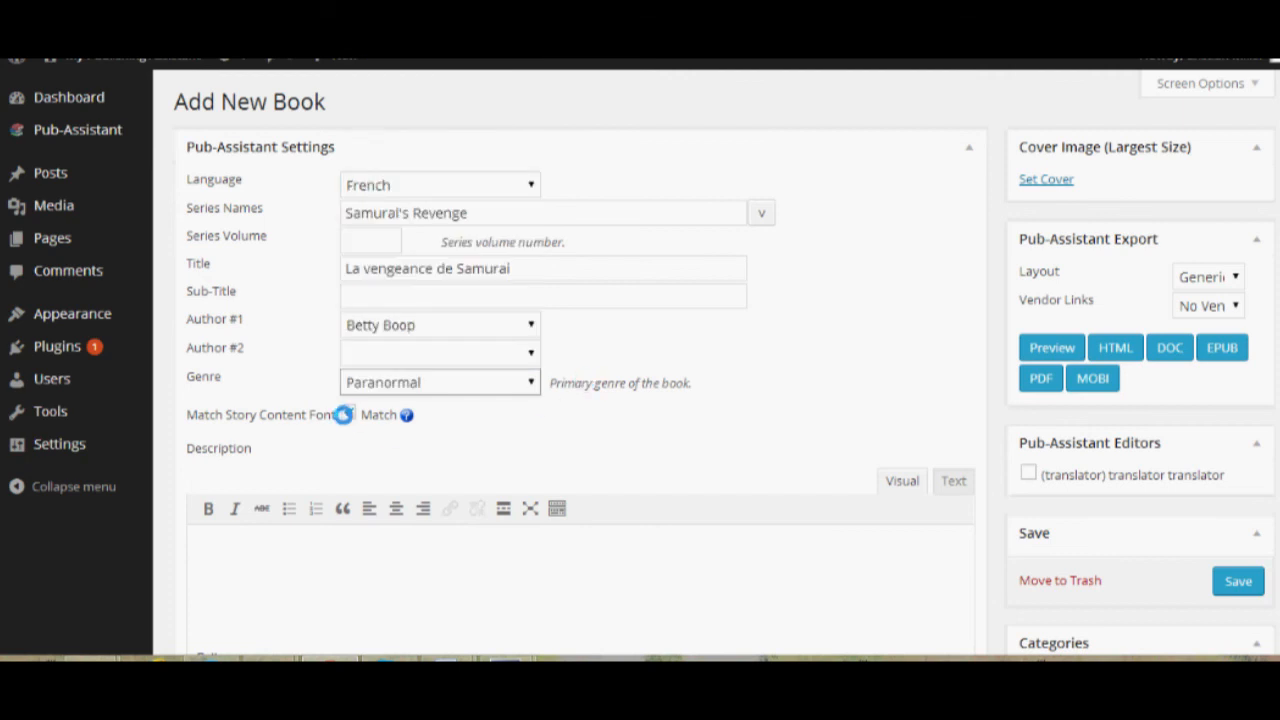
Step: Choose Alors Que Ma Famille Dort as the first sneak peek book for the French edition
scroll(777, 423, down, 2)
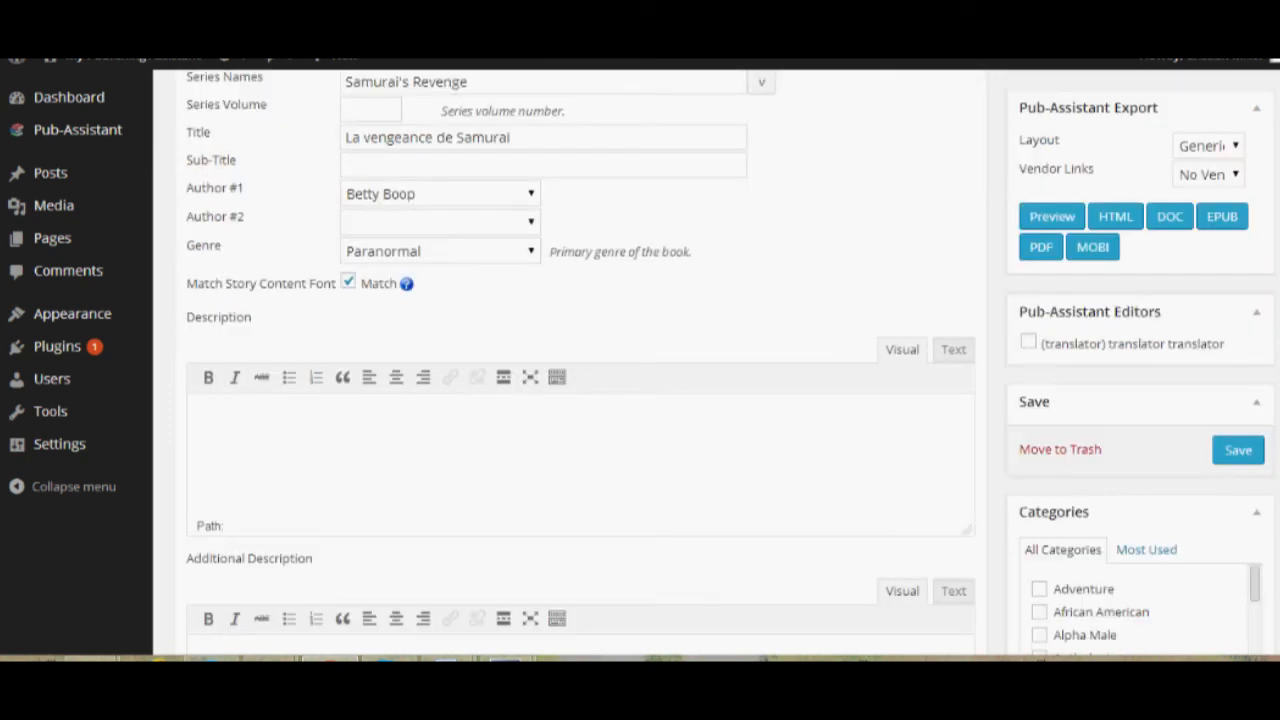
drag(1278, 160, 1279, 356)
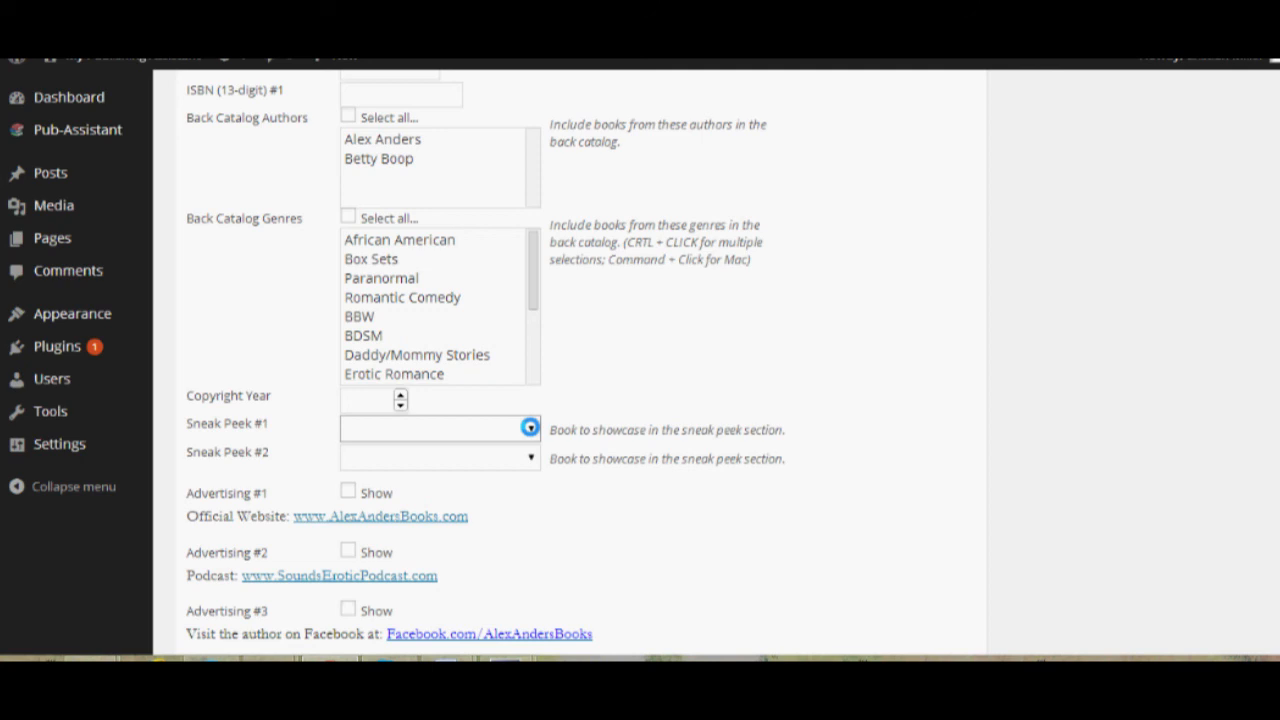
click(529, 427)
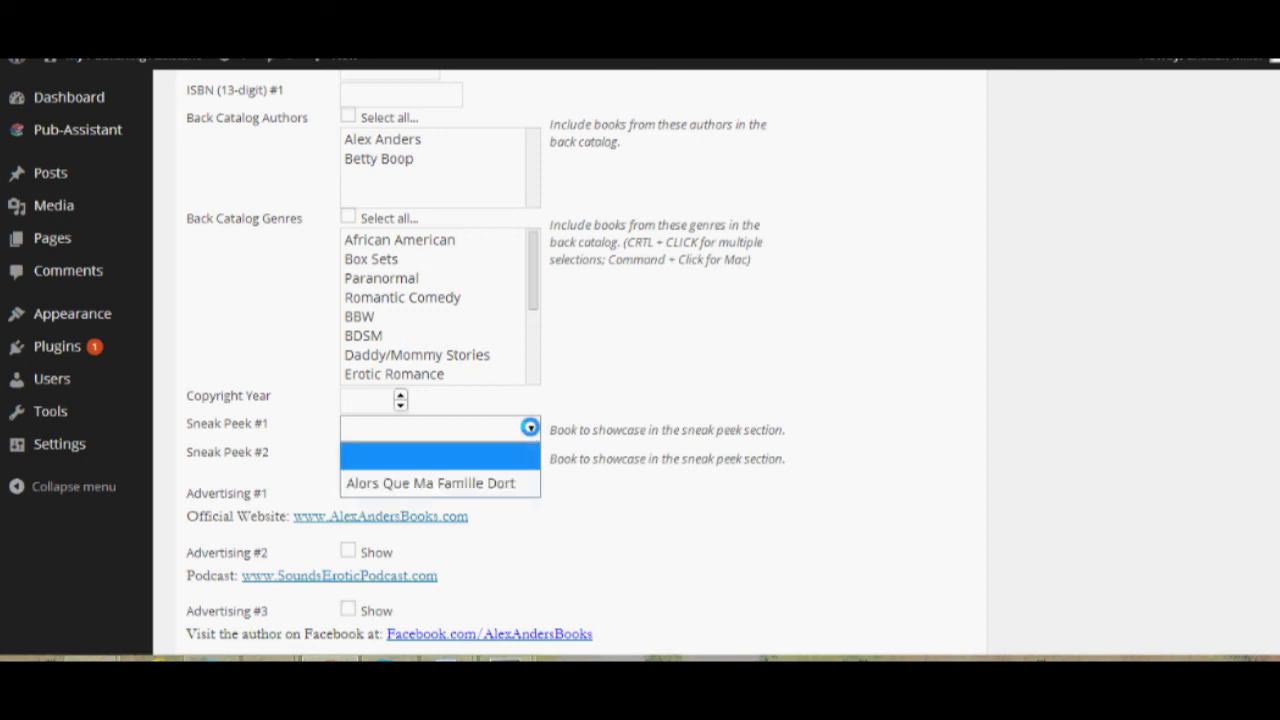
click(416, 485)
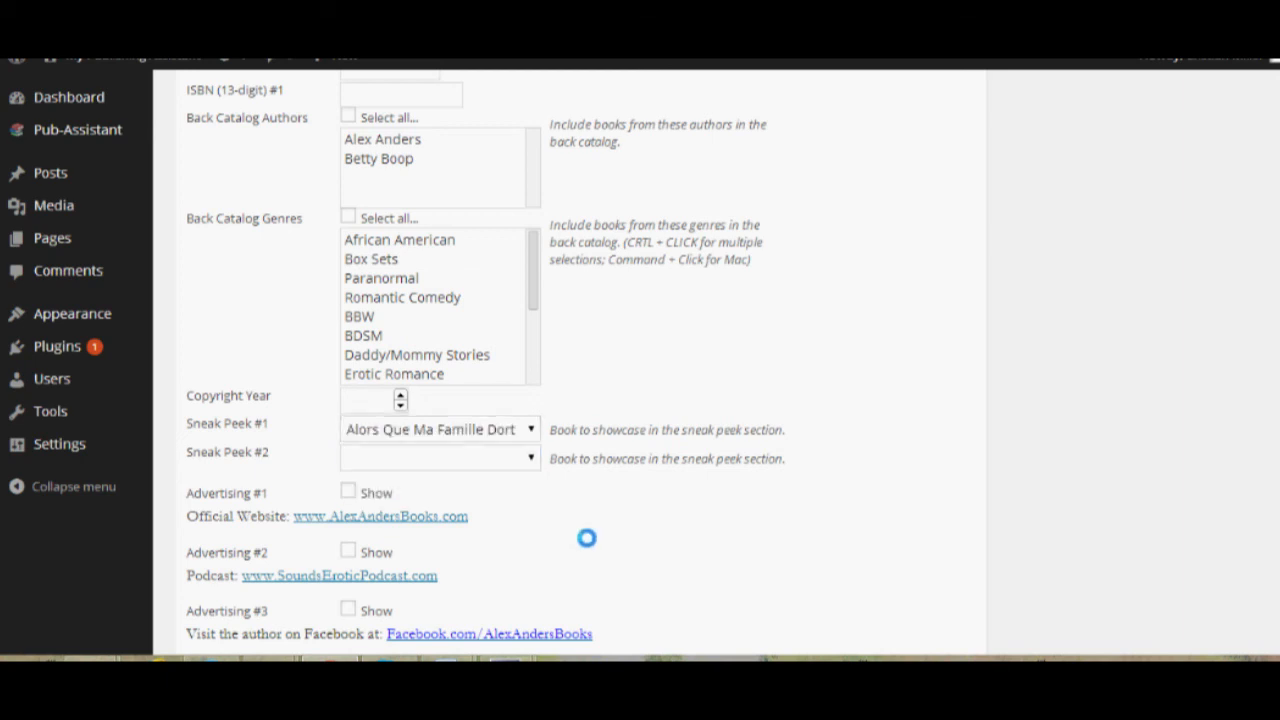
Step: Review the French book's advertising options, store link fields and publish dates, then return to its main settings
scroll(587, 538, down, 5)
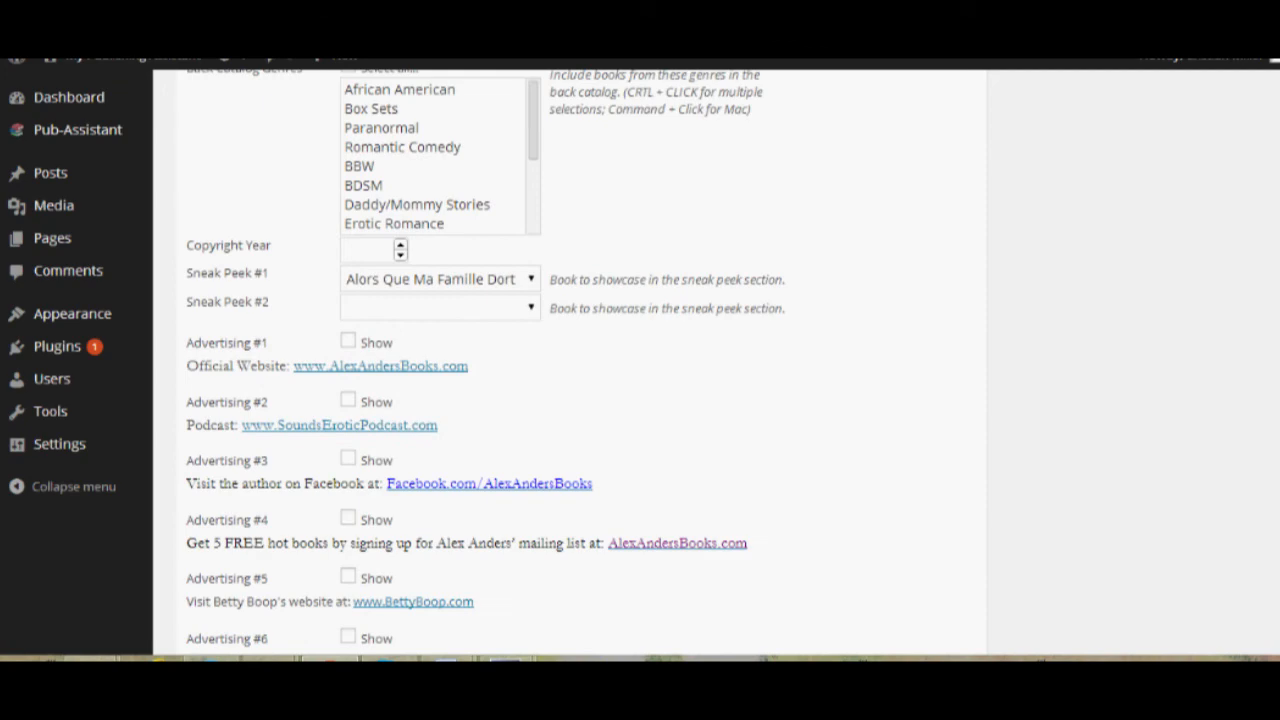
scroll(587, 538, down, 2)
scroll(587, 538, down, 3)
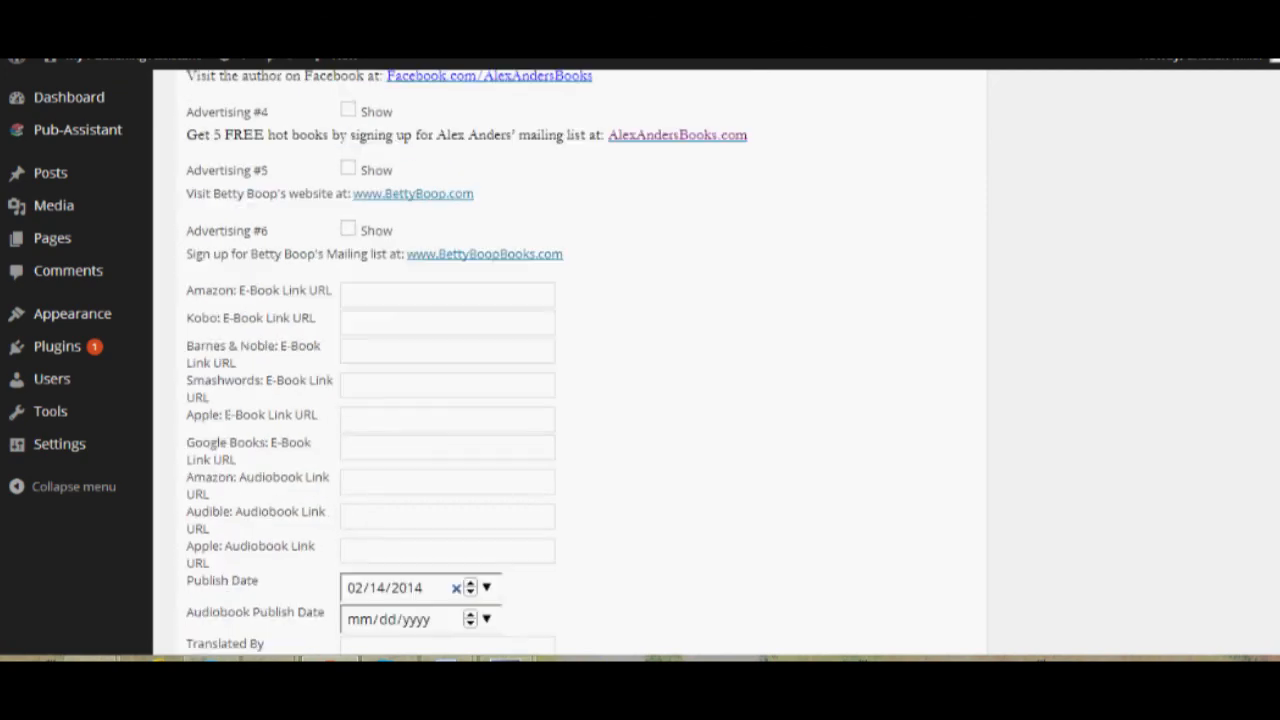
scroll(587, 538, up, 4)
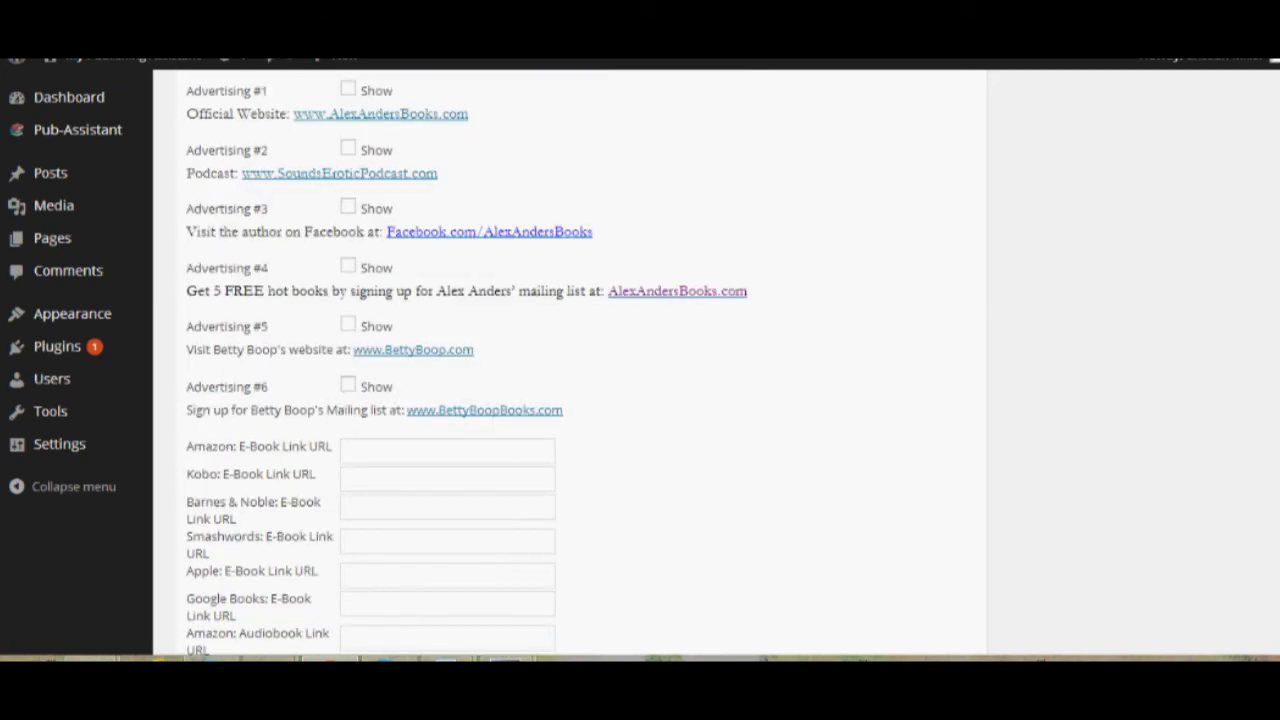
scroll(587, 538, up, 8)
scroll(587, 538, up, 8)
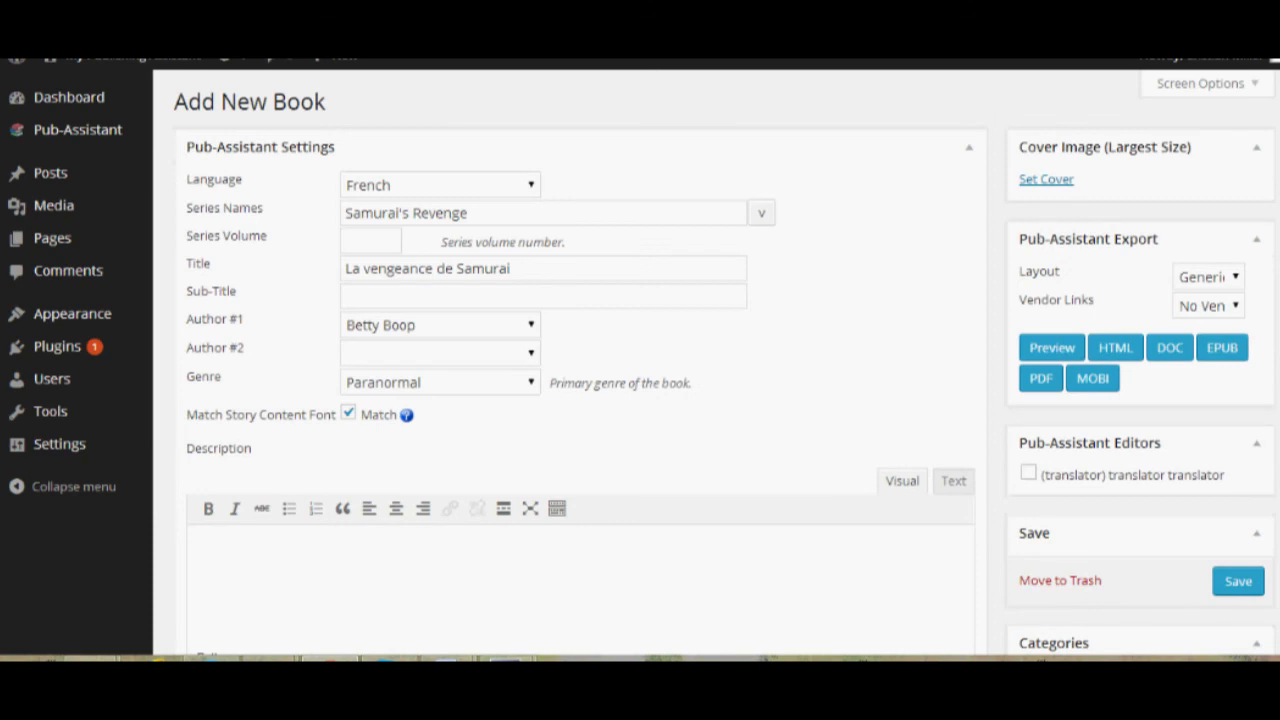